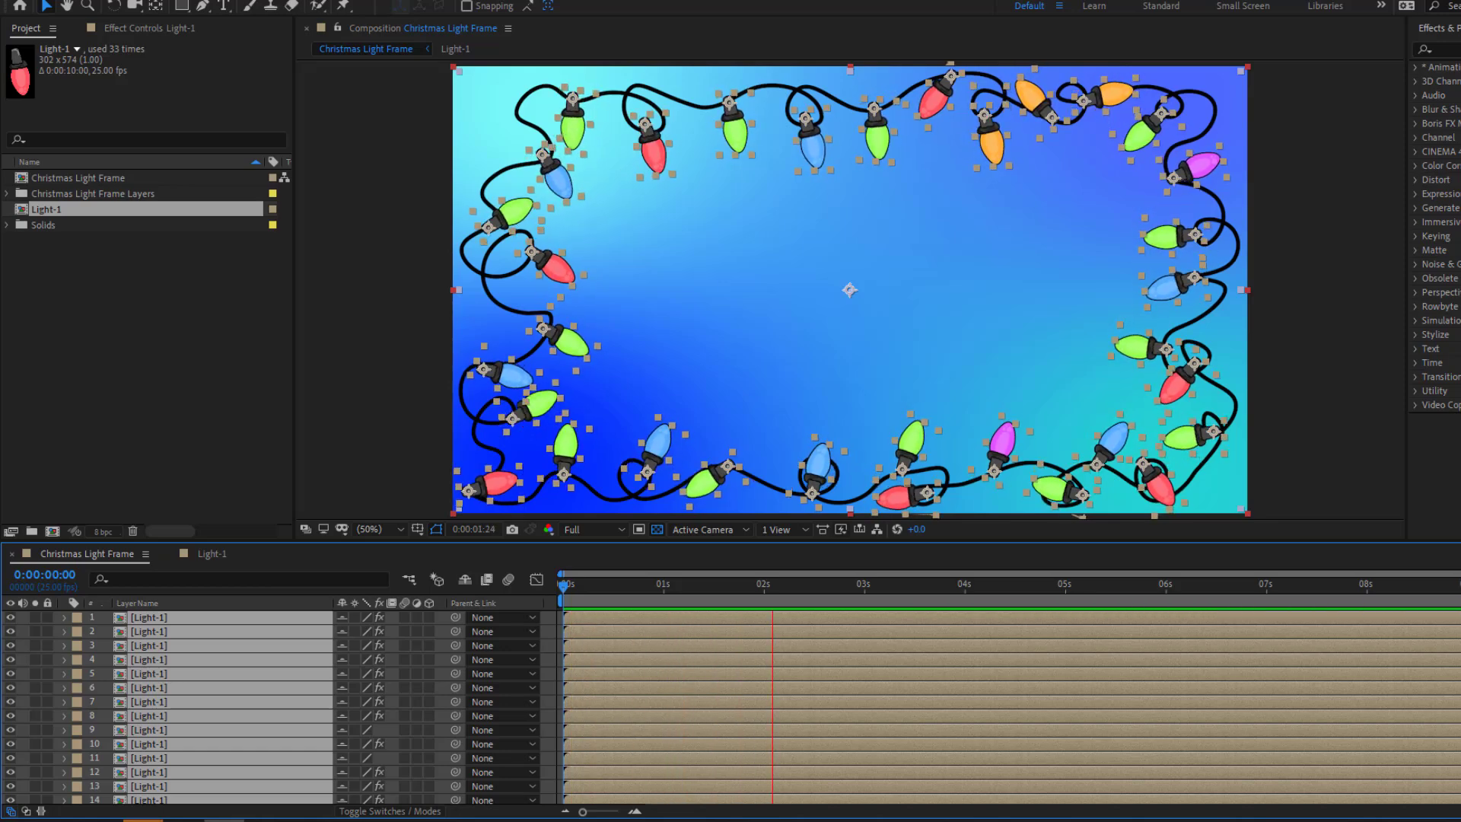
Step: Select the bulb's object and color layers together in the layer list
key("grave")
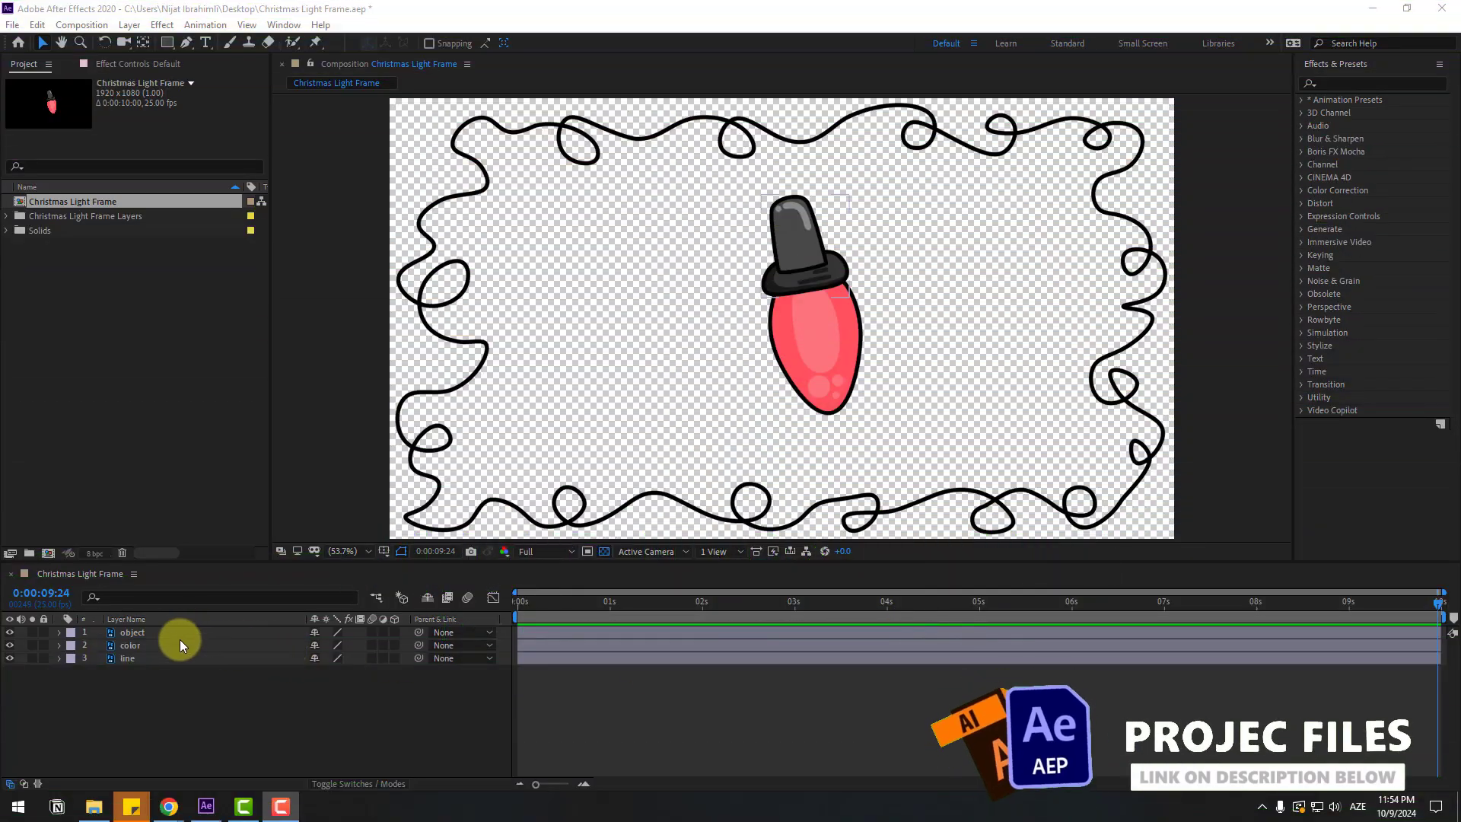
left_click(123, 663)
left_click(123, 660)
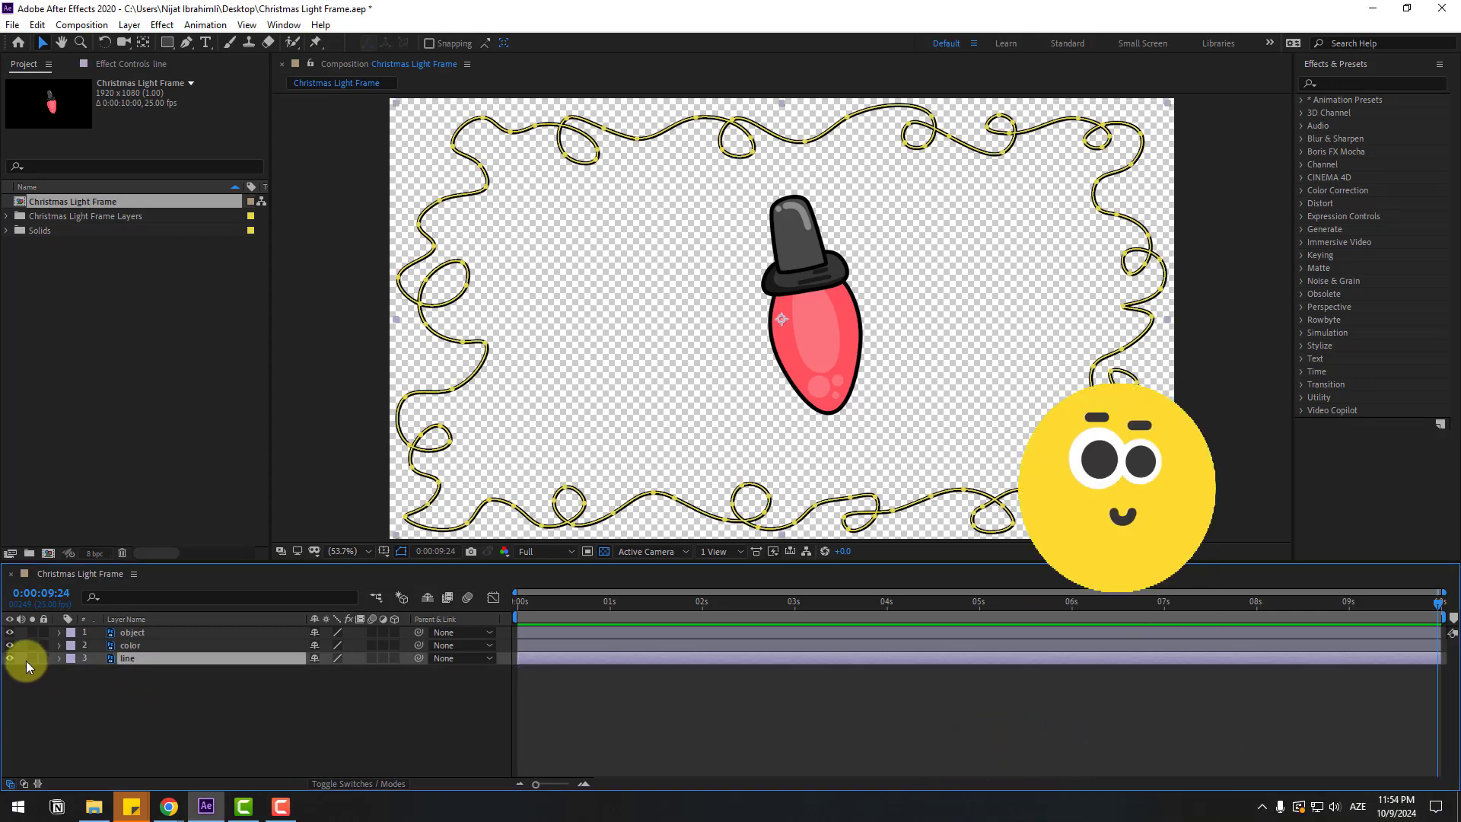
left_click(135, 646)
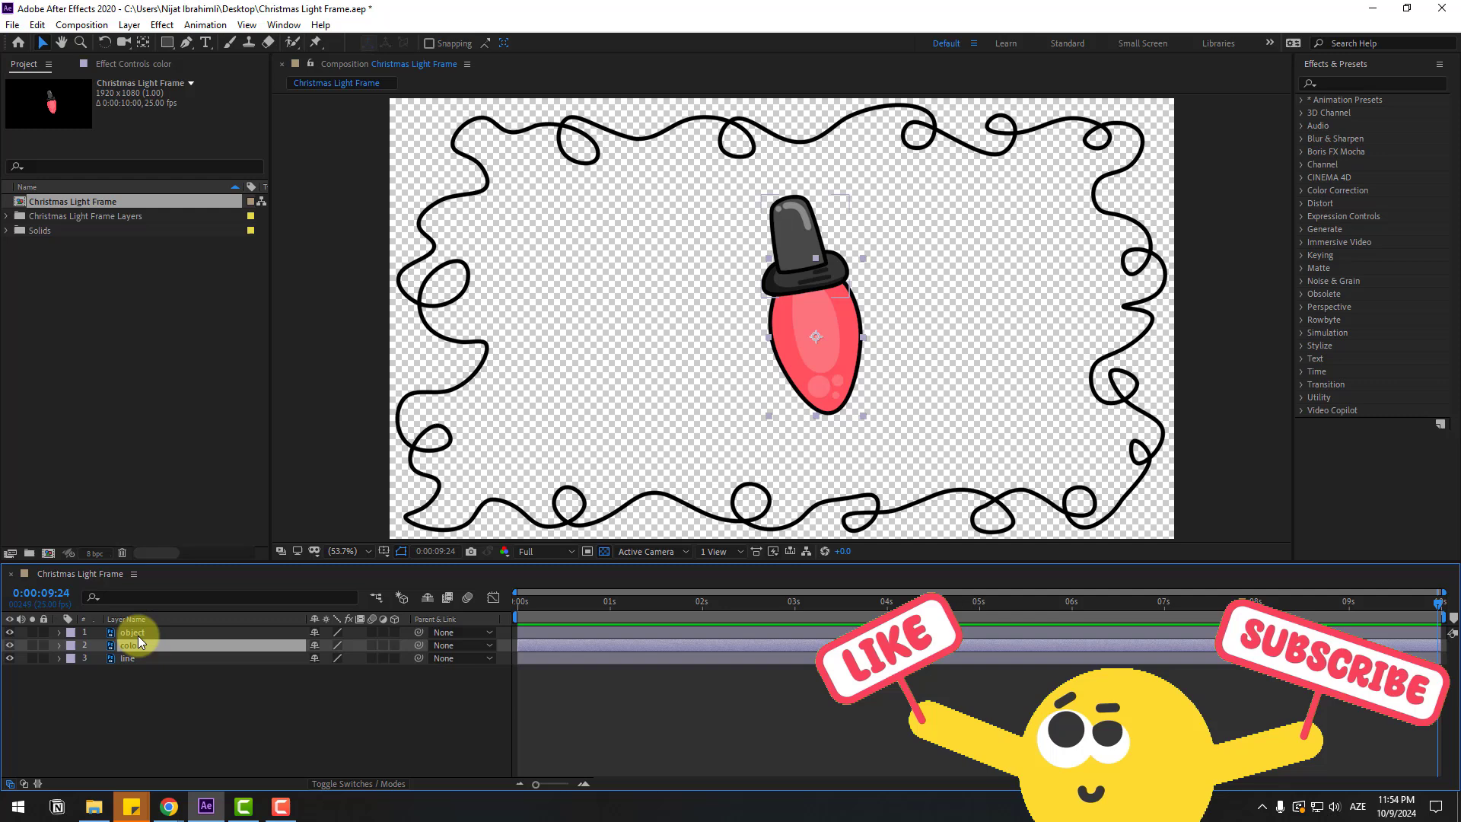
left_click(130, 632)
left_click(136, 639)
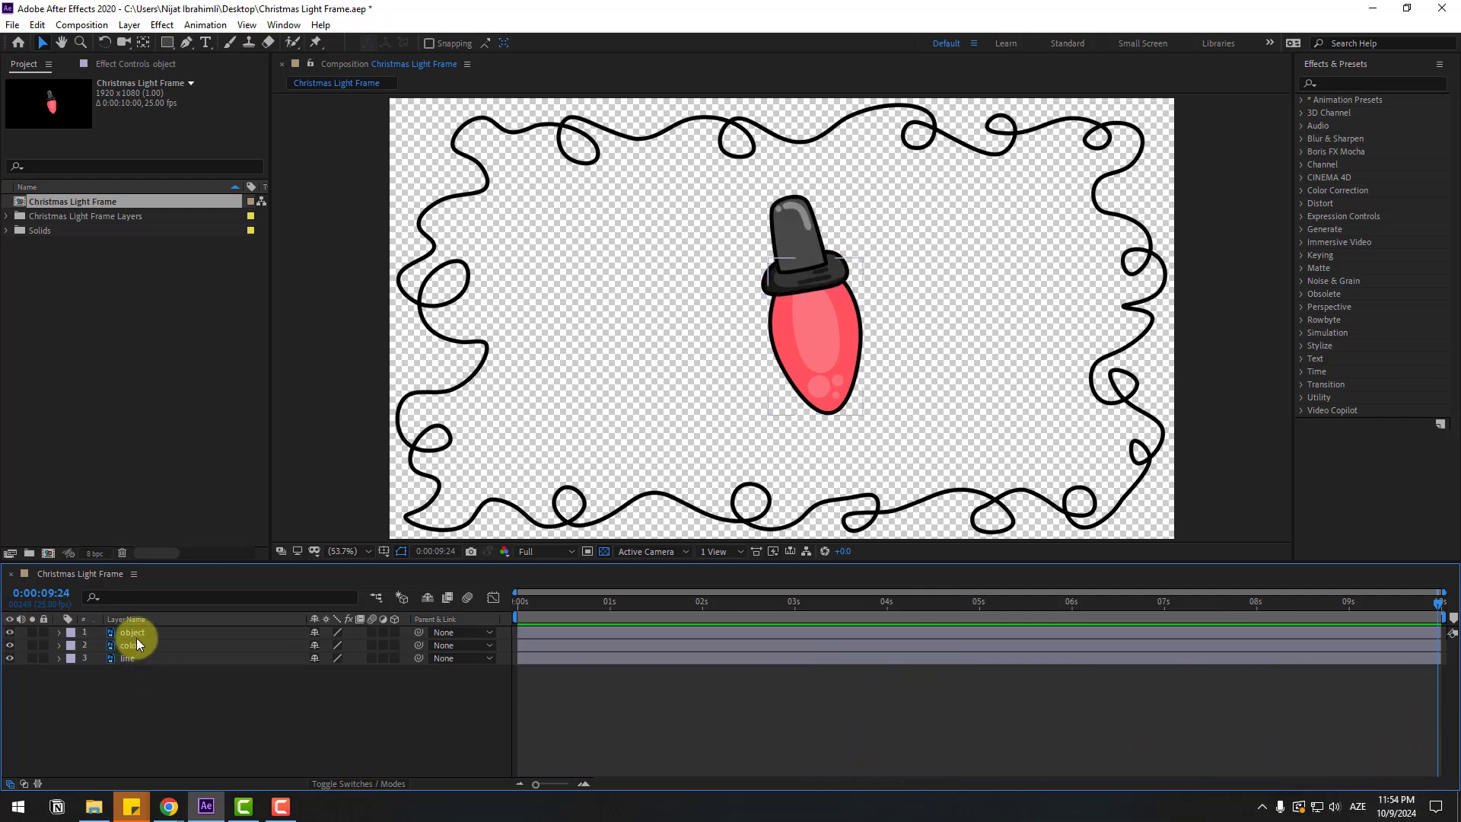
left_click(138, 635, "ctrl")
left_click(132, 644, "ctrl")
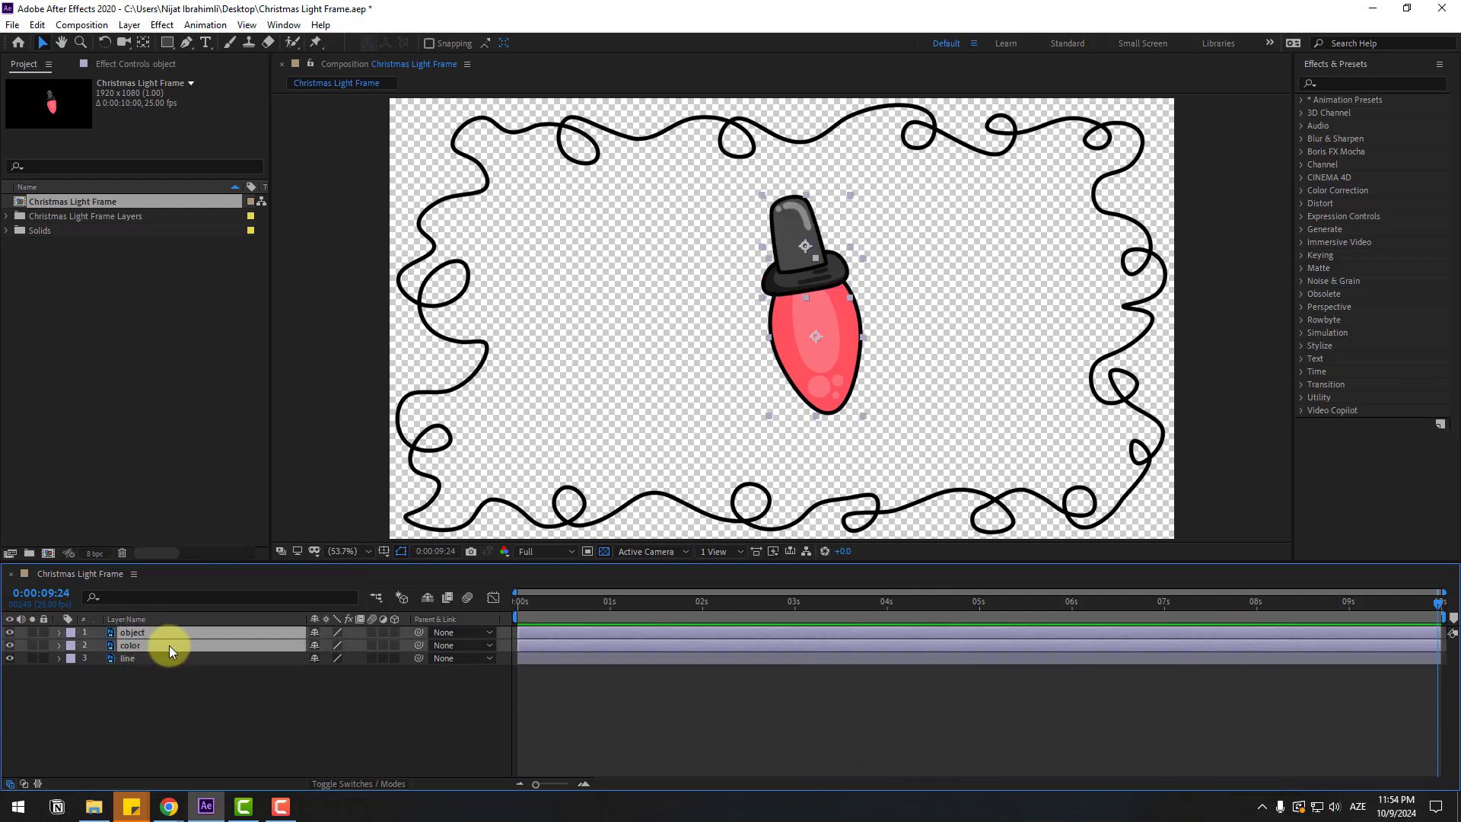
Step: Pre-compose the selected layers into a new composition named 'Light-1'
right_click(131, 641)
left_click(210, 551)
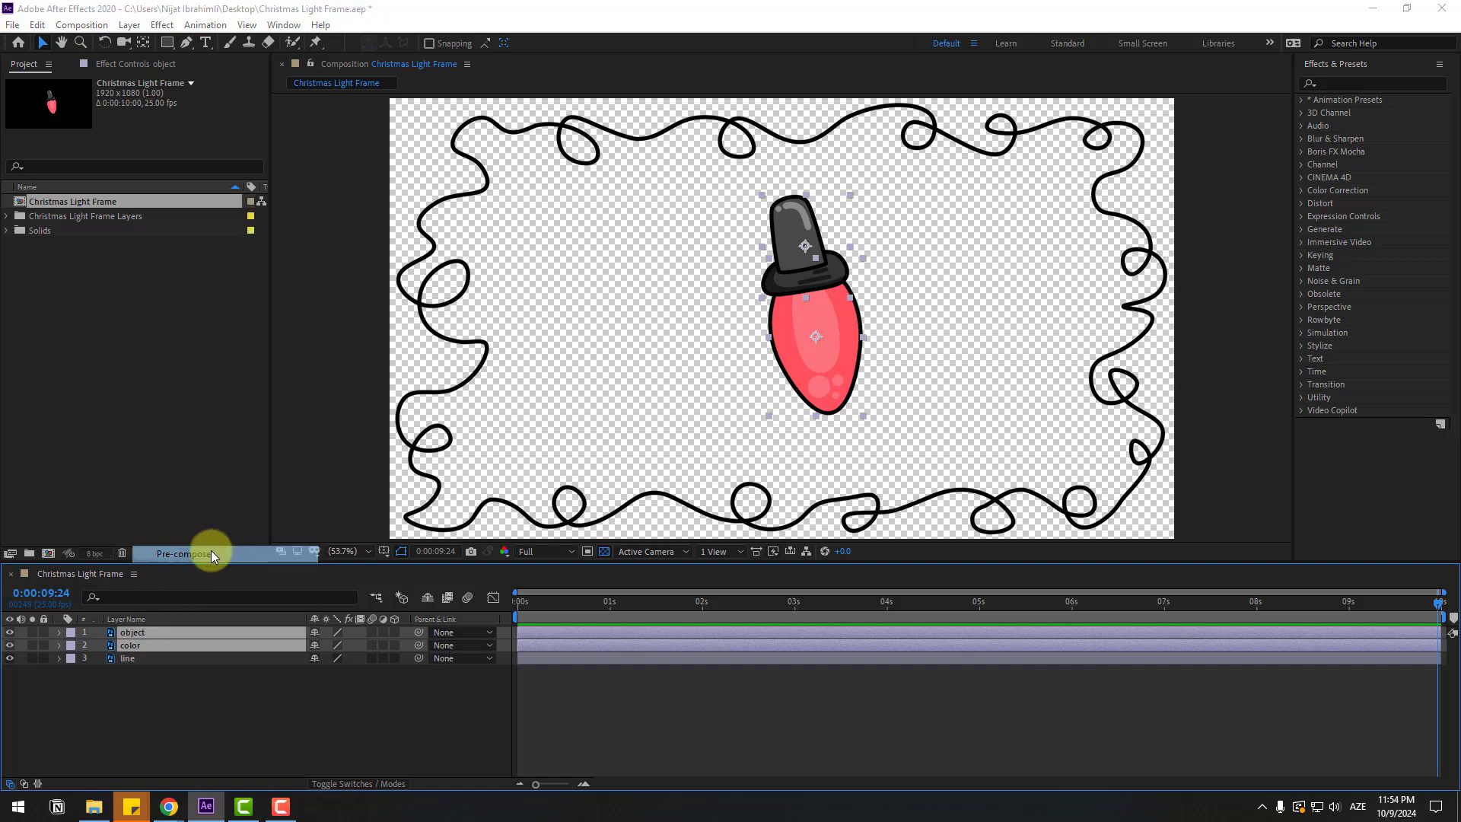
type("Light")
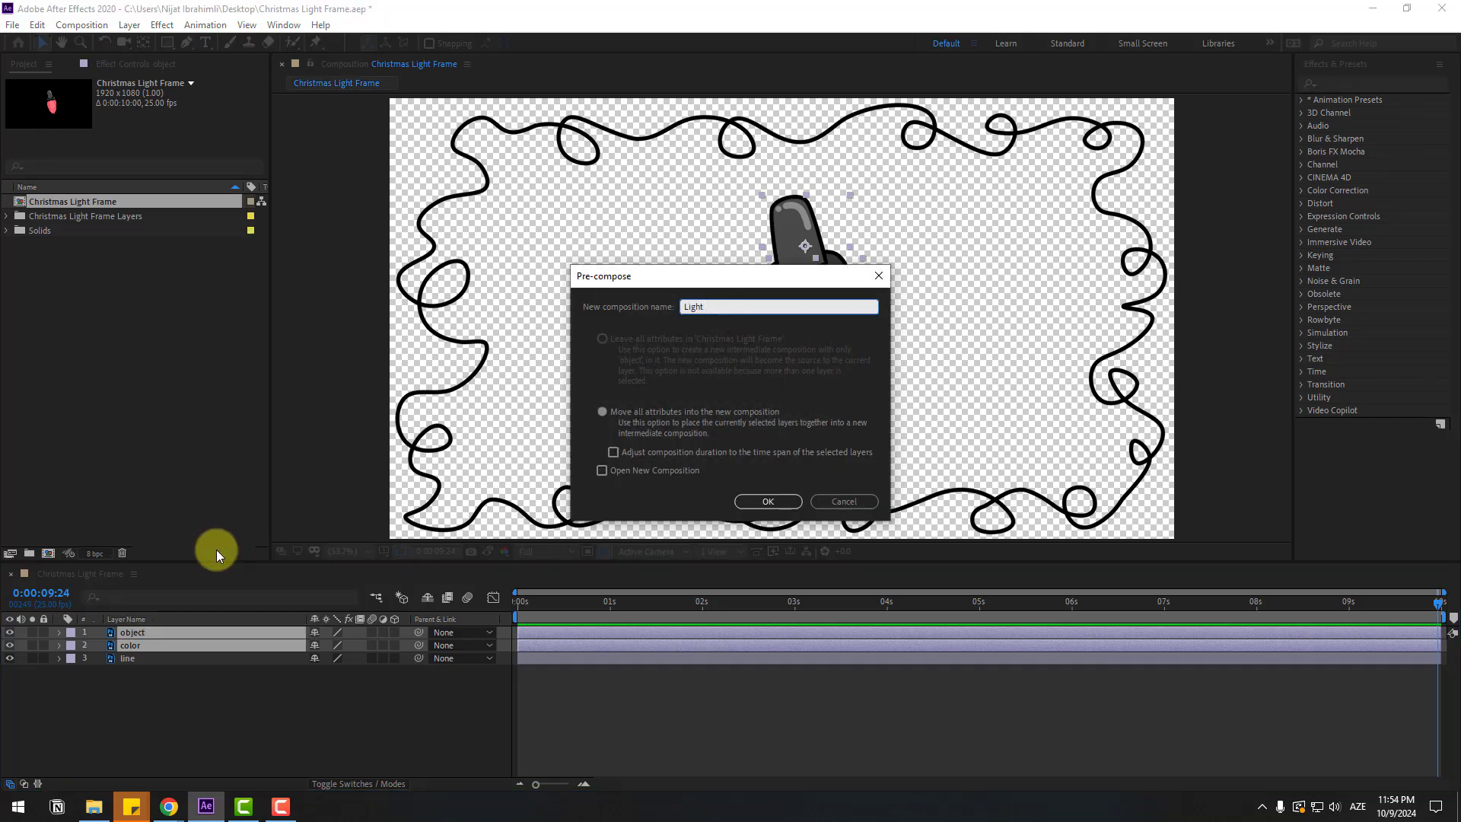
type("-1")
left_click(768, 501)
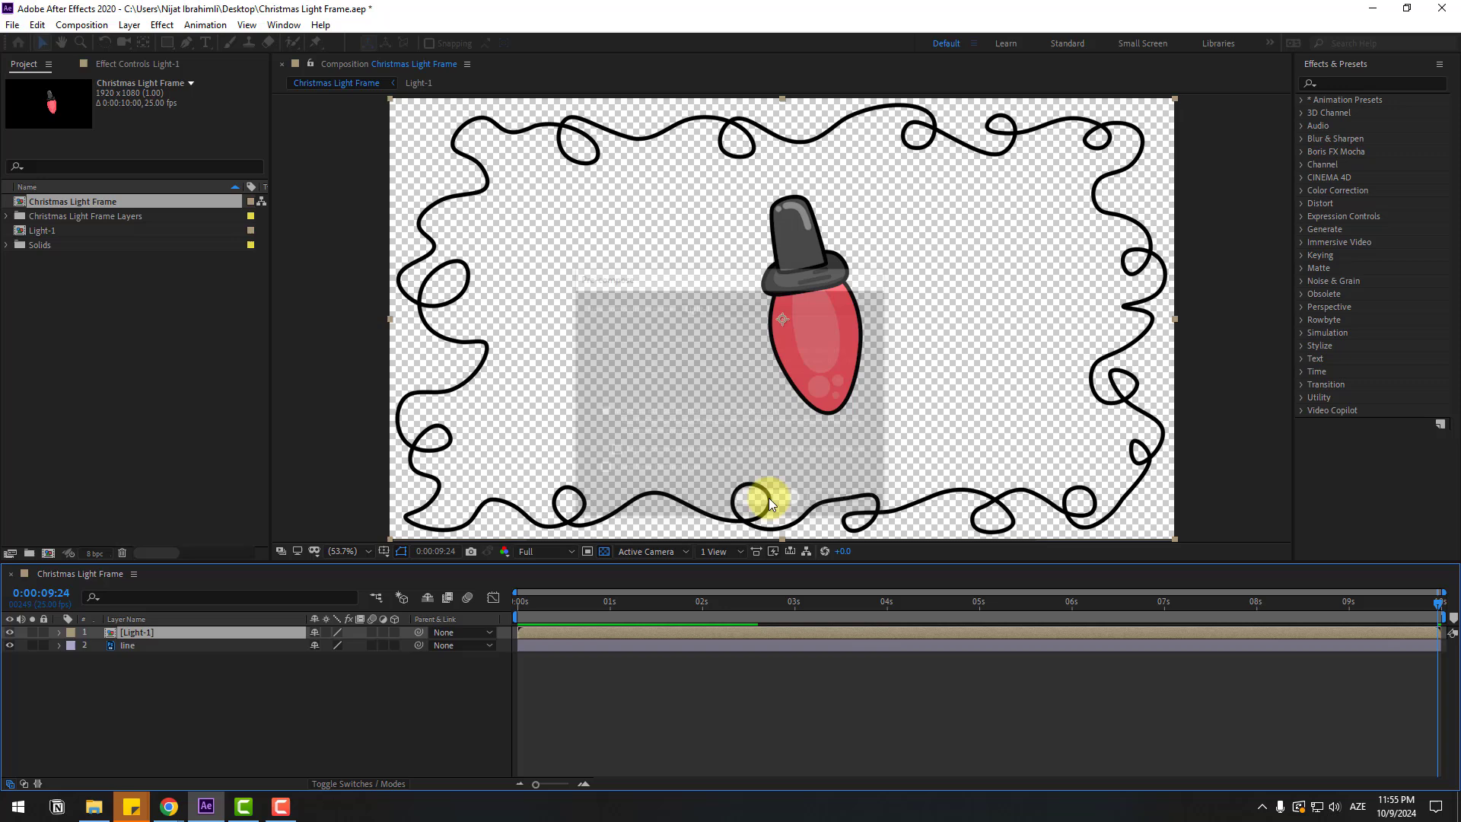
Step: Crop Light-1 to a 302 × 574 region around the bulb, then return to Christmas Light Frame
double_click(140, 634)
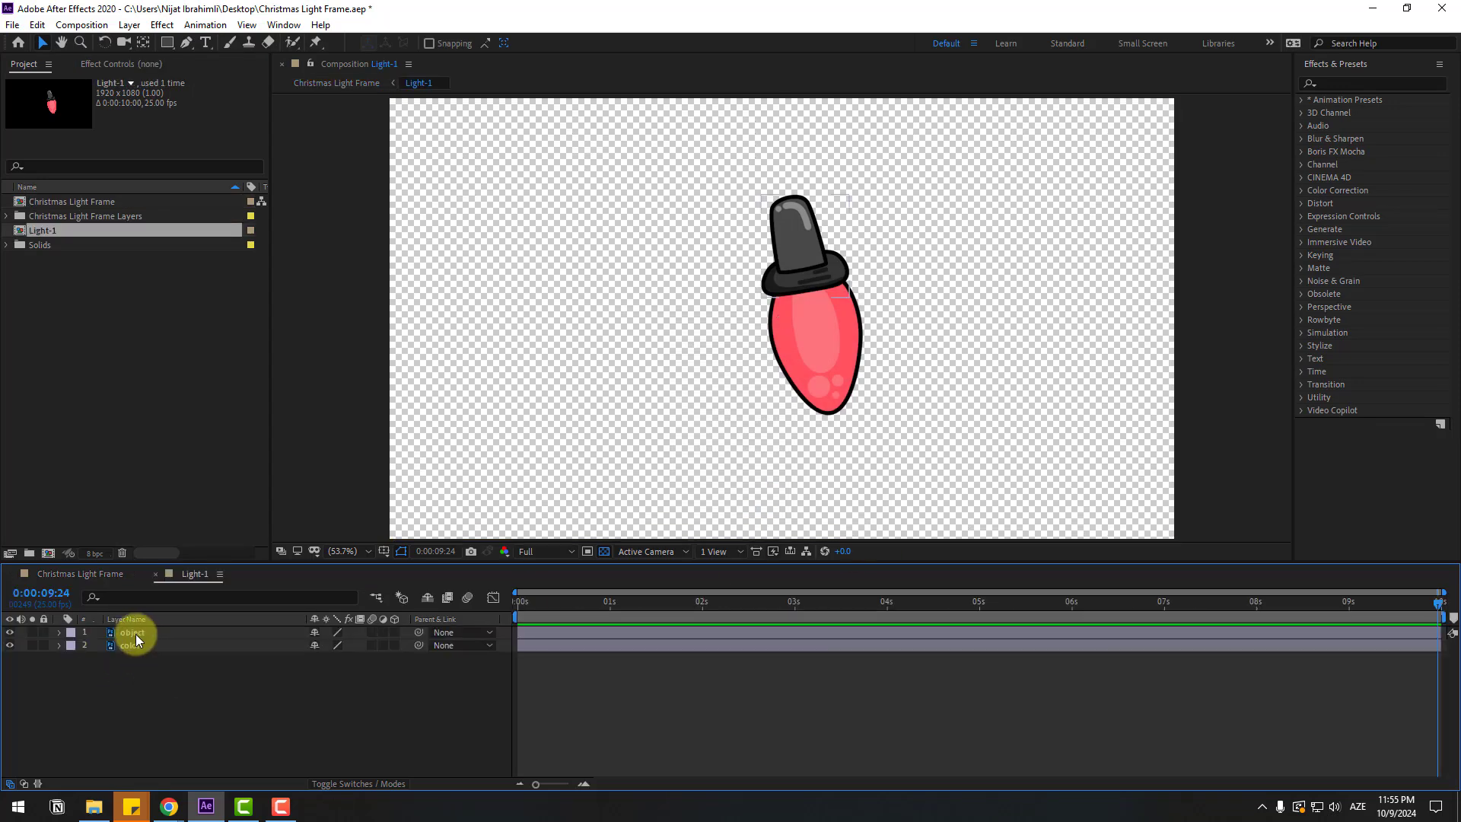
left_click(587, 552)
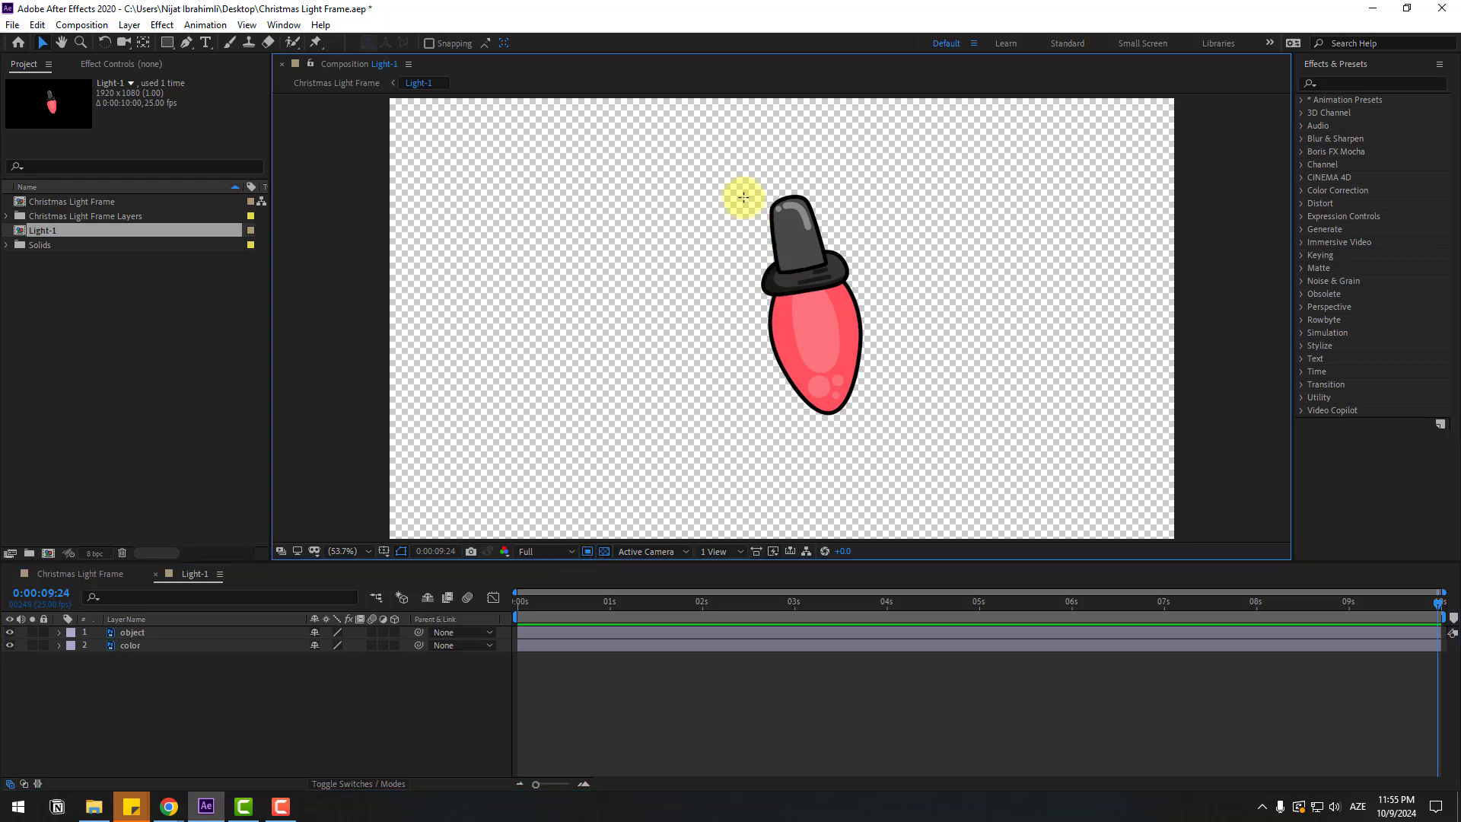
left_click_drag(735, 183, 876, 421)
left_click_drag(736, 301, 749, 305)
left_click(81, 24)
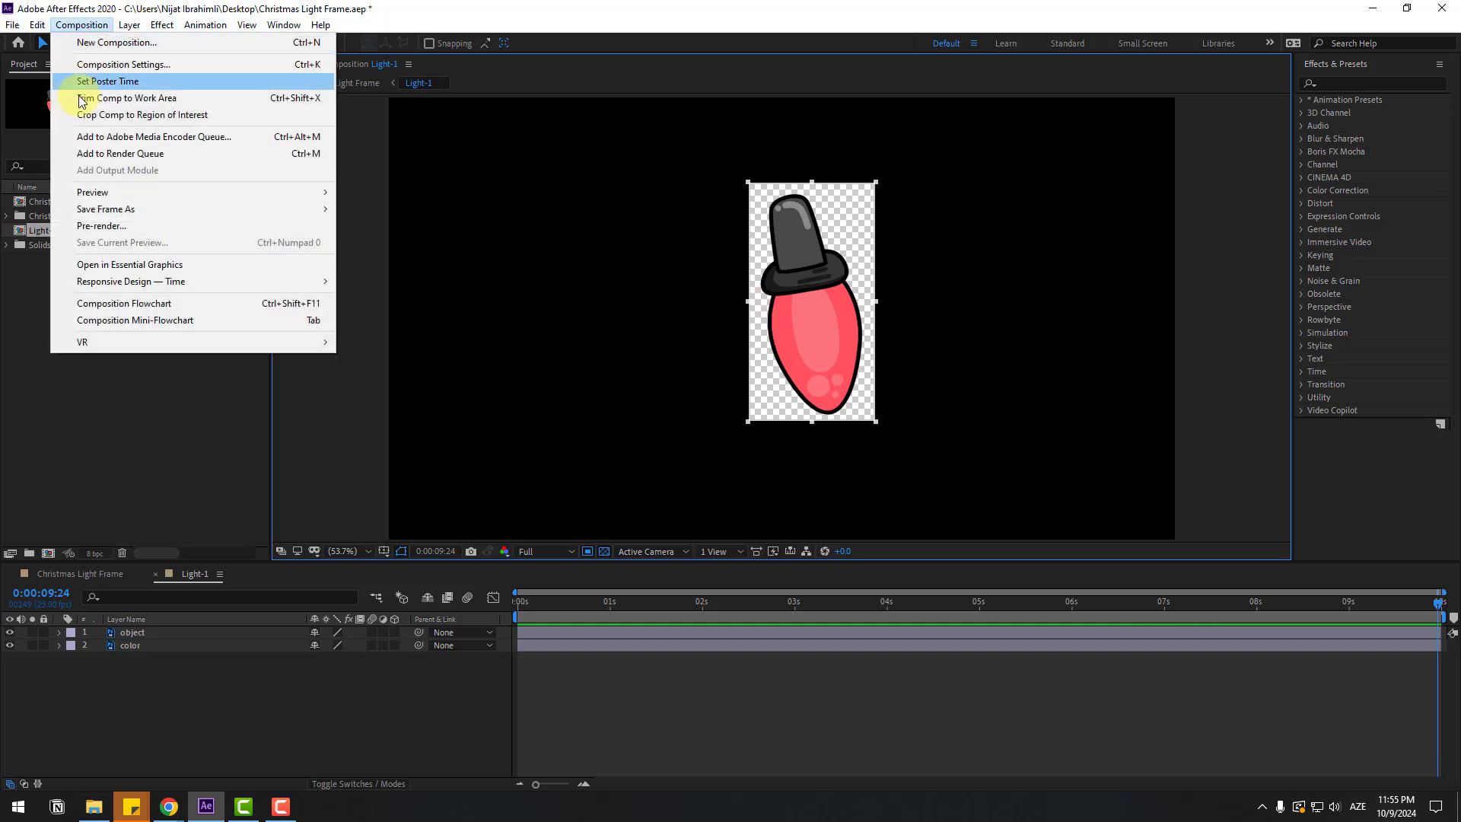
left_click(129, 119)
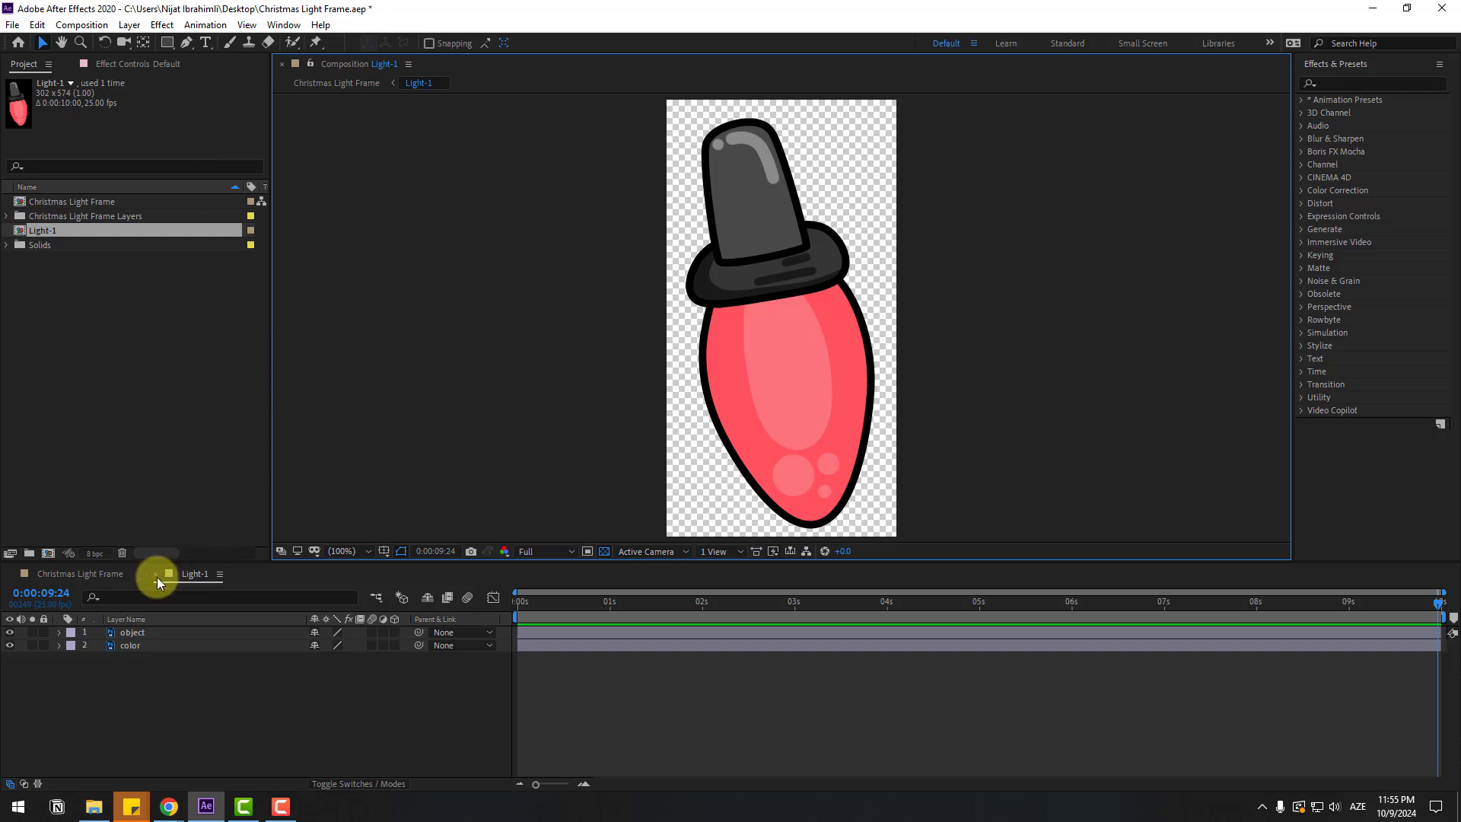
left_click(55, 576)
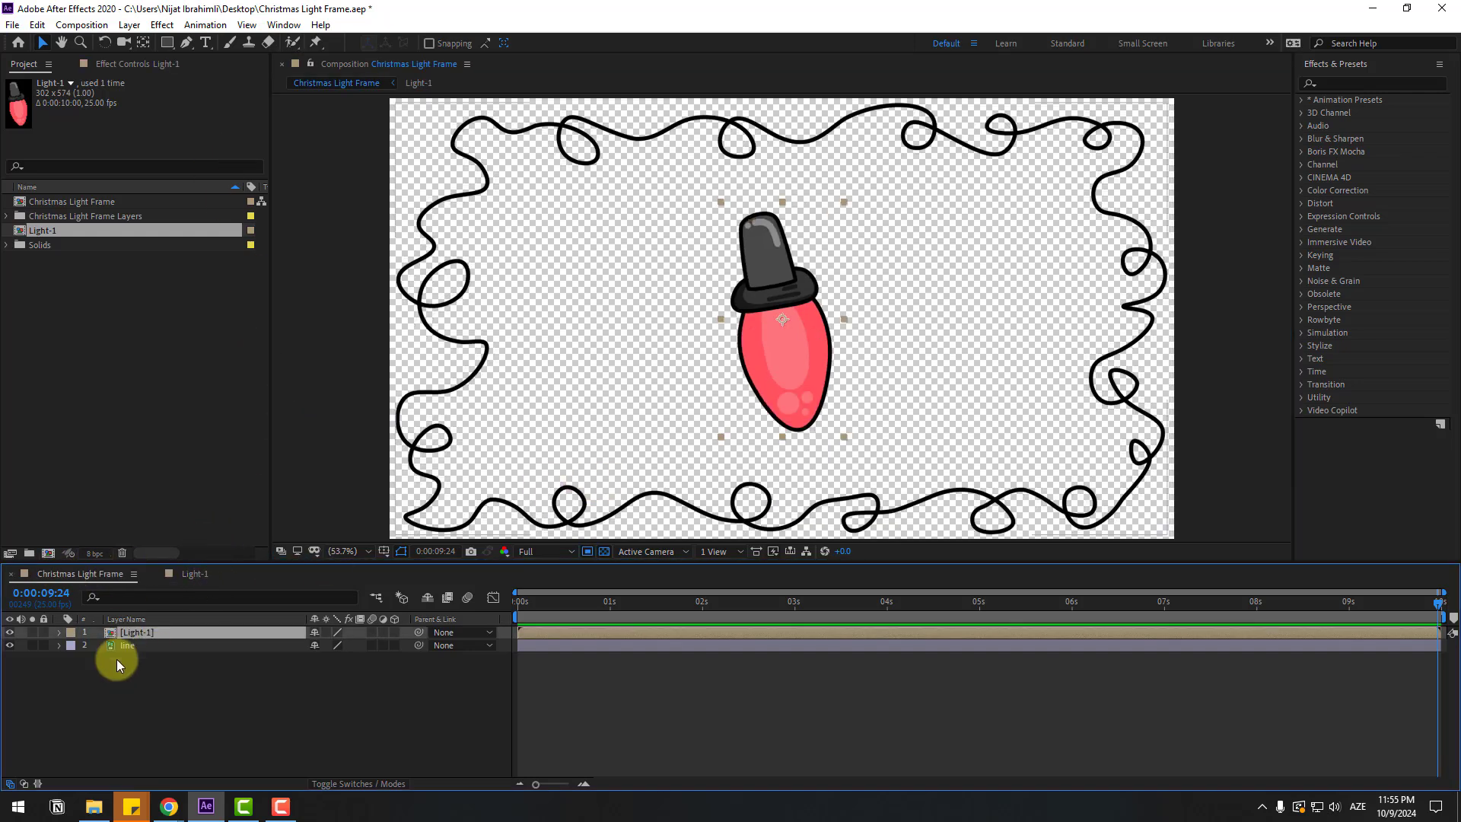
Step: Move the bulb's anchor point up onto its black cap with the Pan Behind tool
left_click(145, 43)
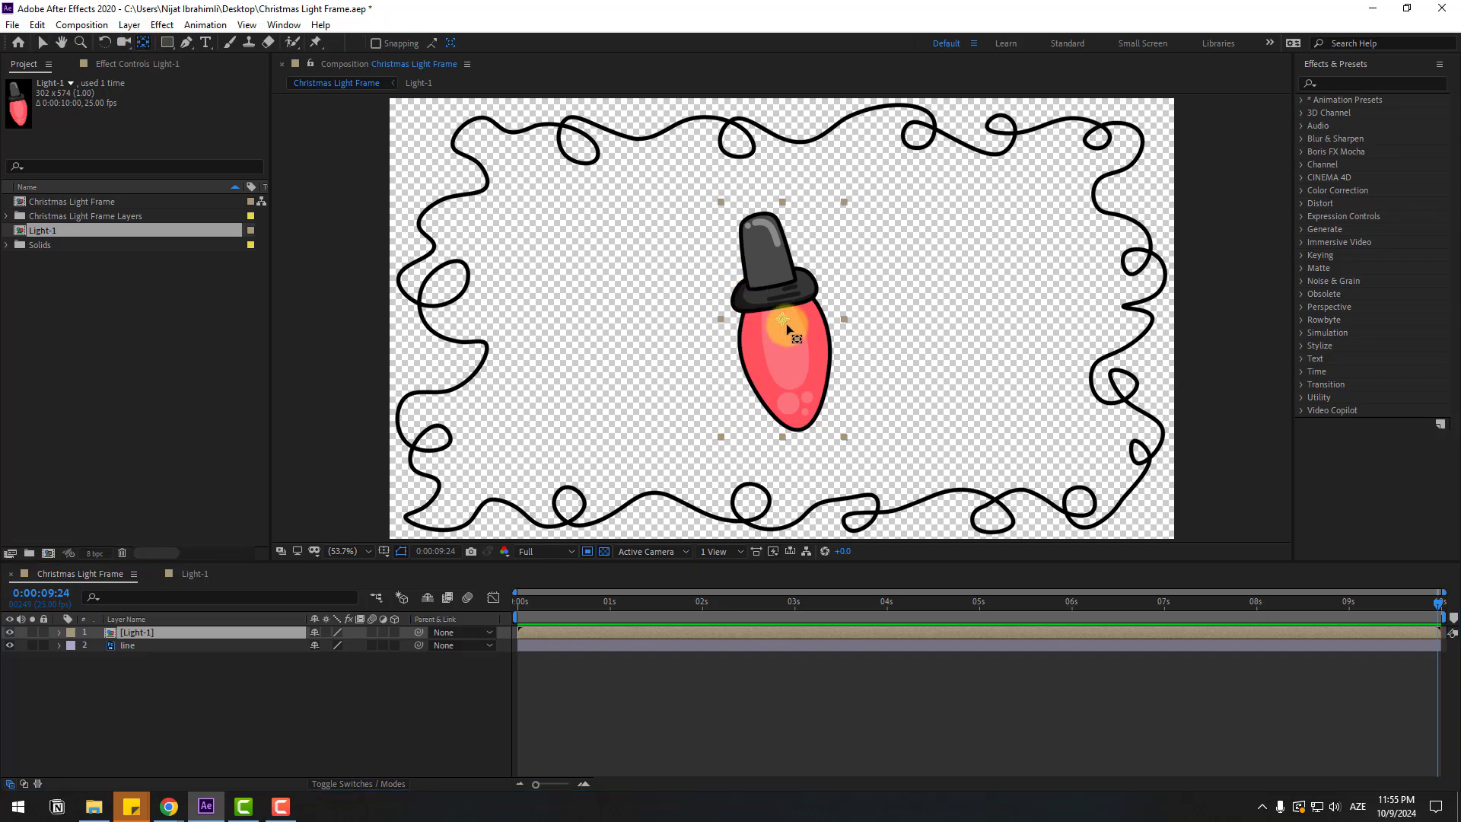
left_click_drag(786, 326, 763, 239)
left_click(42, 43)
left_click(201, 496)
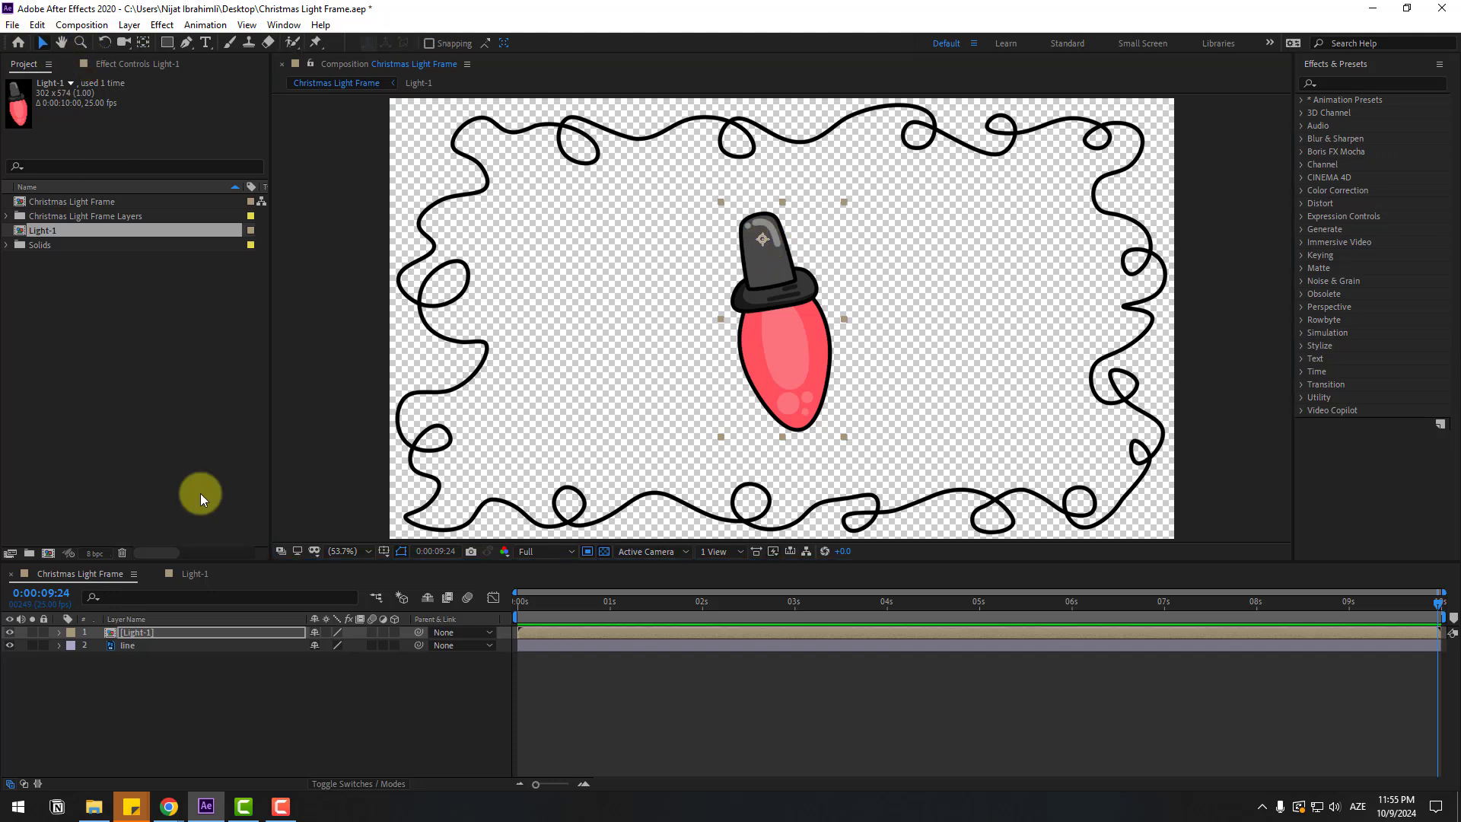
Step: Scale the Light-1 bulb down to 26%
key("s")
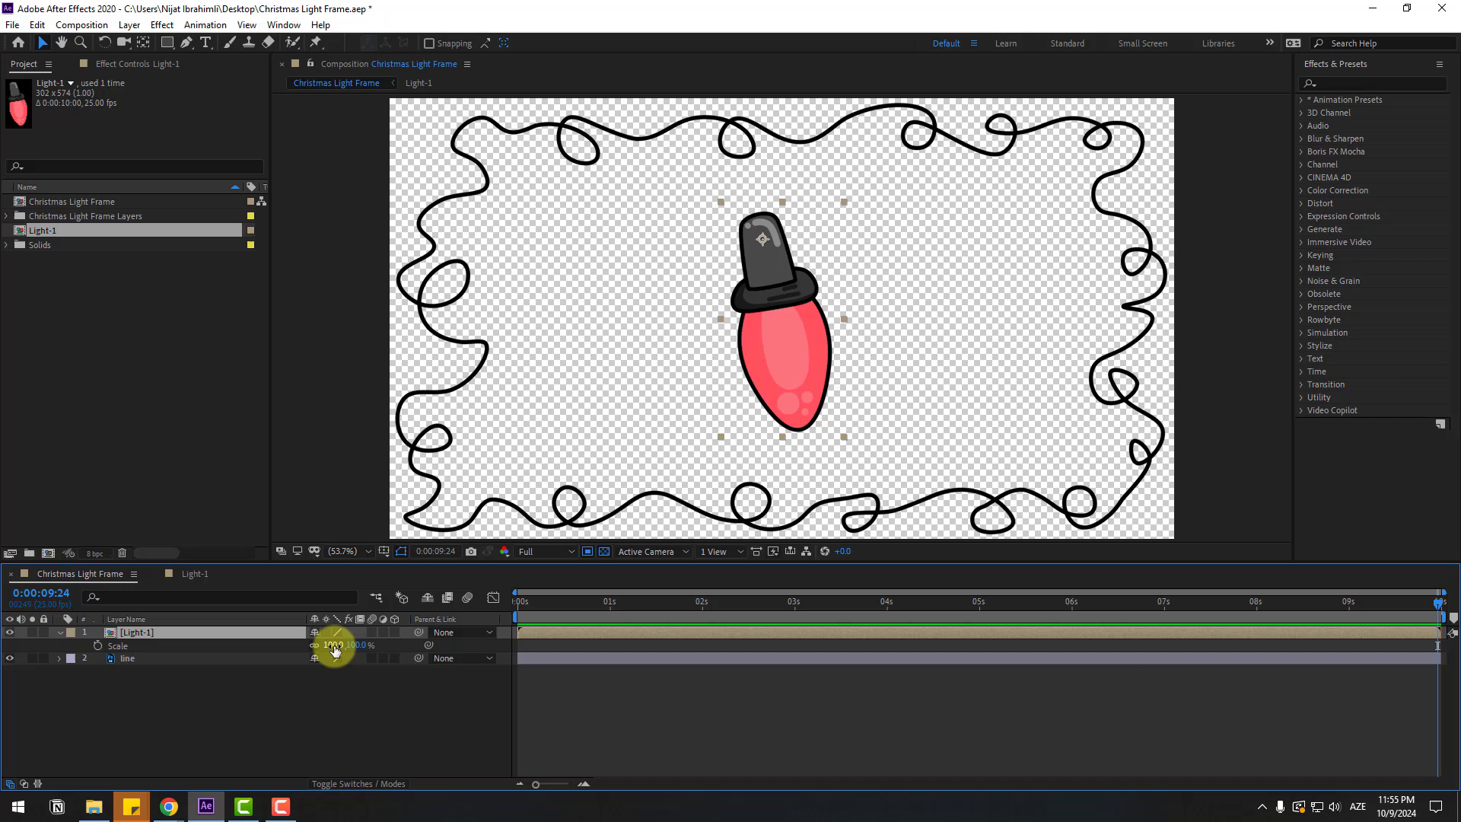
left_click_drag(325, 645, 271, 639)
scroll(761, 390, "up", 2)
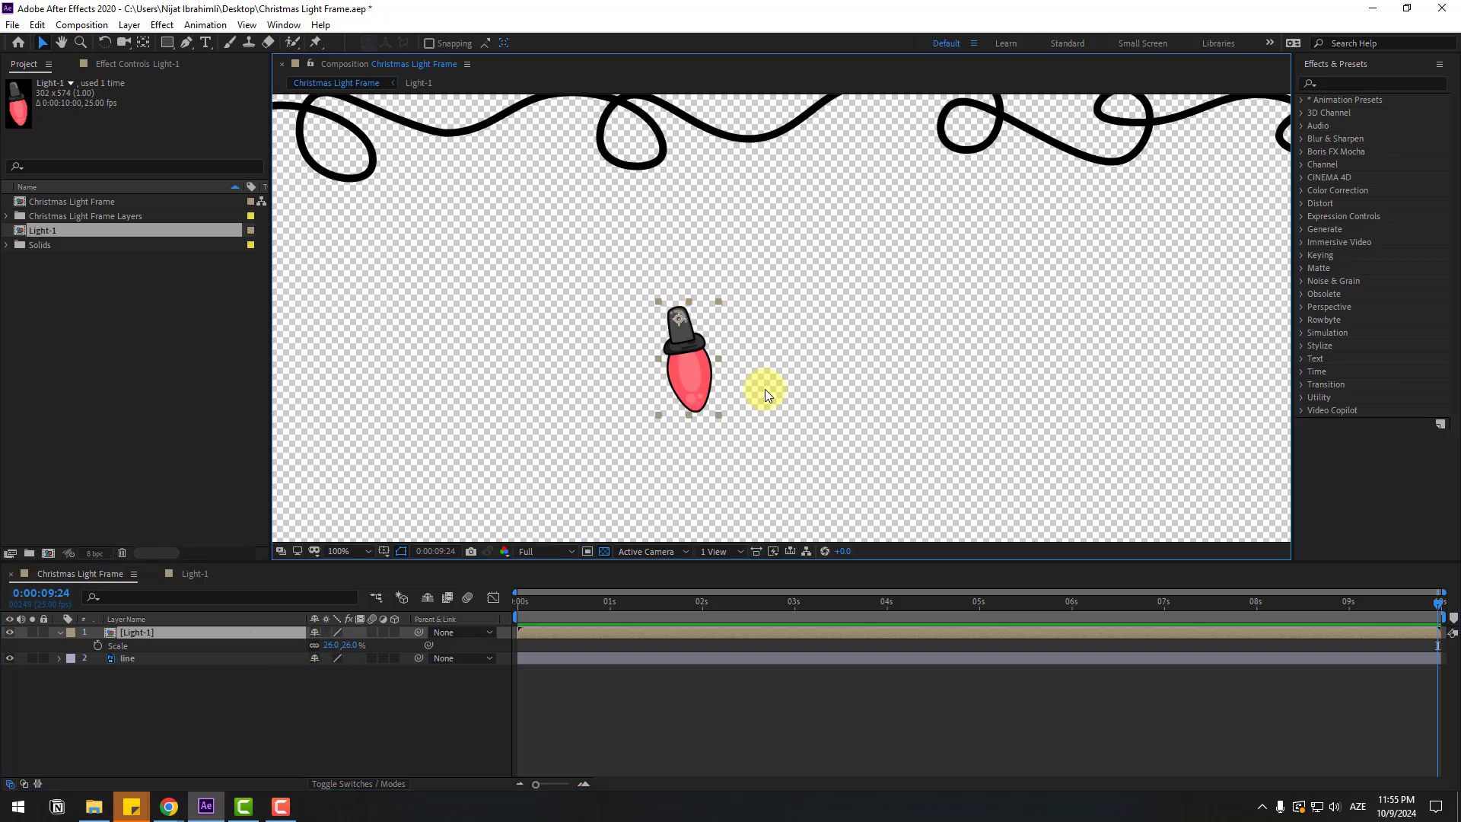
left_click(696, 366)
Step: Hang the bulb on the top of the rope and reveal Rotation at time zero
left_click_drag(696, 370, 743, 292)
key("space")
left_click(371, 694)
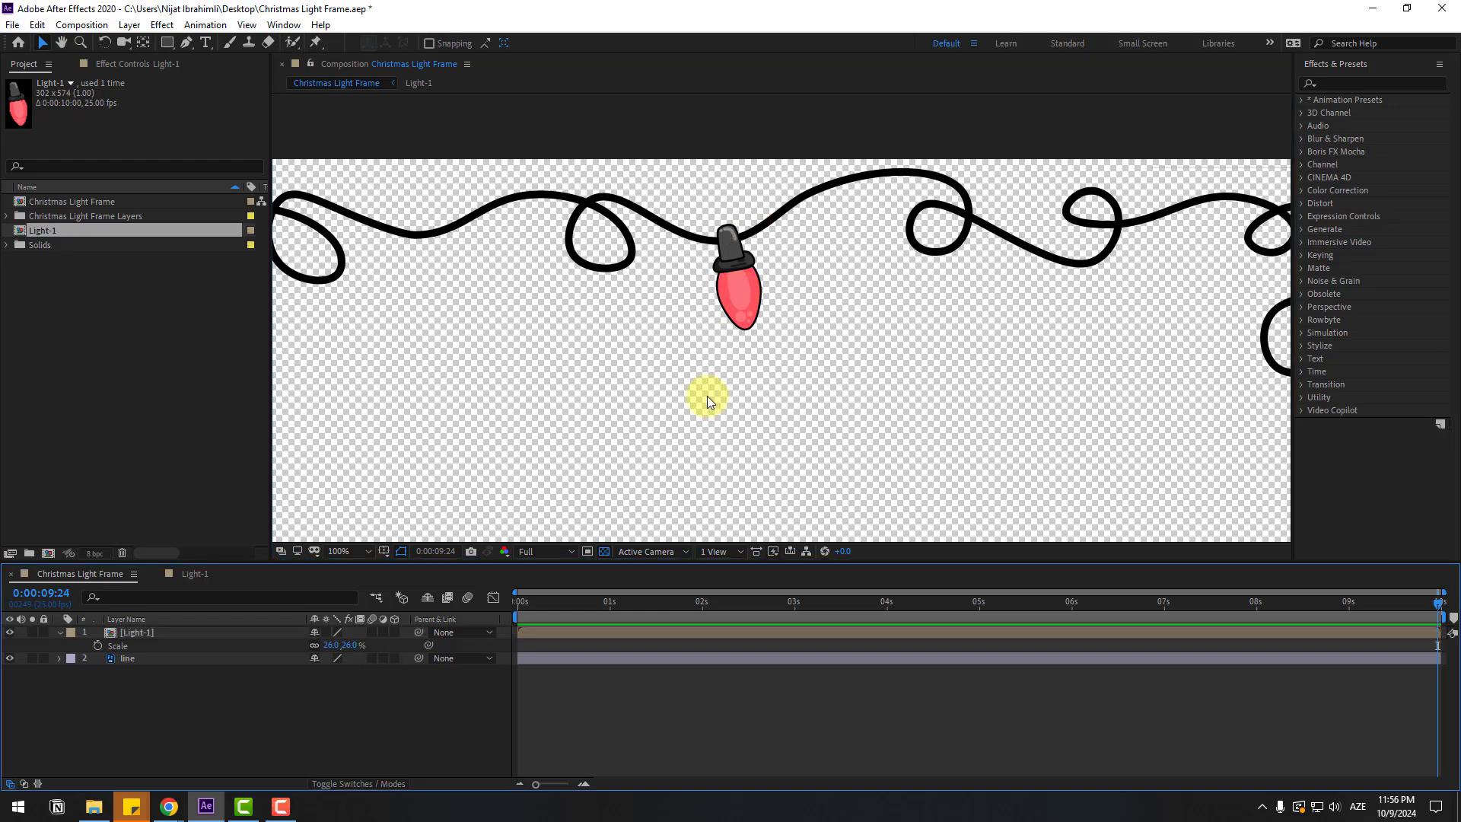
scroll(741, 399, "down", 2)
left_click(757, 300)
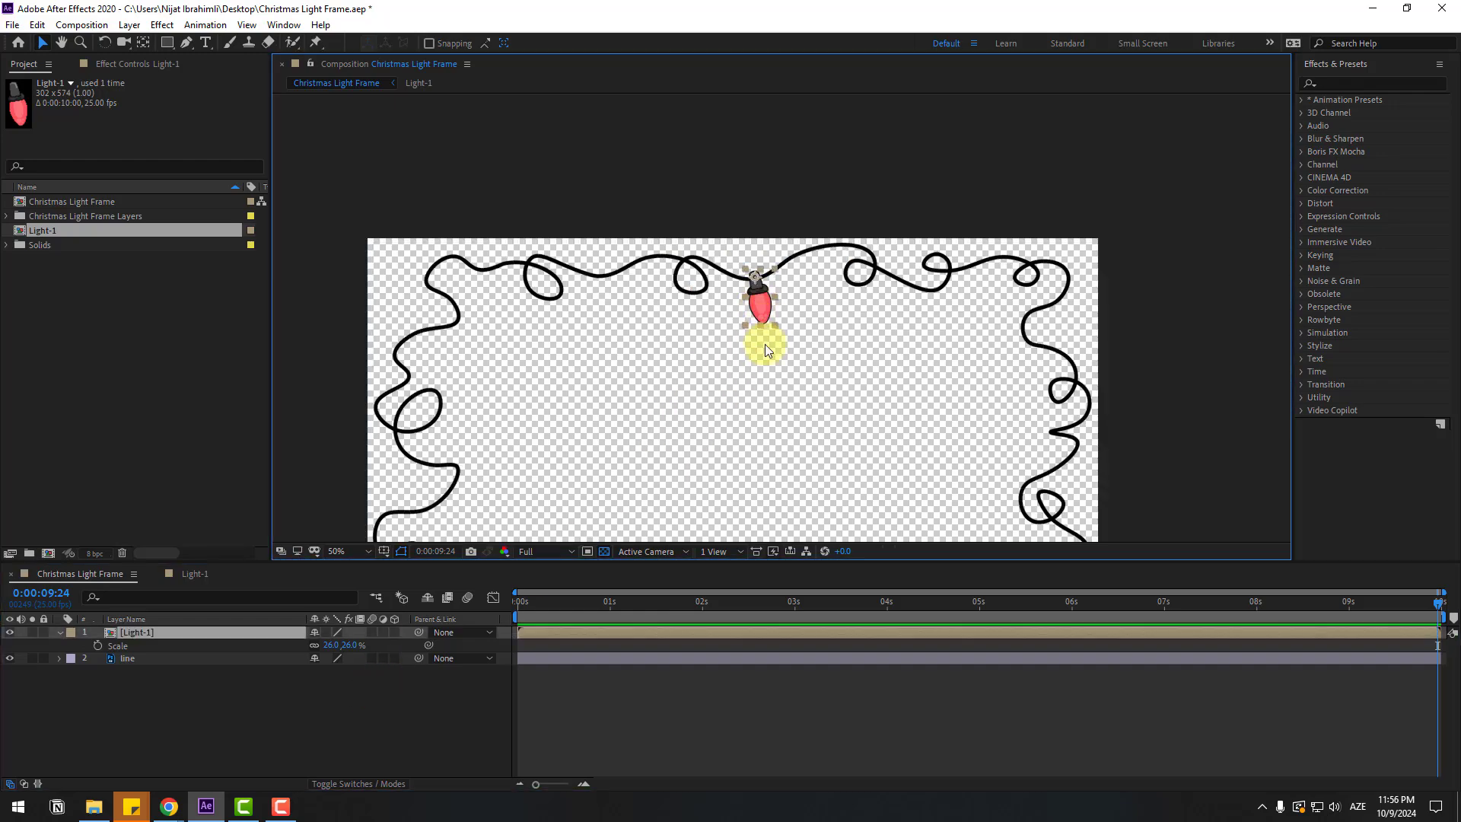
scroll(700, 277, "up", 4)
left_click_drag(700, 278, 728, 390)
key("r")
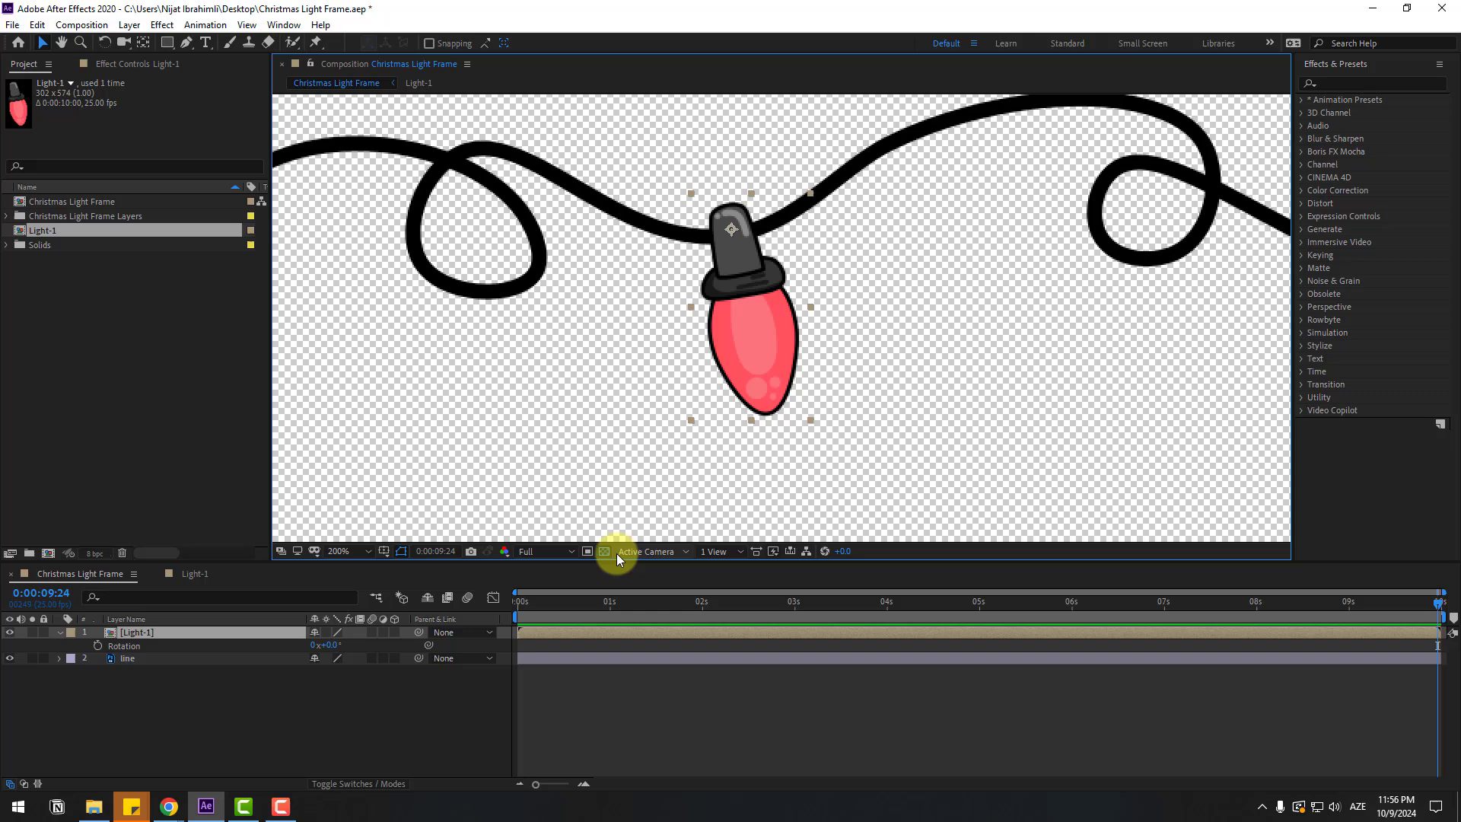
left_click_drag(1230, 584, 486, 604)
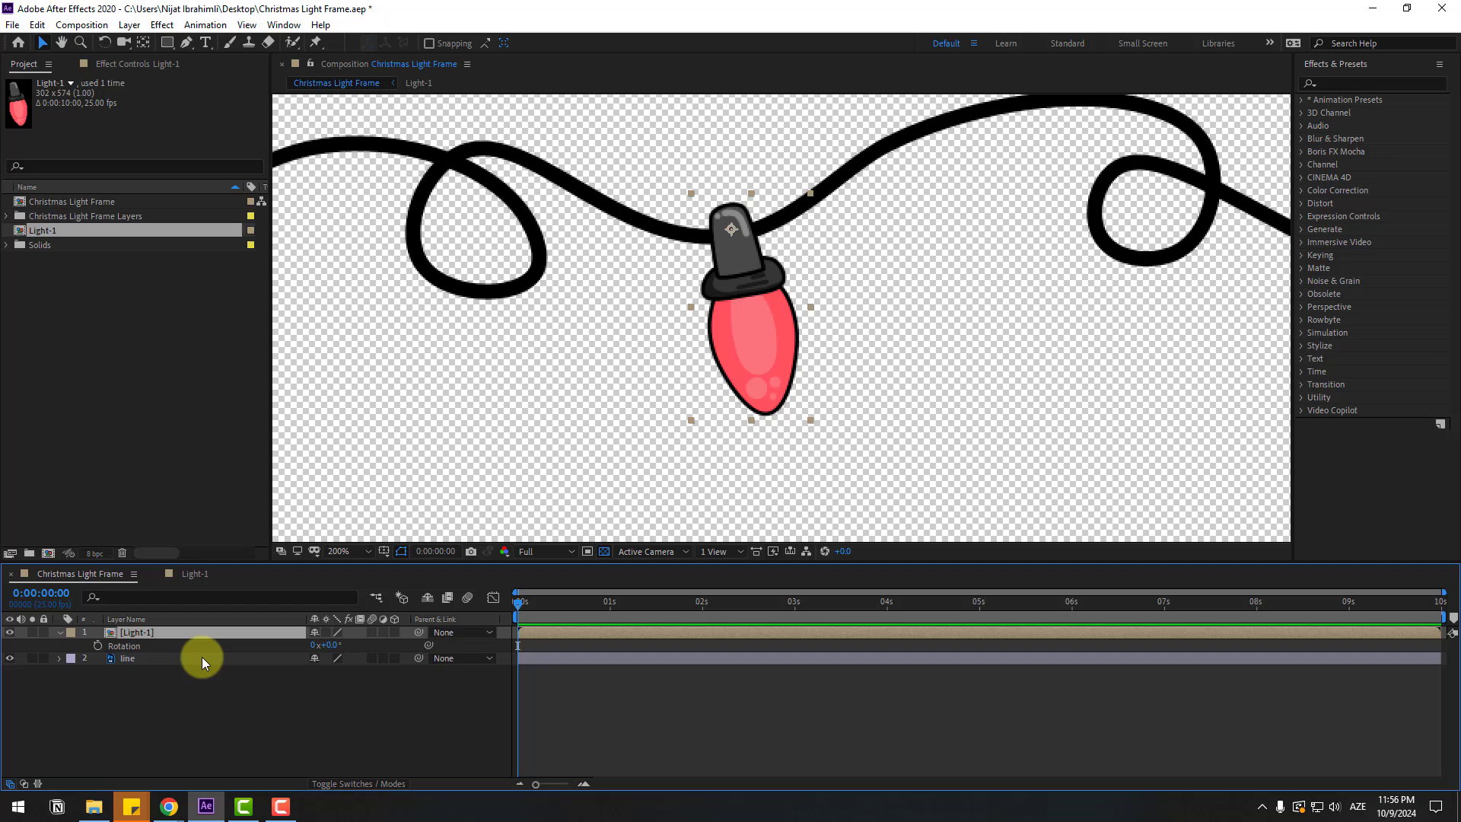
Step: Add a wiggle(1,6) expression to the bulb's Rotation and preview the sway
left_click(98, 645, "alt")
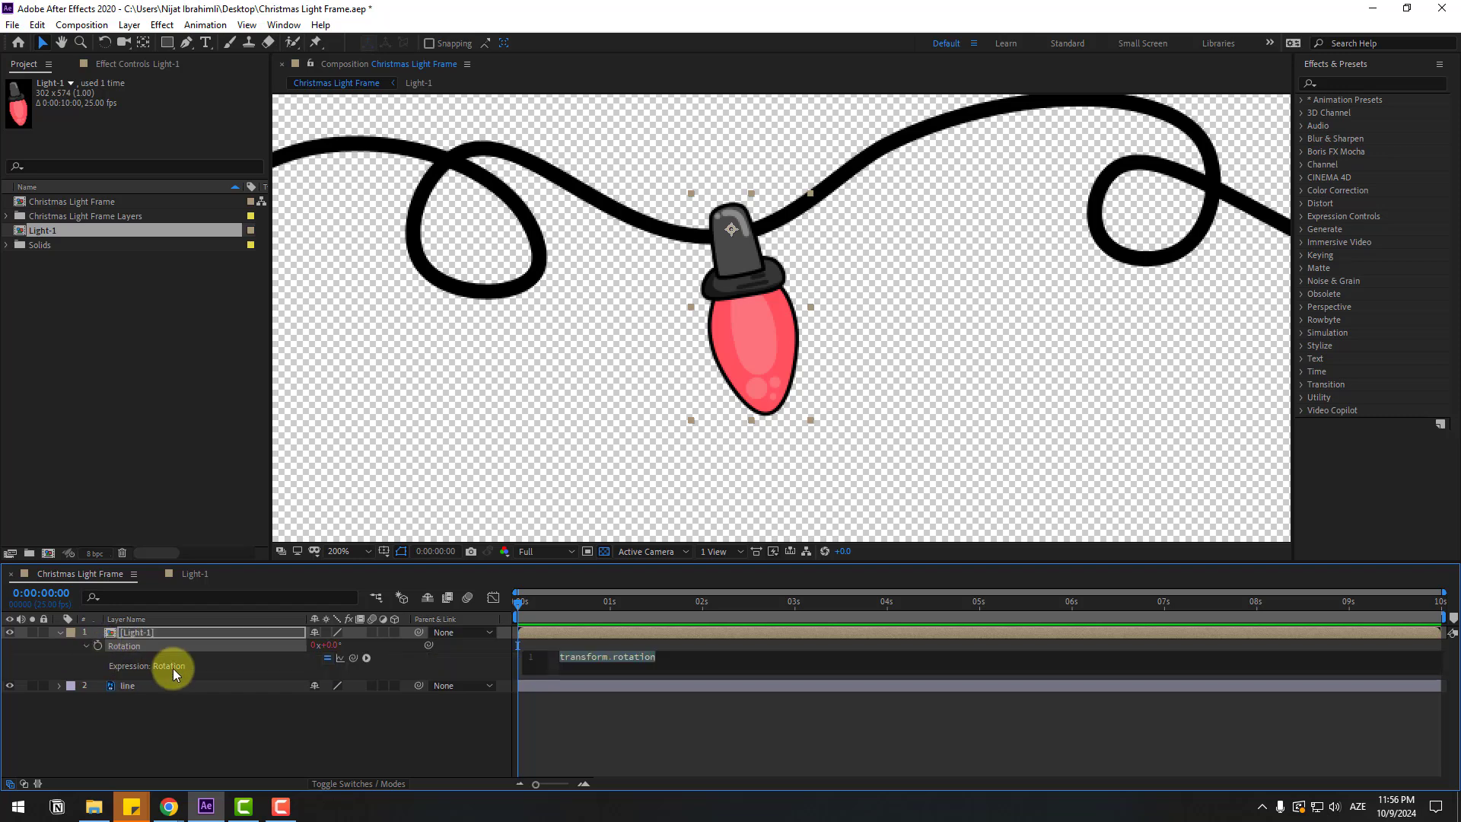
type("wiggle(")
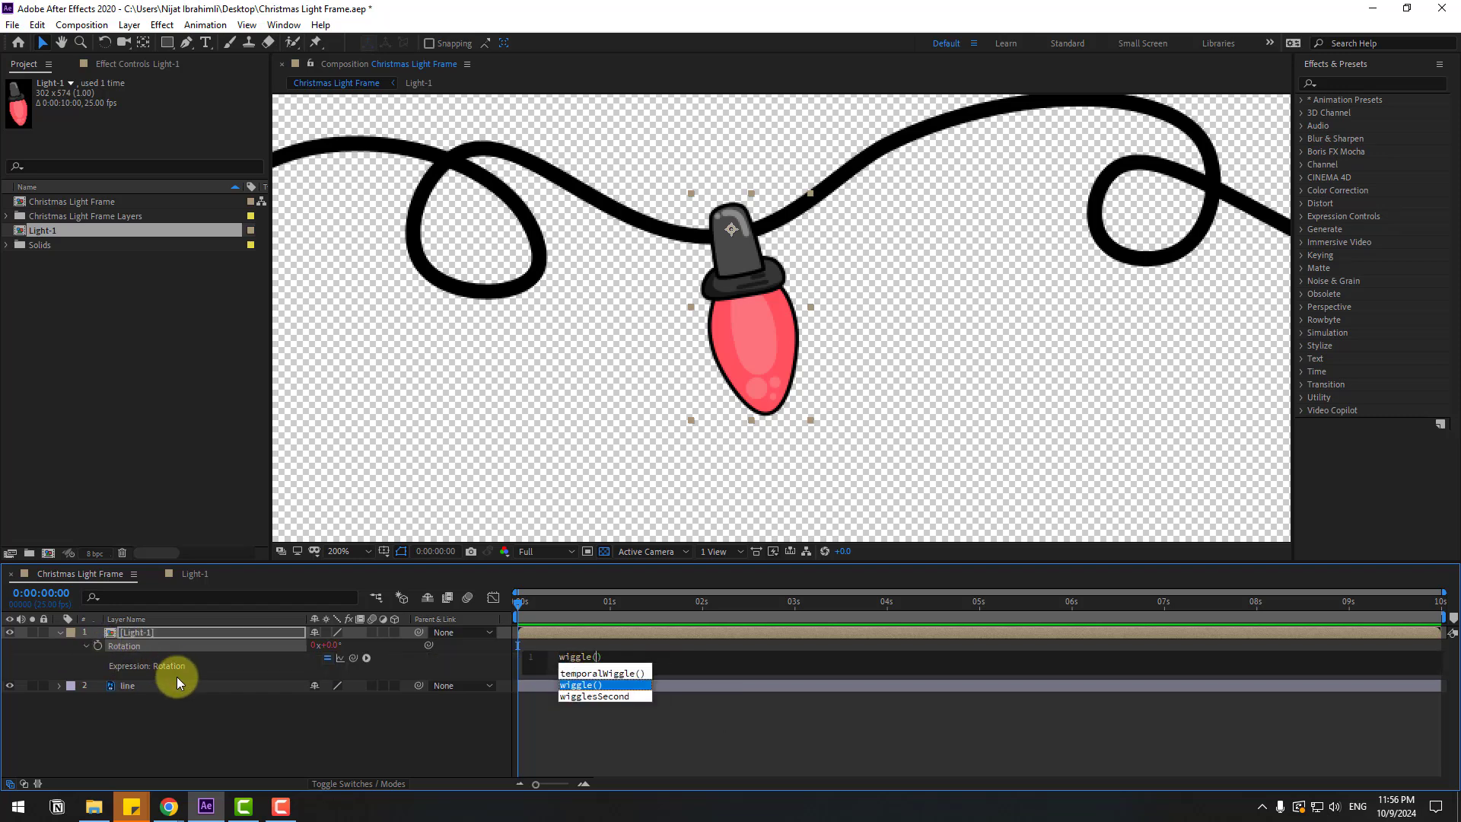
key("Return")
type("1,6")
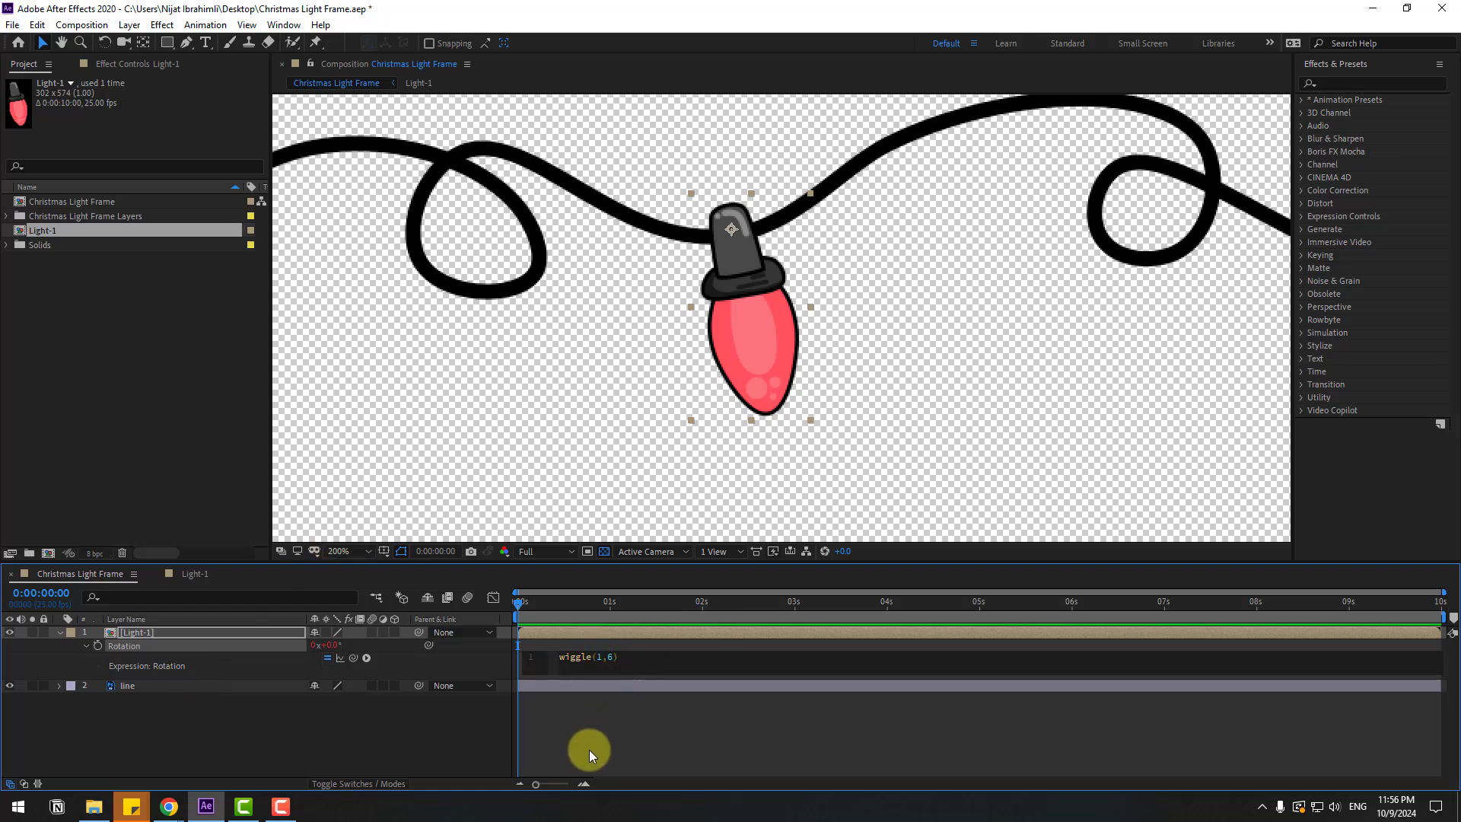
left_click(576, 723)
key("space")
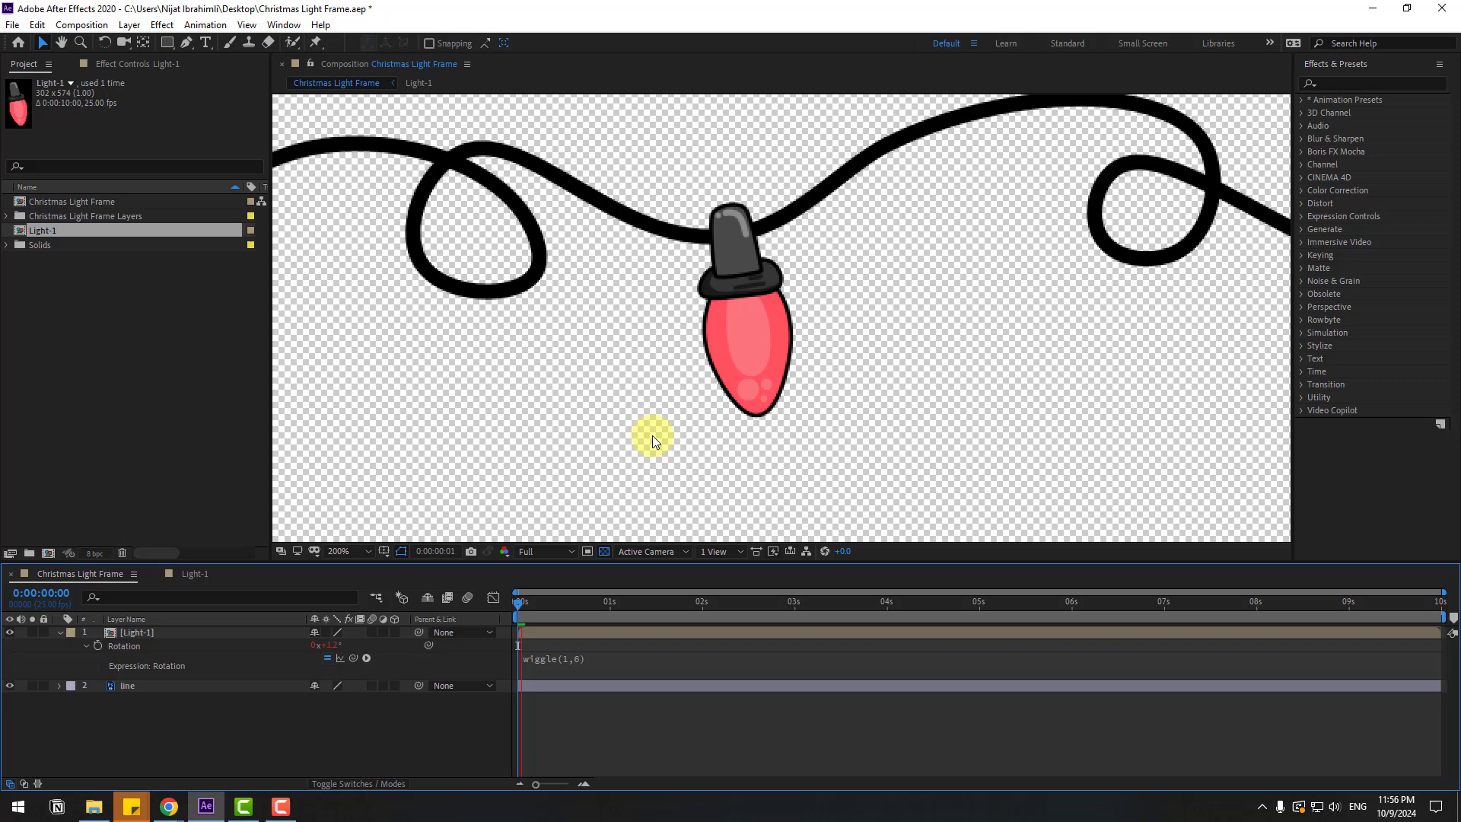
left_click(636, 602)
Step: Raise the wiggle amount to 9 and preview the stronger sway
left_click(578, 670)
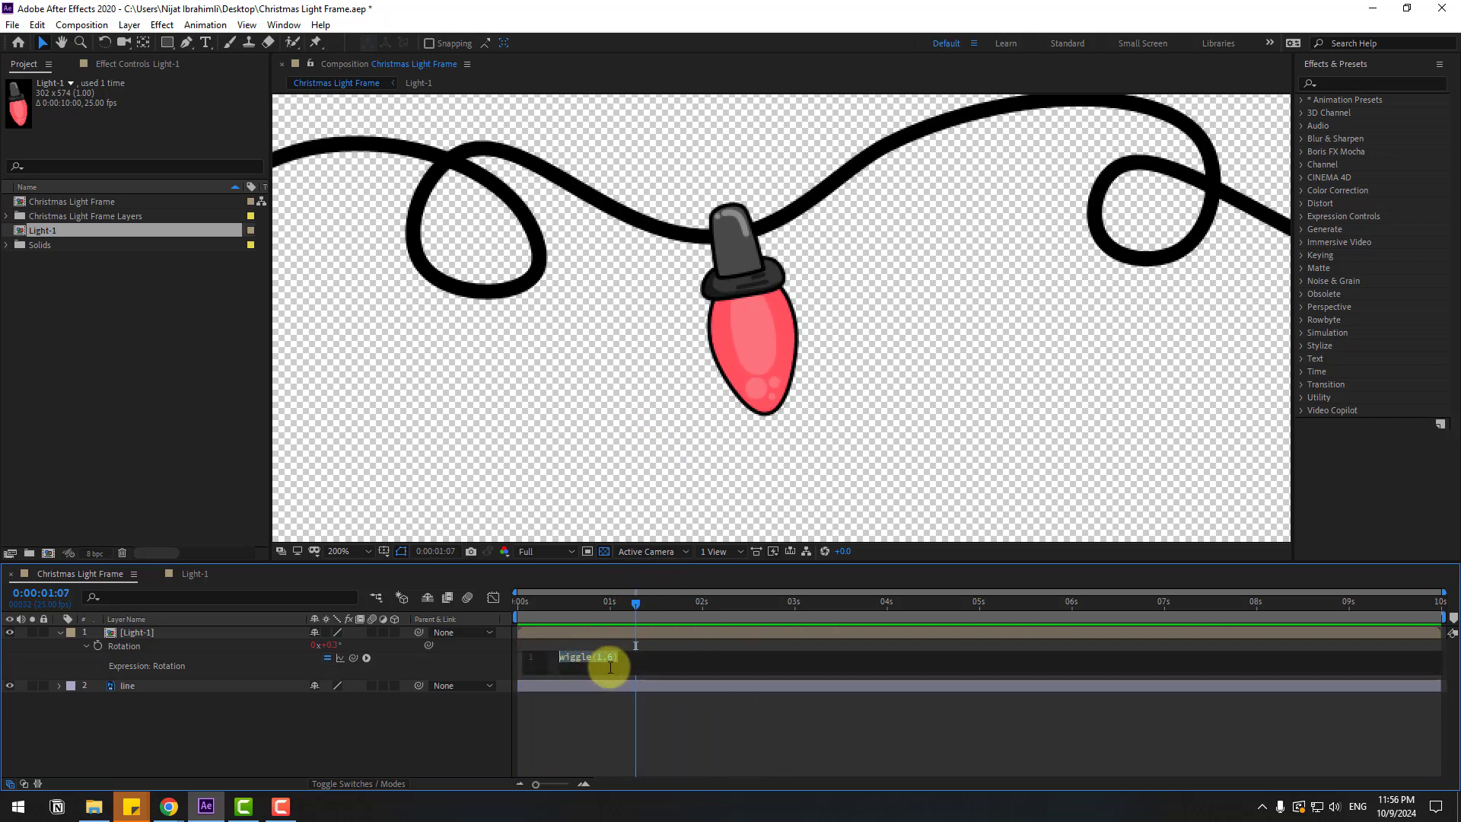
double_click(610, 667)
type("9")
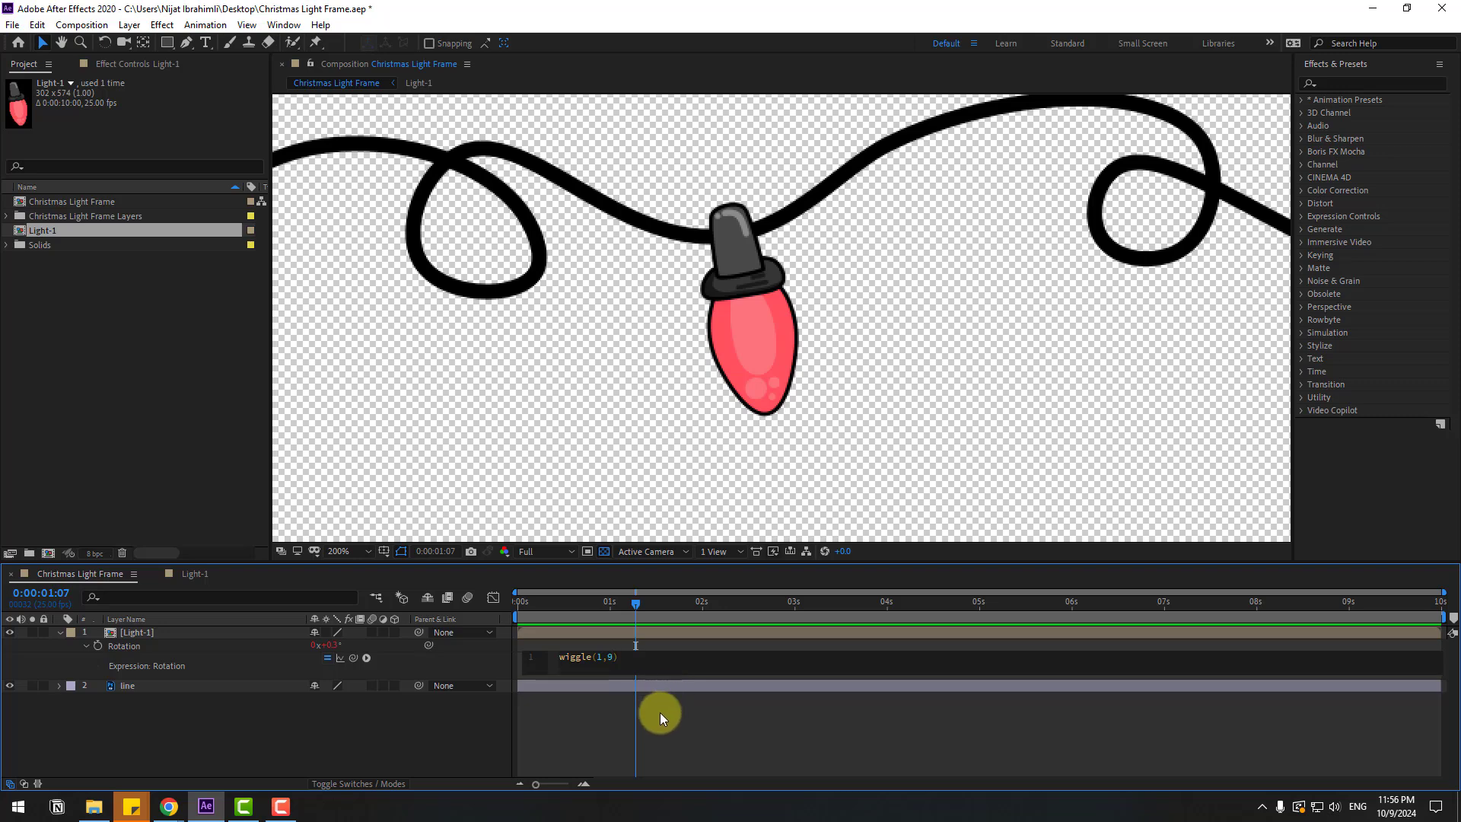
left_click(660, 712)
key("space")
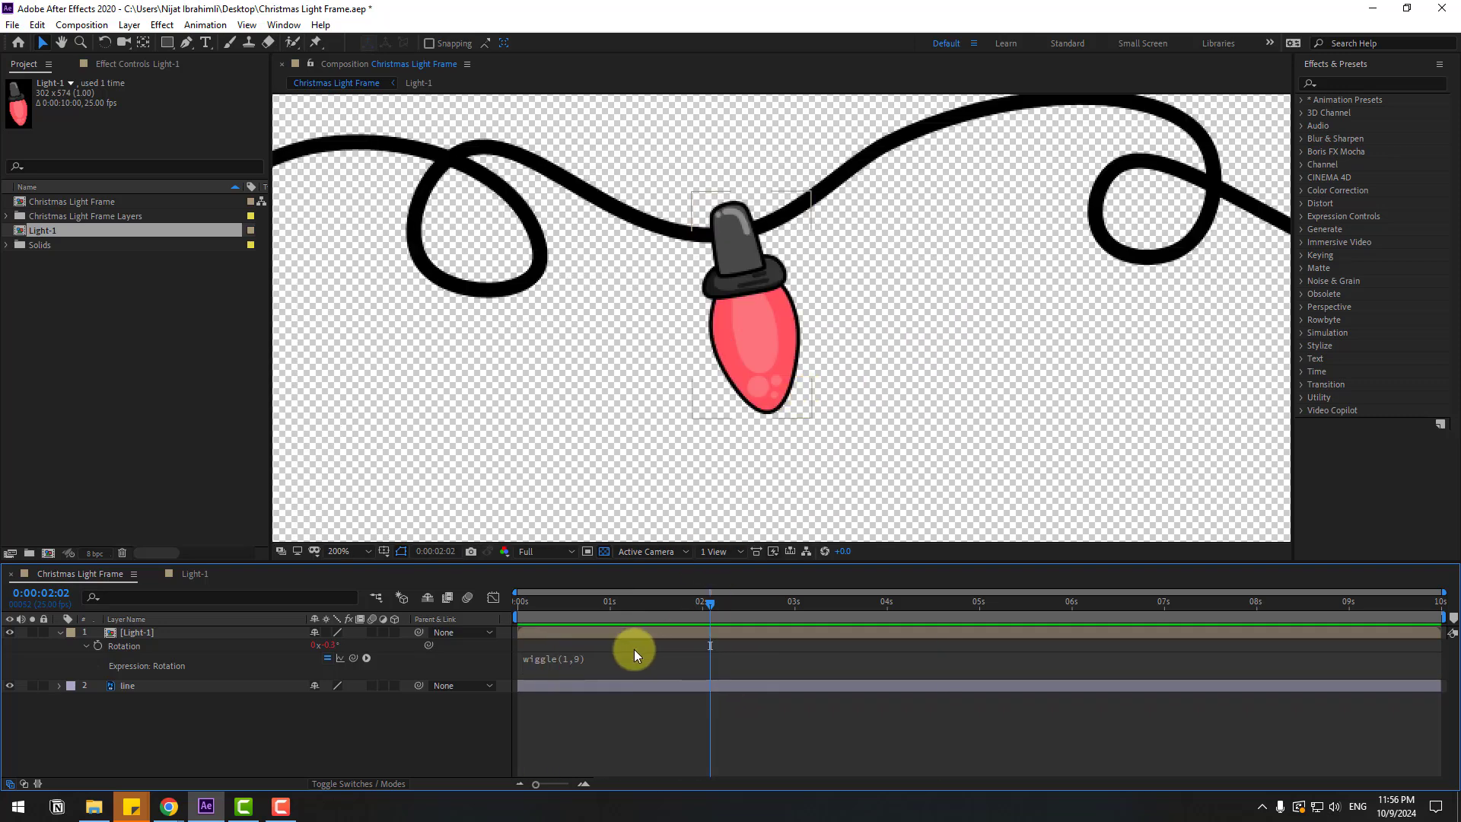
Step: Change the wiggle amount to 15, giving wiggle(1,15), and preview again
left_click(577, 657)
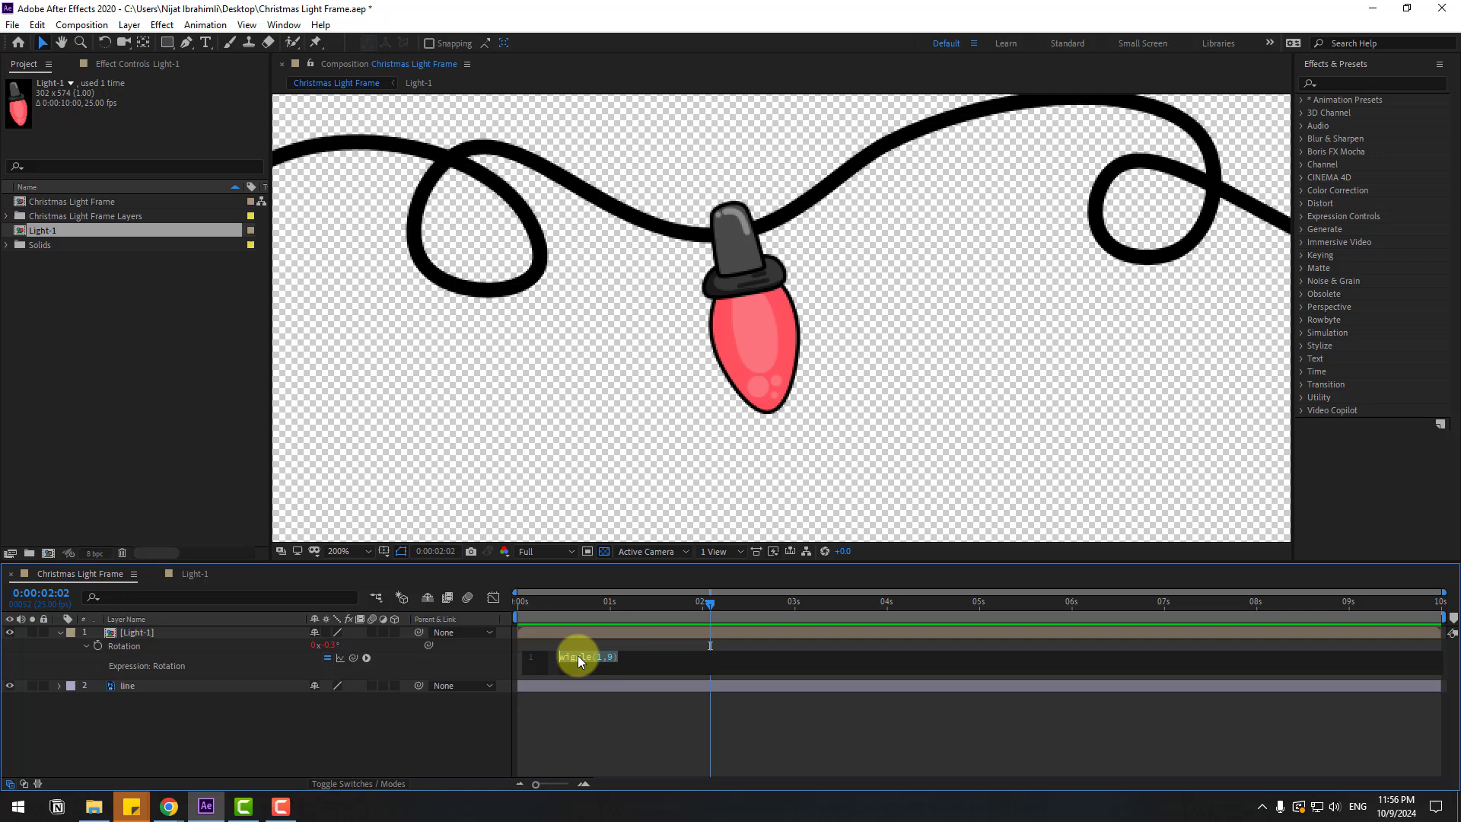
double_click(609, 658)
type("15")
left_click(700, 756)
key("space")
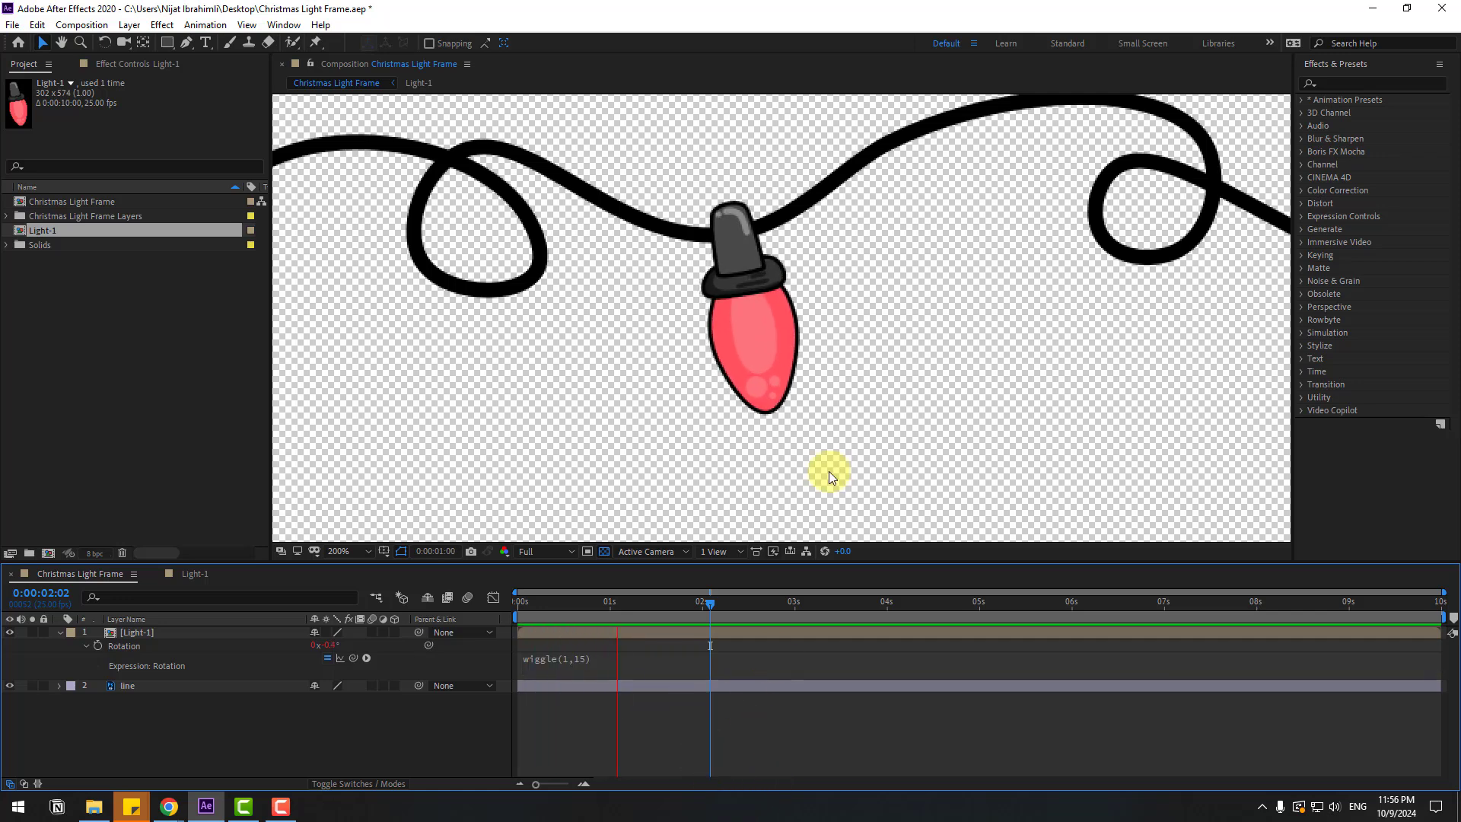
Step: Duplicate Light-1, move the copy further along the string, and preview the swinging bulbs
key("space")
key("Home")
key("shift+/")
left_click(60, 632)
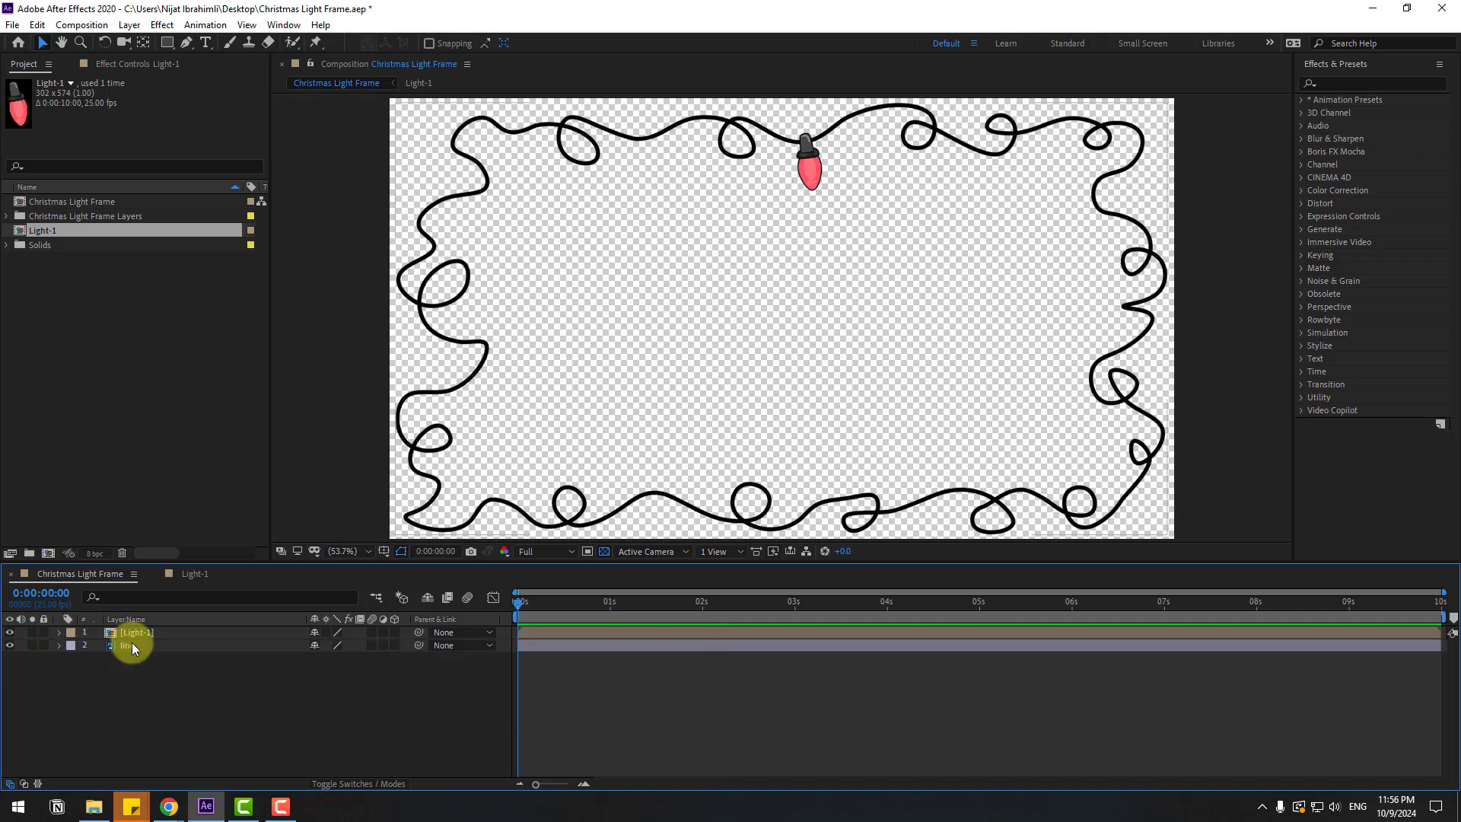
left_click(135, 635)
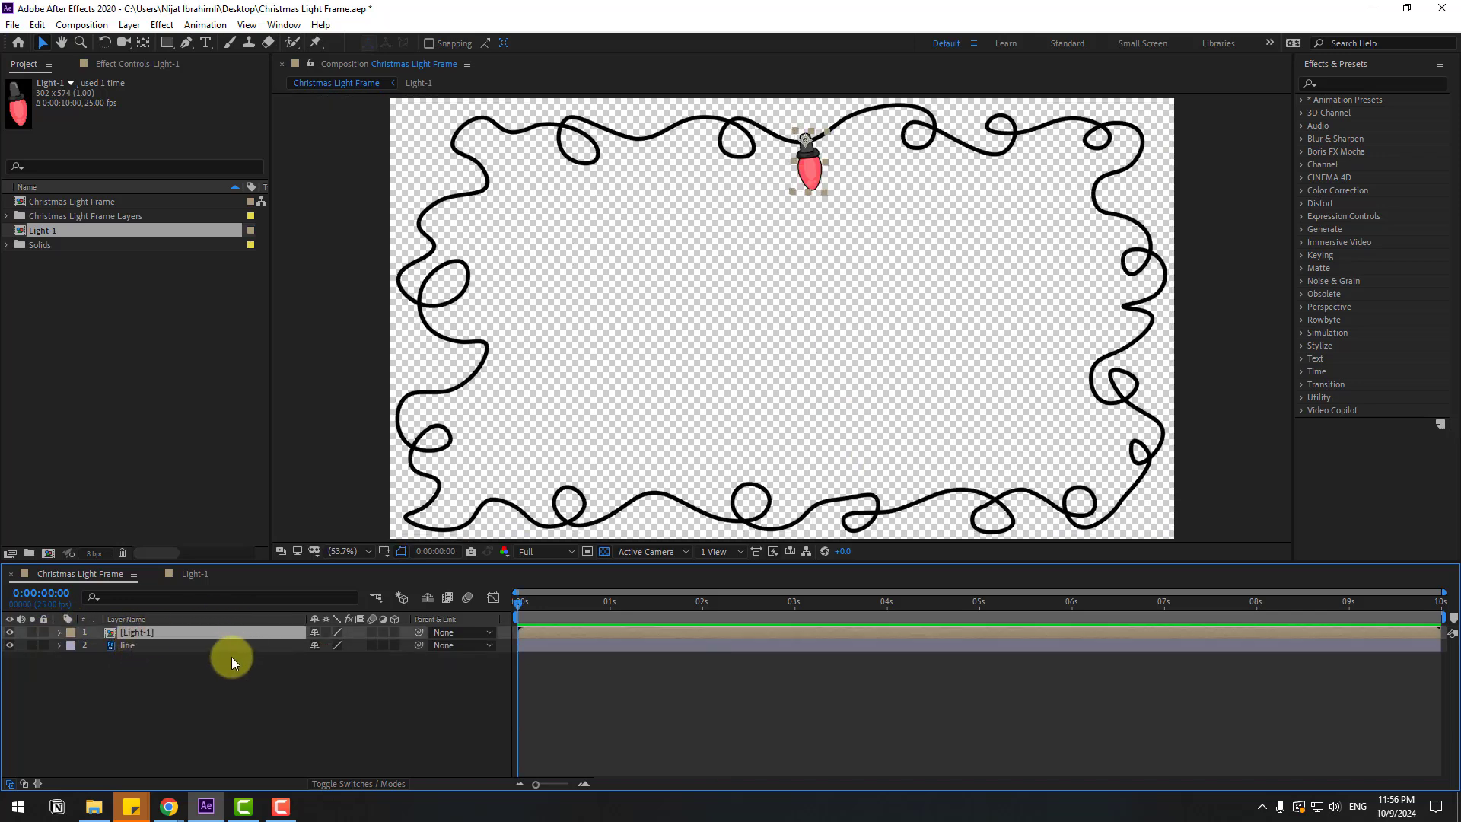
key("ctrl+d")
scroll(747, 225, "up", 2)
left_click_drag(926, 373, 685, 321)
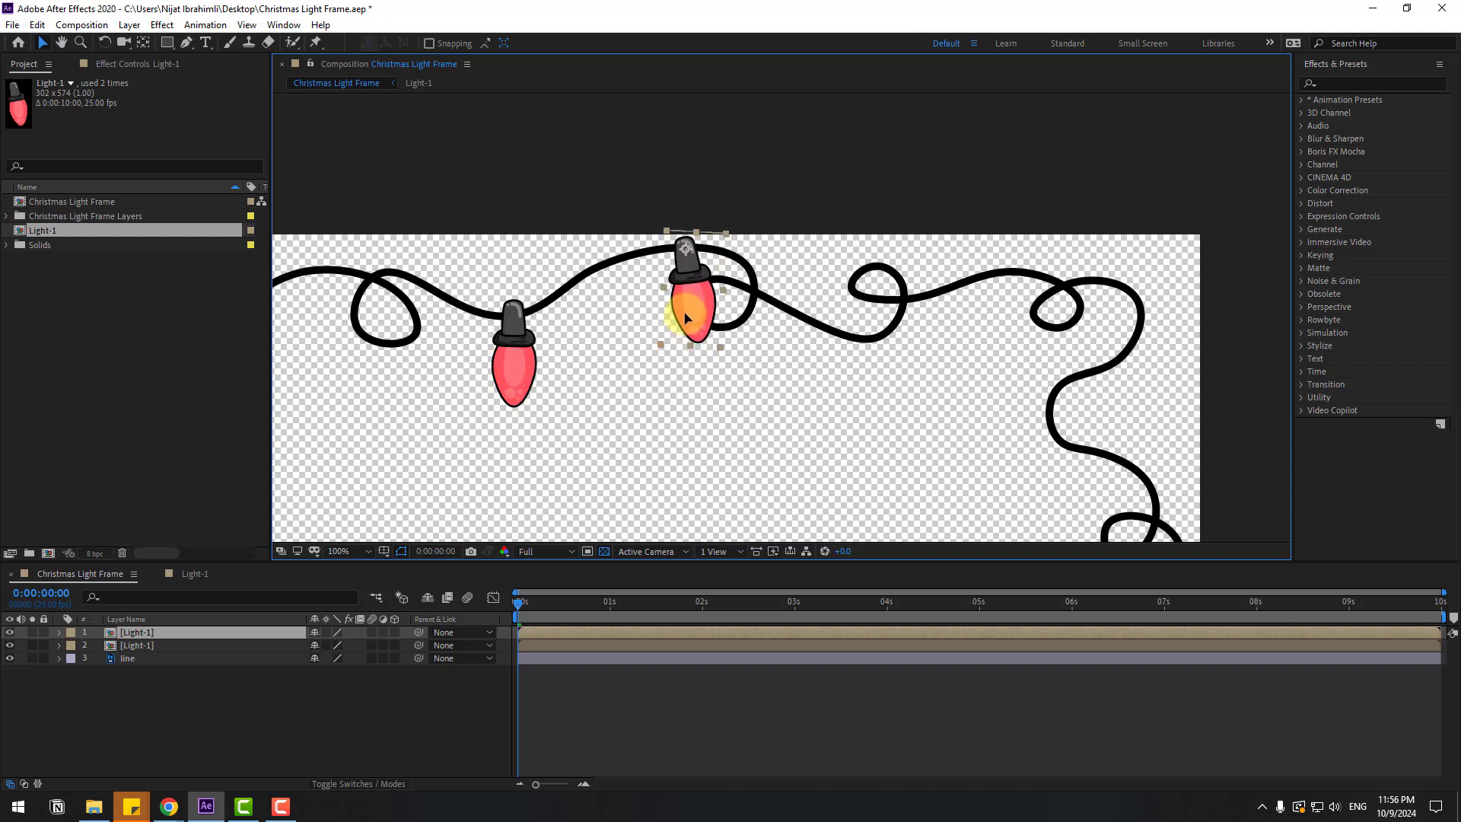
key("ctrl+shift+a")
key("space")
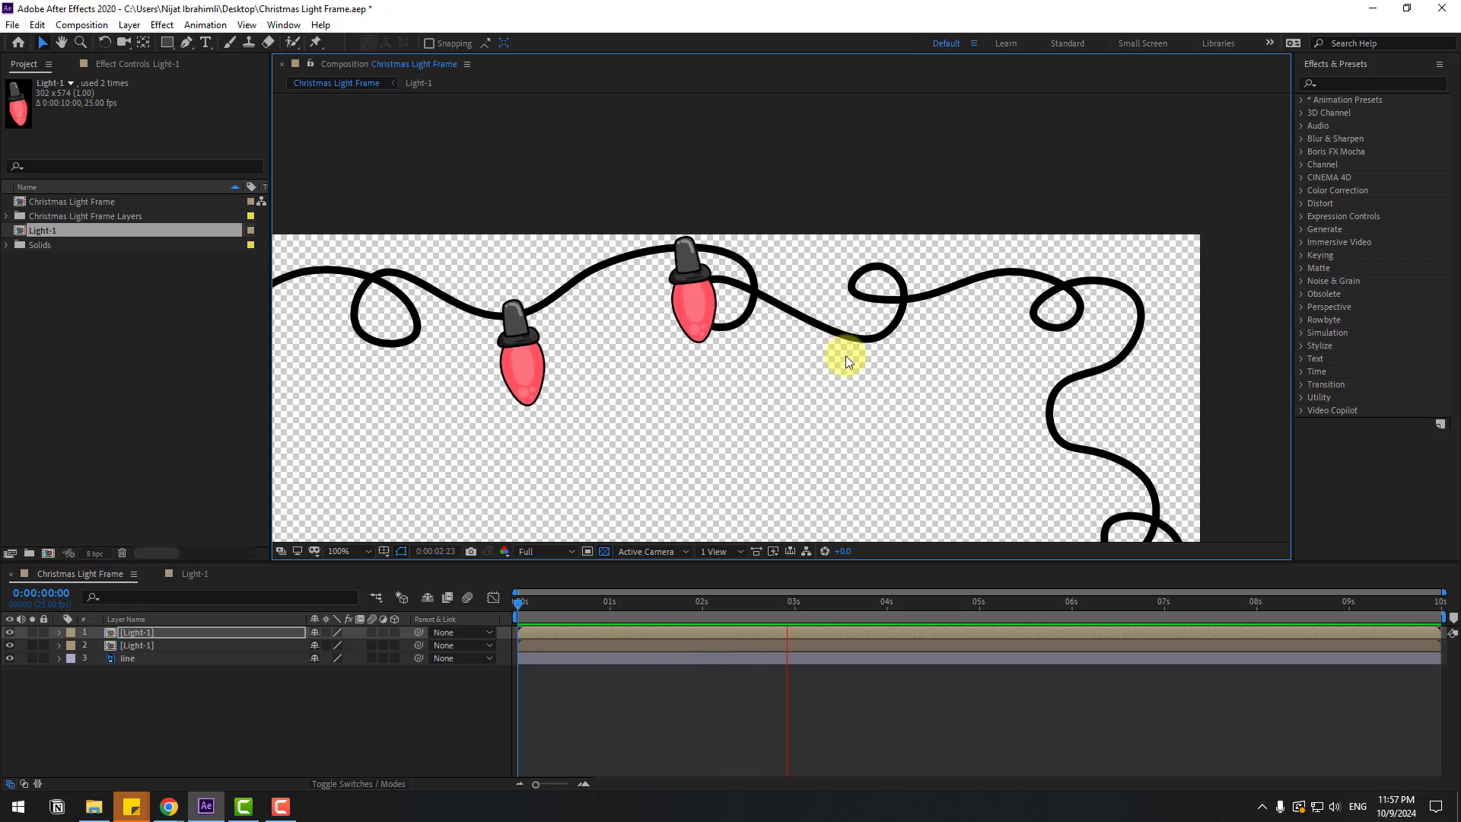
Step: Move the second bulb down-right, make another copy, and rotate it to 85°
left_click(694, 323)
left_click_drag(694, 323, 844, 369)
key("ctrl+d")
key("ctrl+d")
key("r")
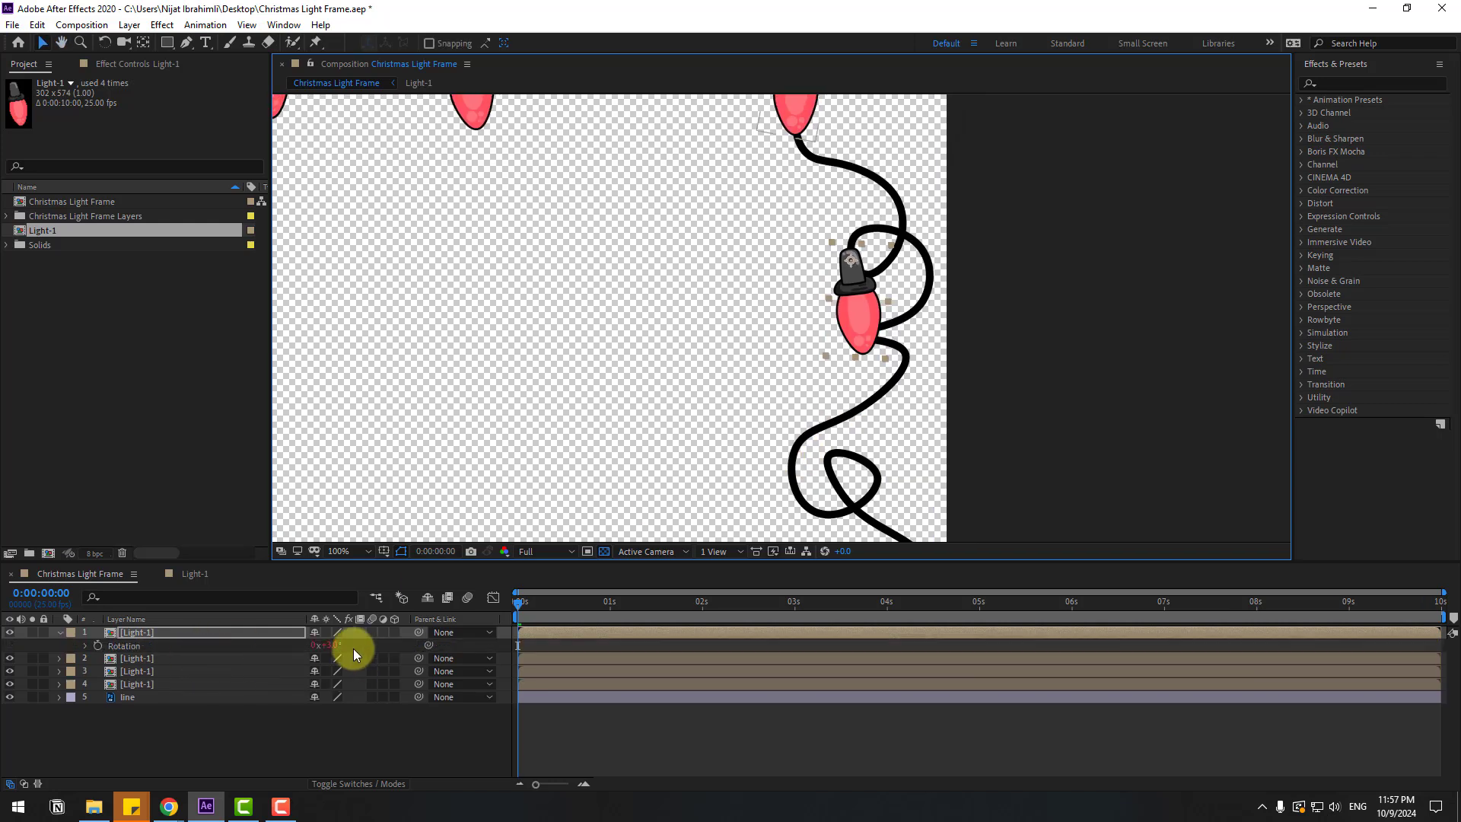
left_click_drag(337, 649, 387, 630)
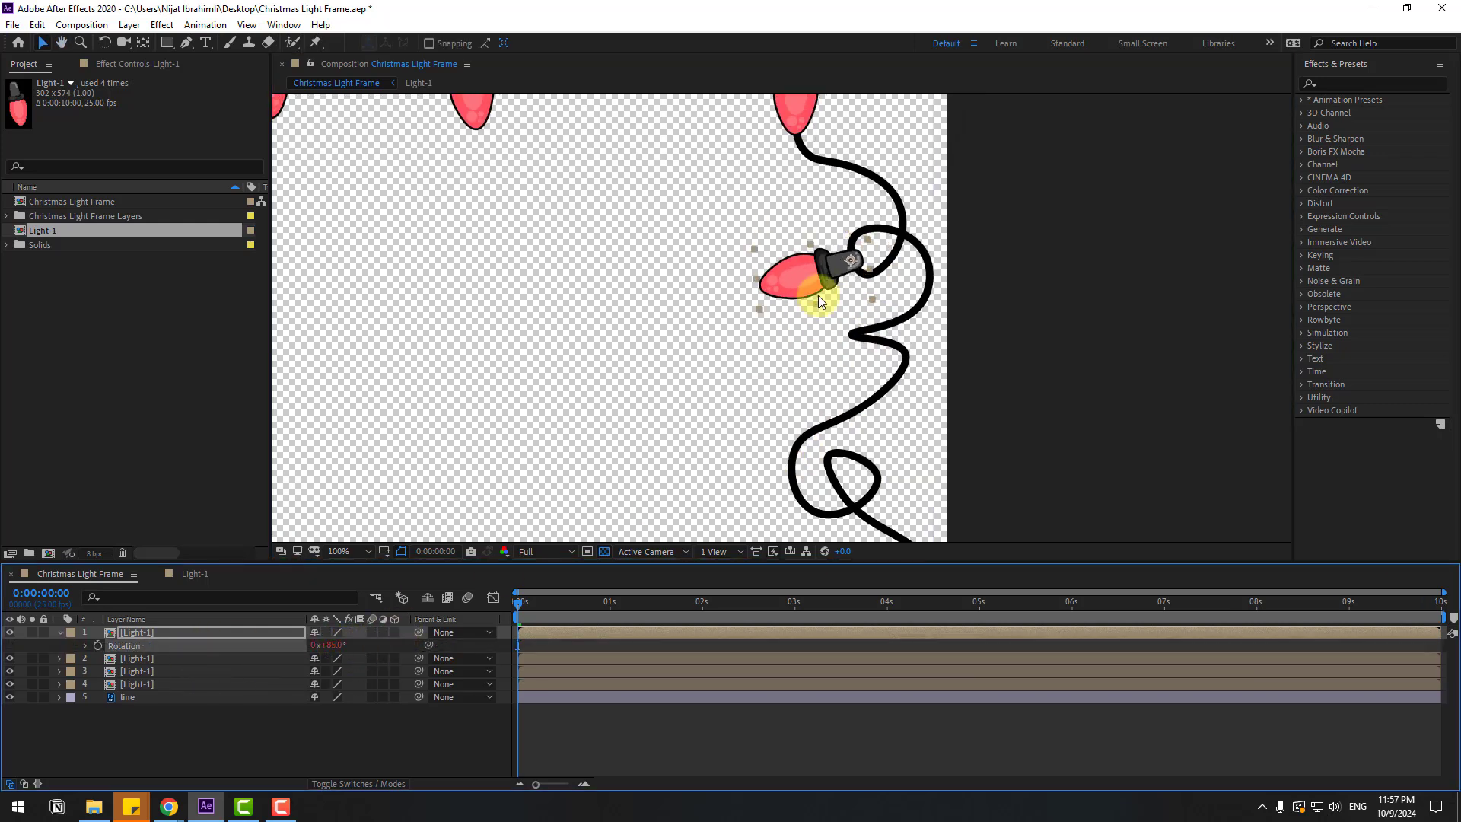
Step: At the one-second mark, tilt the top-right bulb to 69°, easing it to 59.5°
left_click_drag(520, 601, 610, 602)
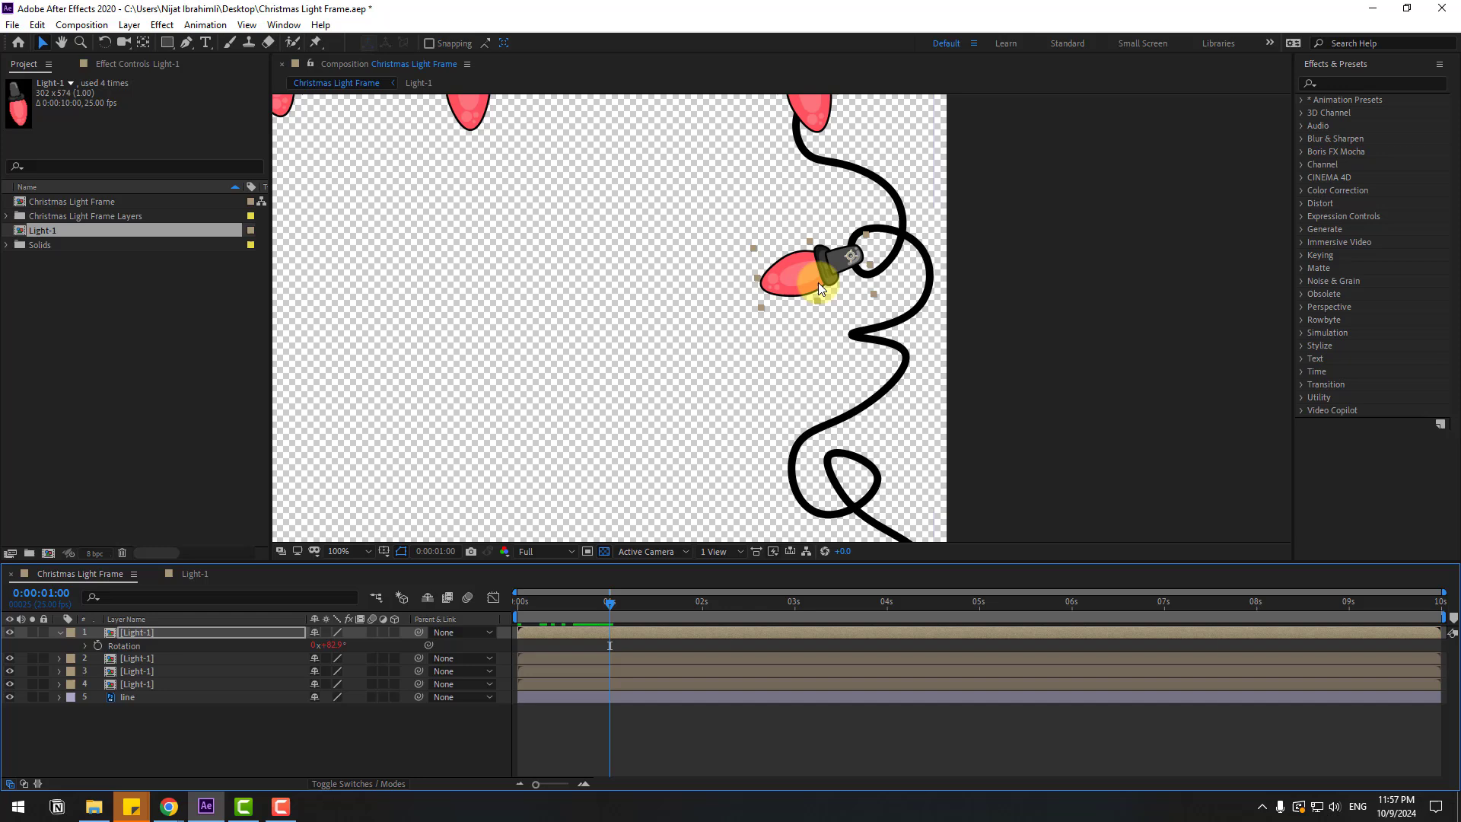
scroll(810, 284, "up", 3)
left_click(798, 272)
key("r")
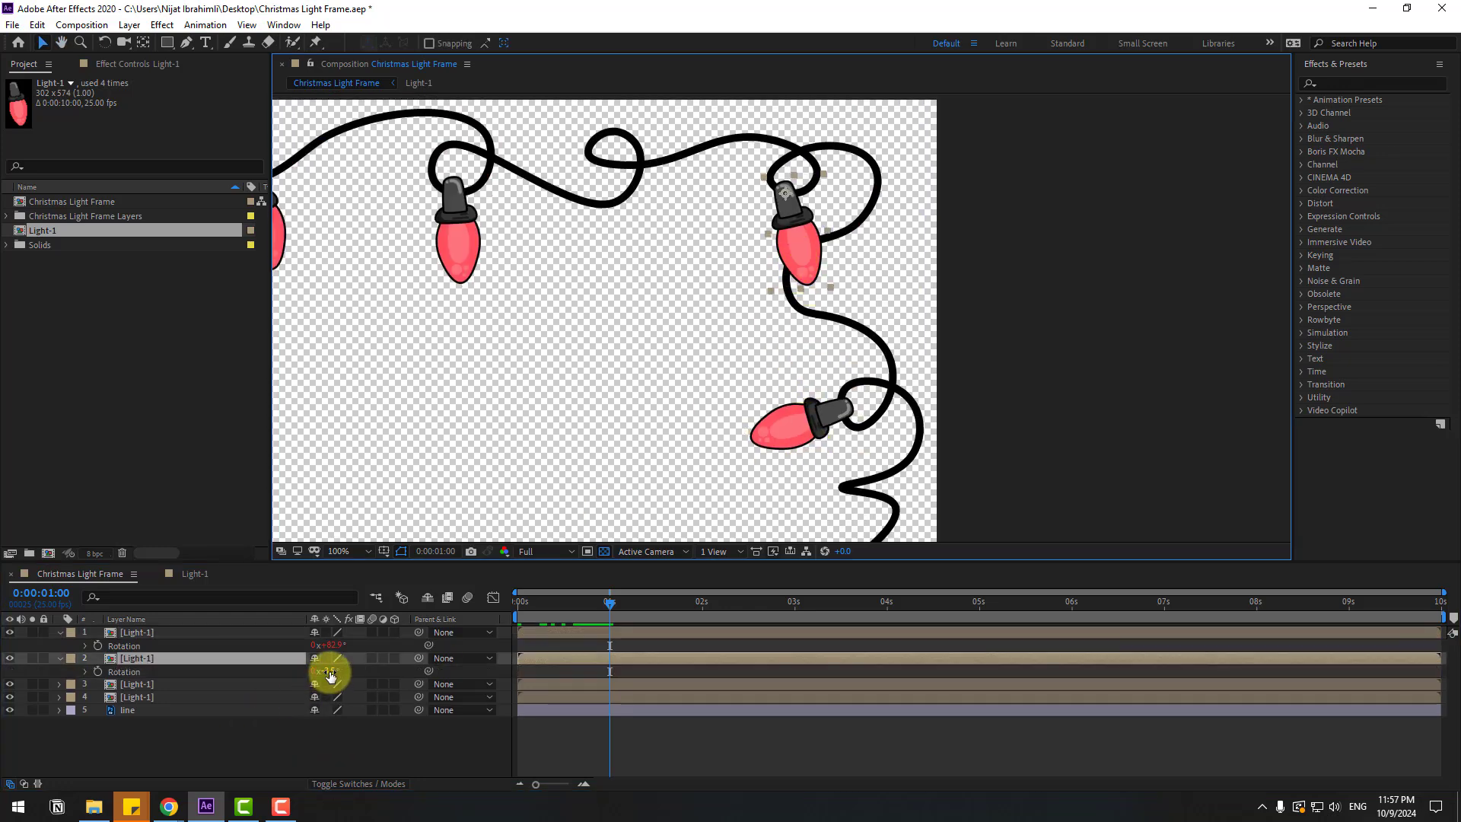
left_click_drag(329, 669, 369, 662)
left_click(792, 252)
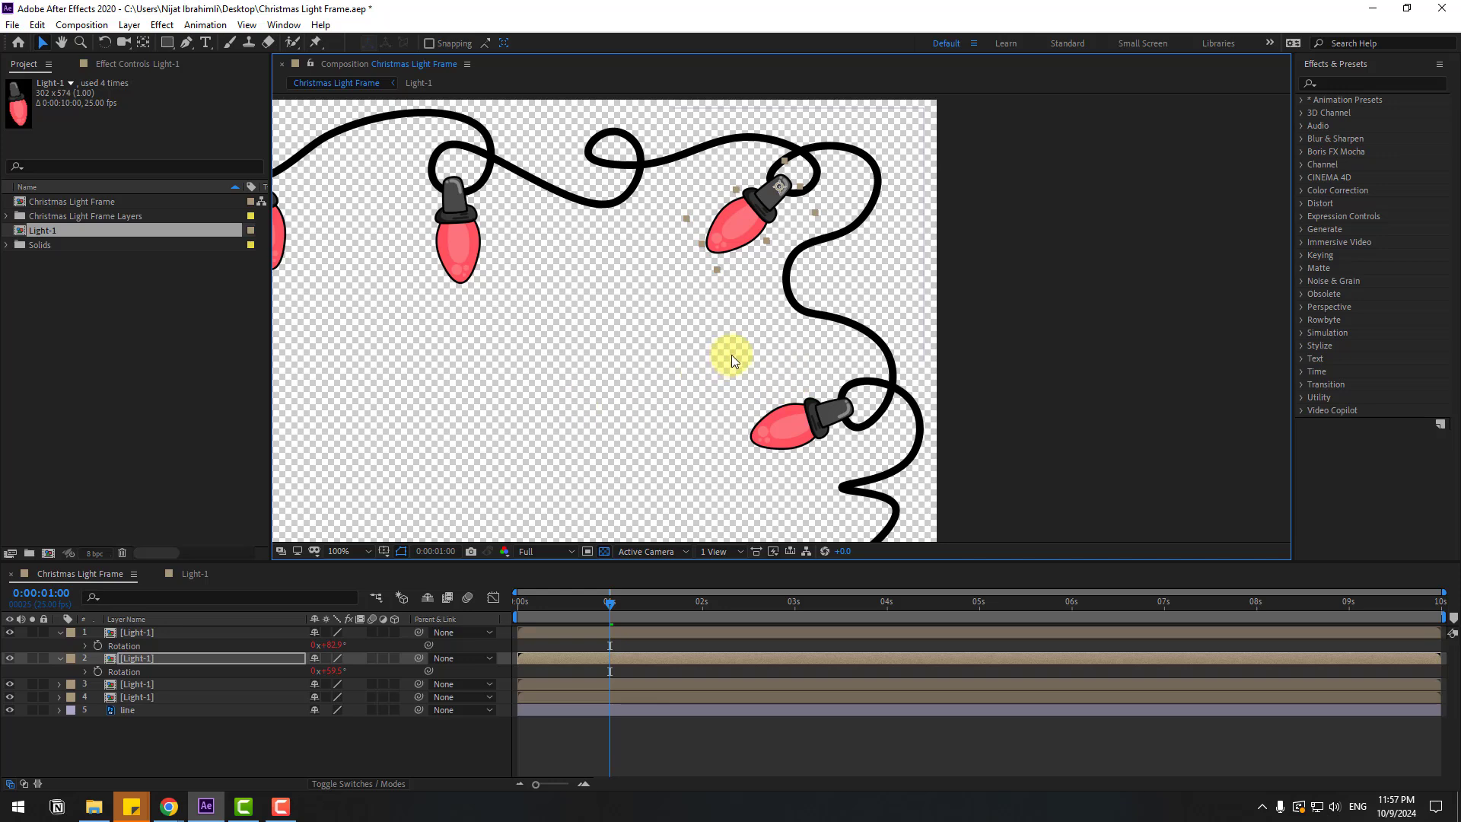
scroll(732, 354, "down", 2)
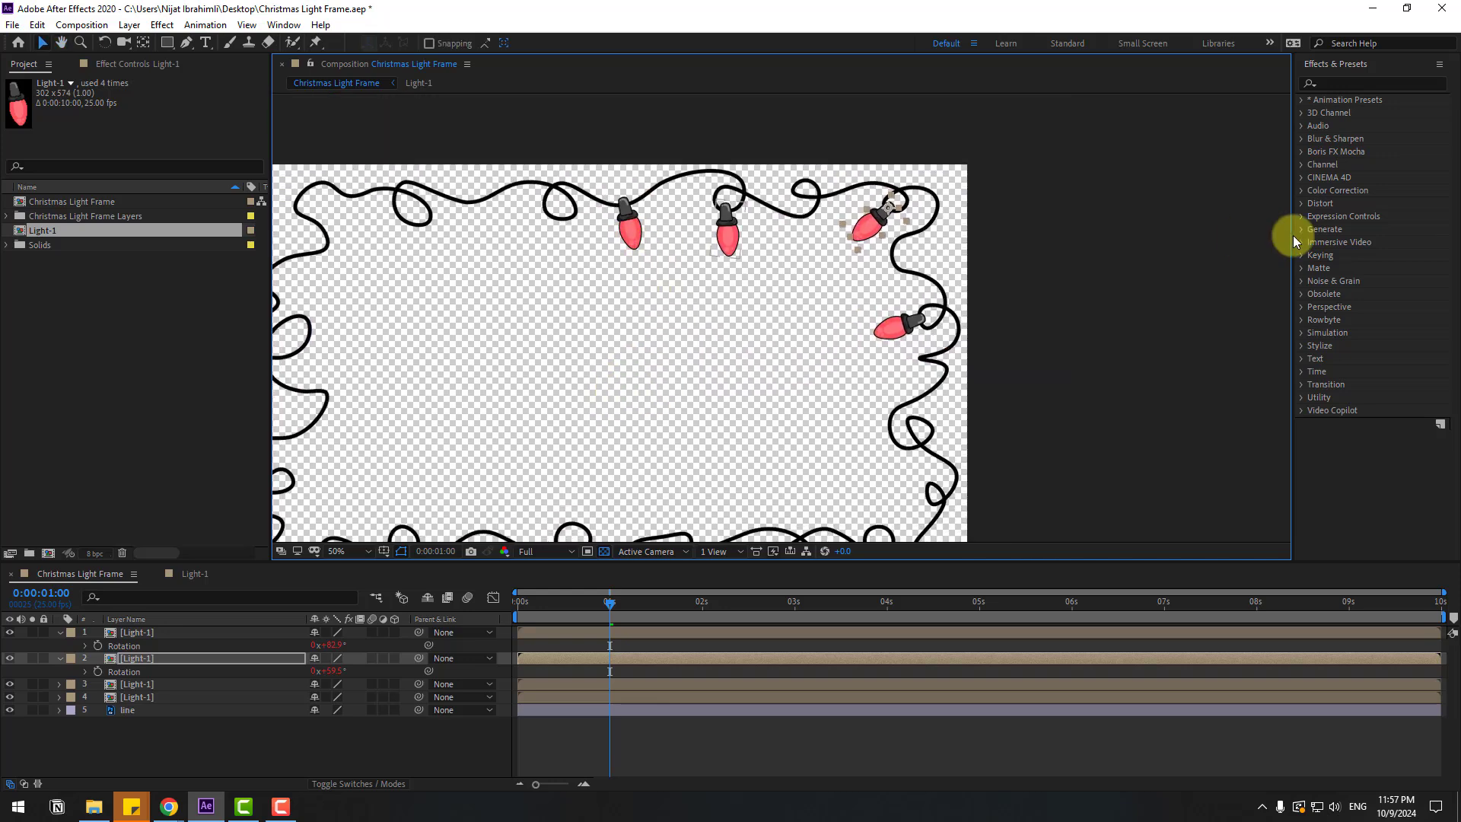
Step: Apply Hue/Saturation to the middle bulb, shifting Reds hue to orange with lightness -13
left_click(1348, 84)
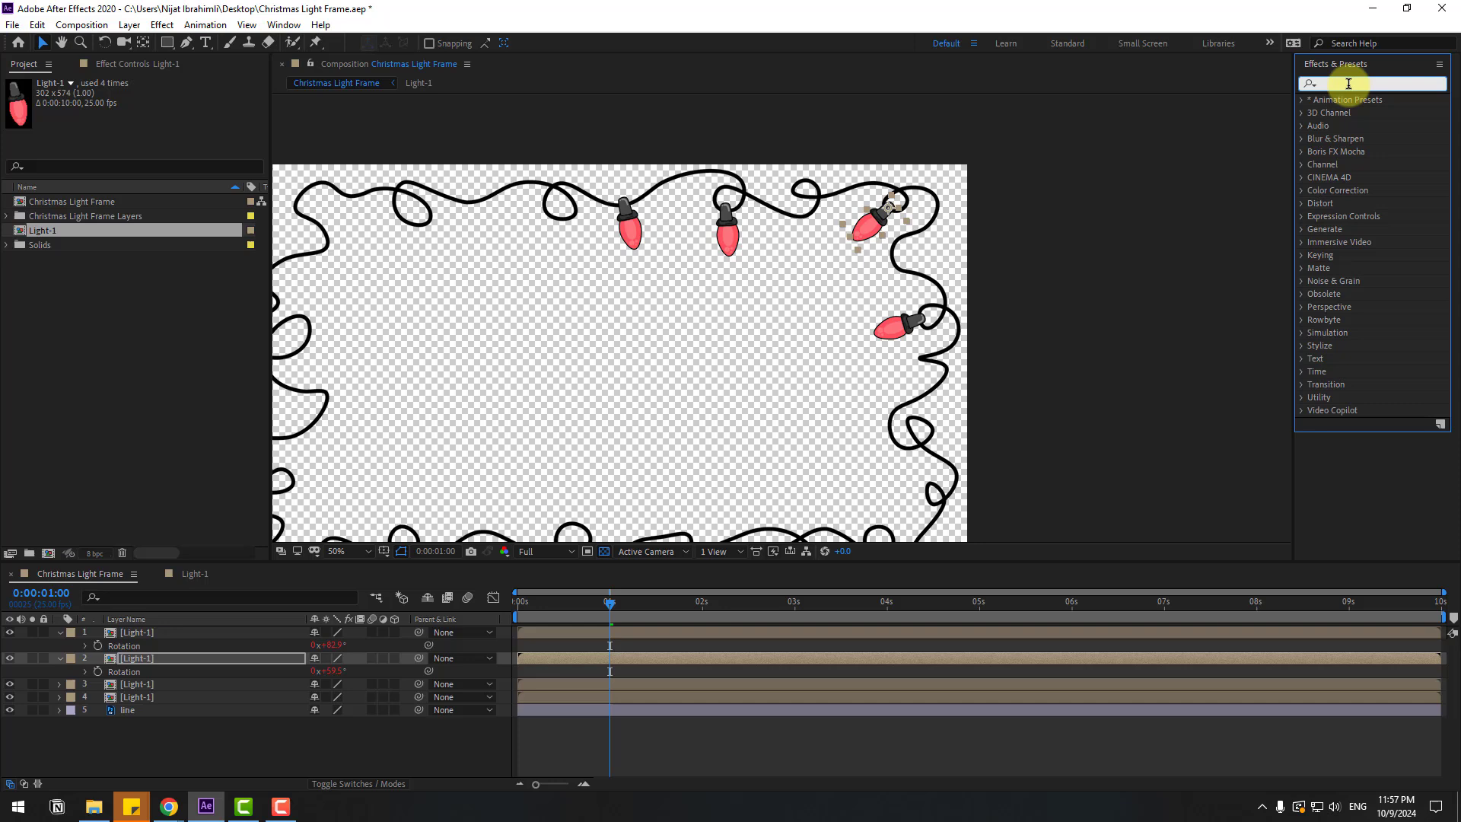
type("hue")
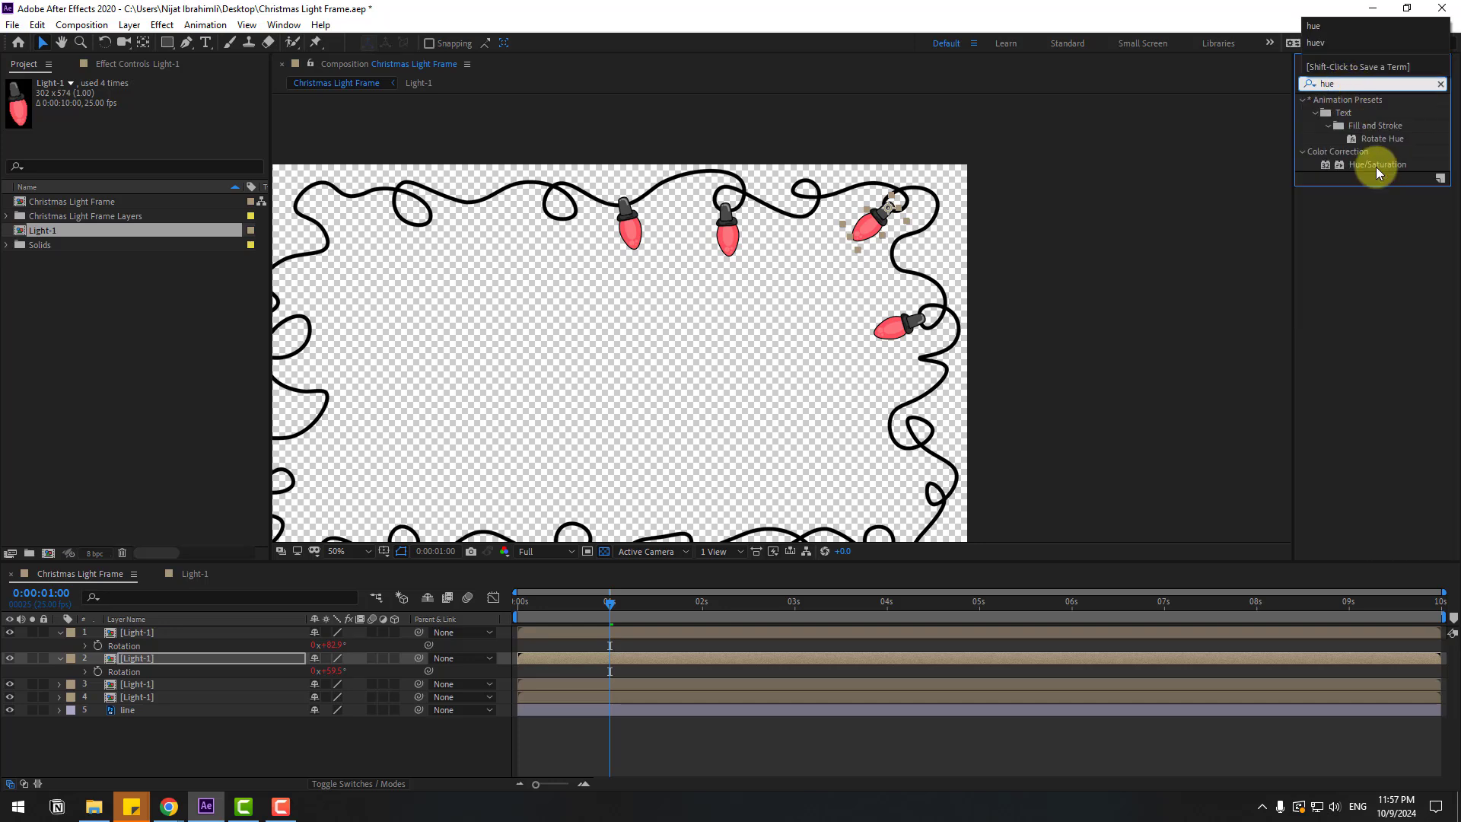
left_click_drag(1358, 165, 158, 682)
scroll(830, 245, "up", 2)
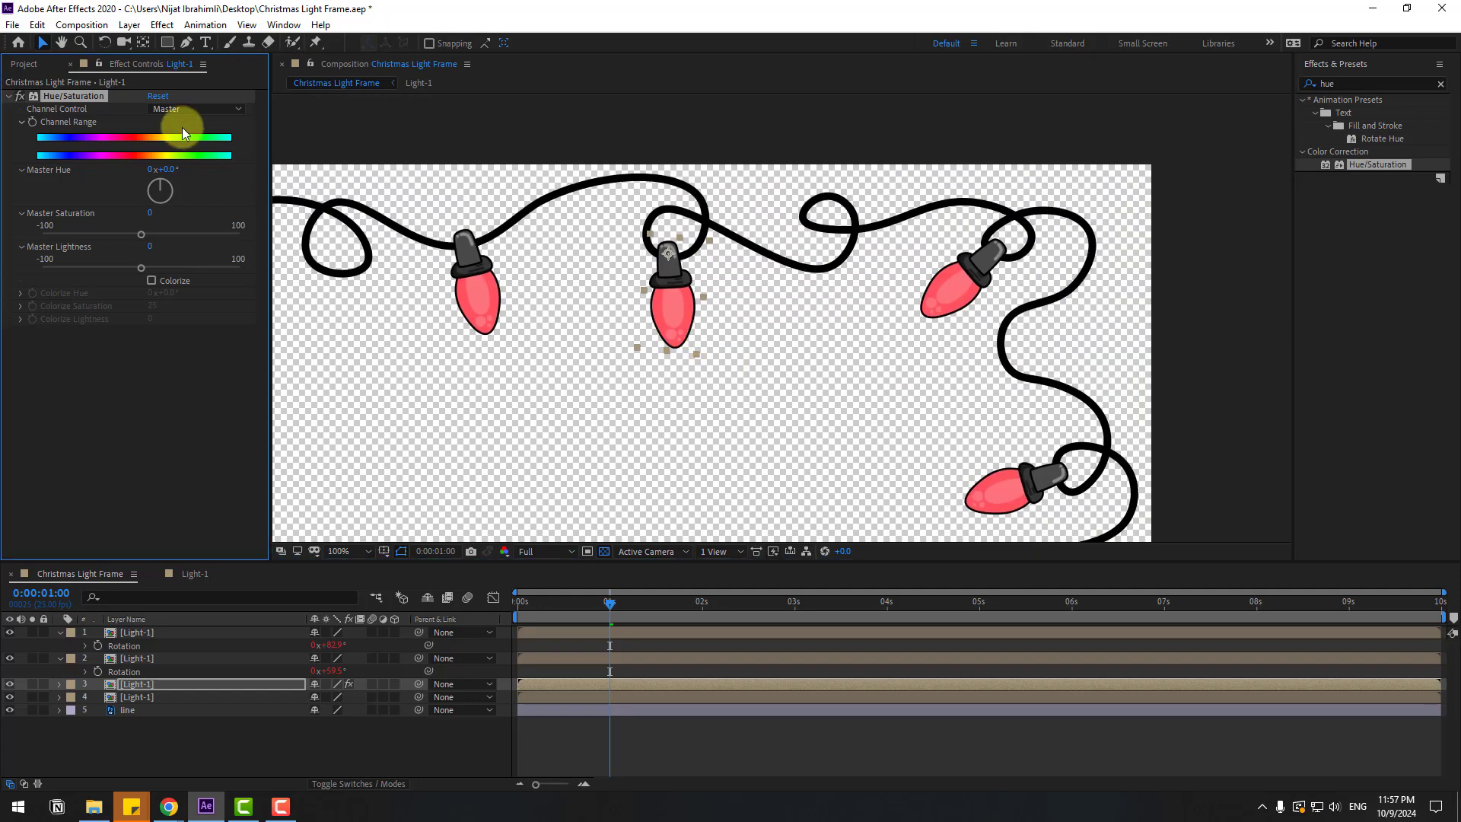
left_click(181, 113)
left_click(182, 142)
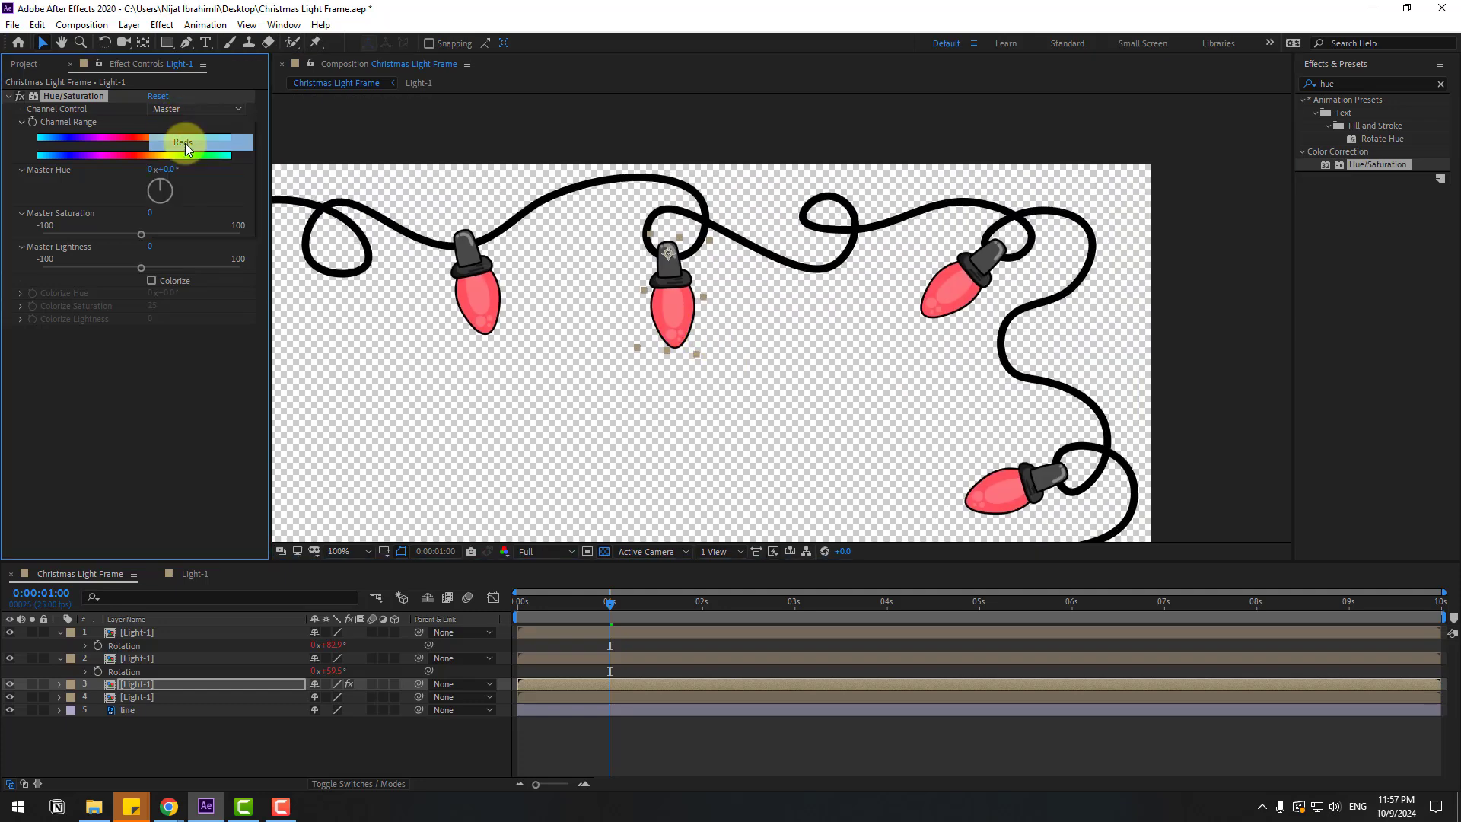
left_click_drag(167, 176, 199, 170)
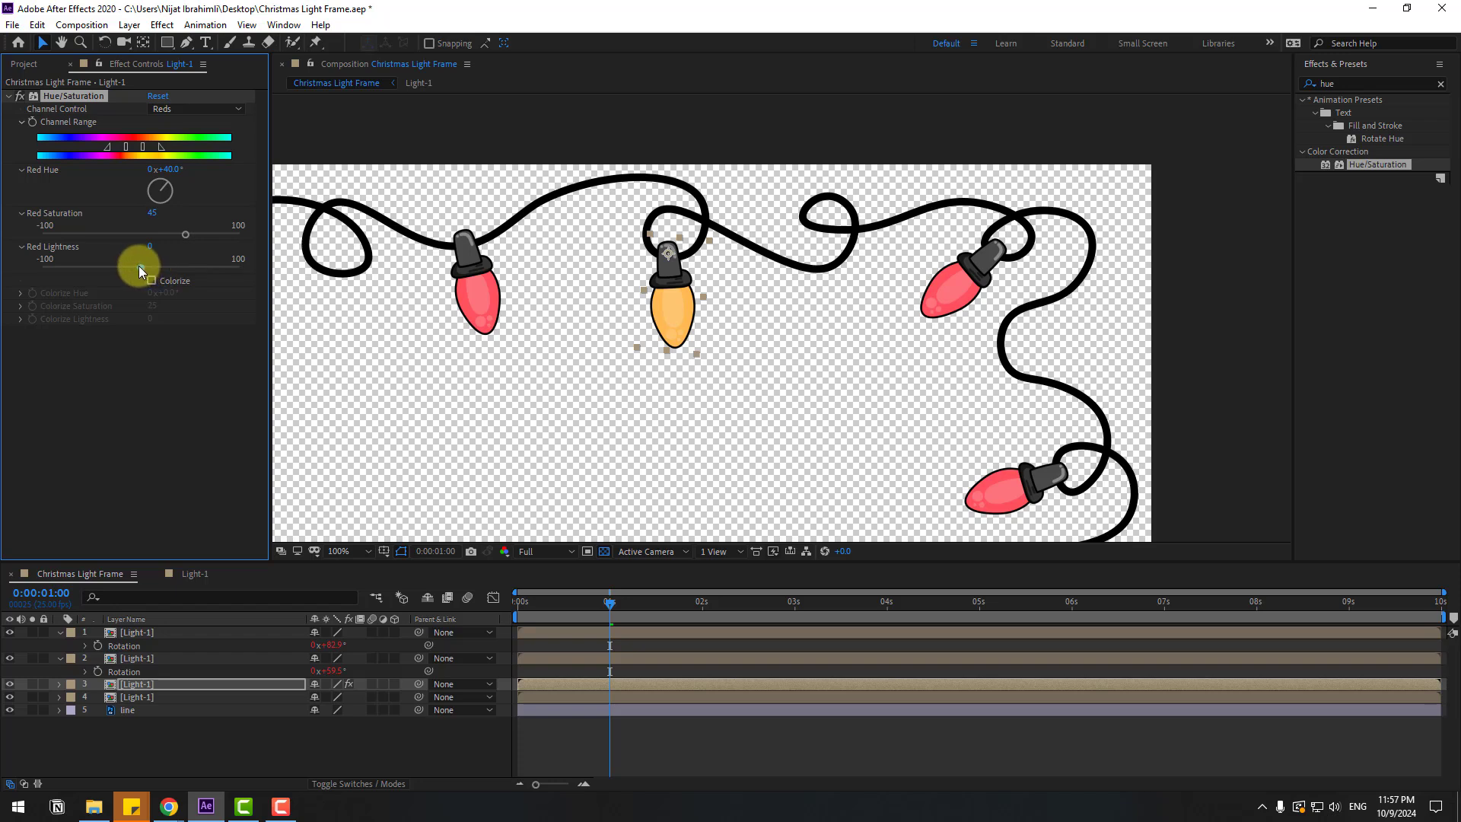
mouse_move(141, 267)
left_mouse_down()
mouse_move(168, 268)
mouse_move(125, 268)
left_mouse_up()
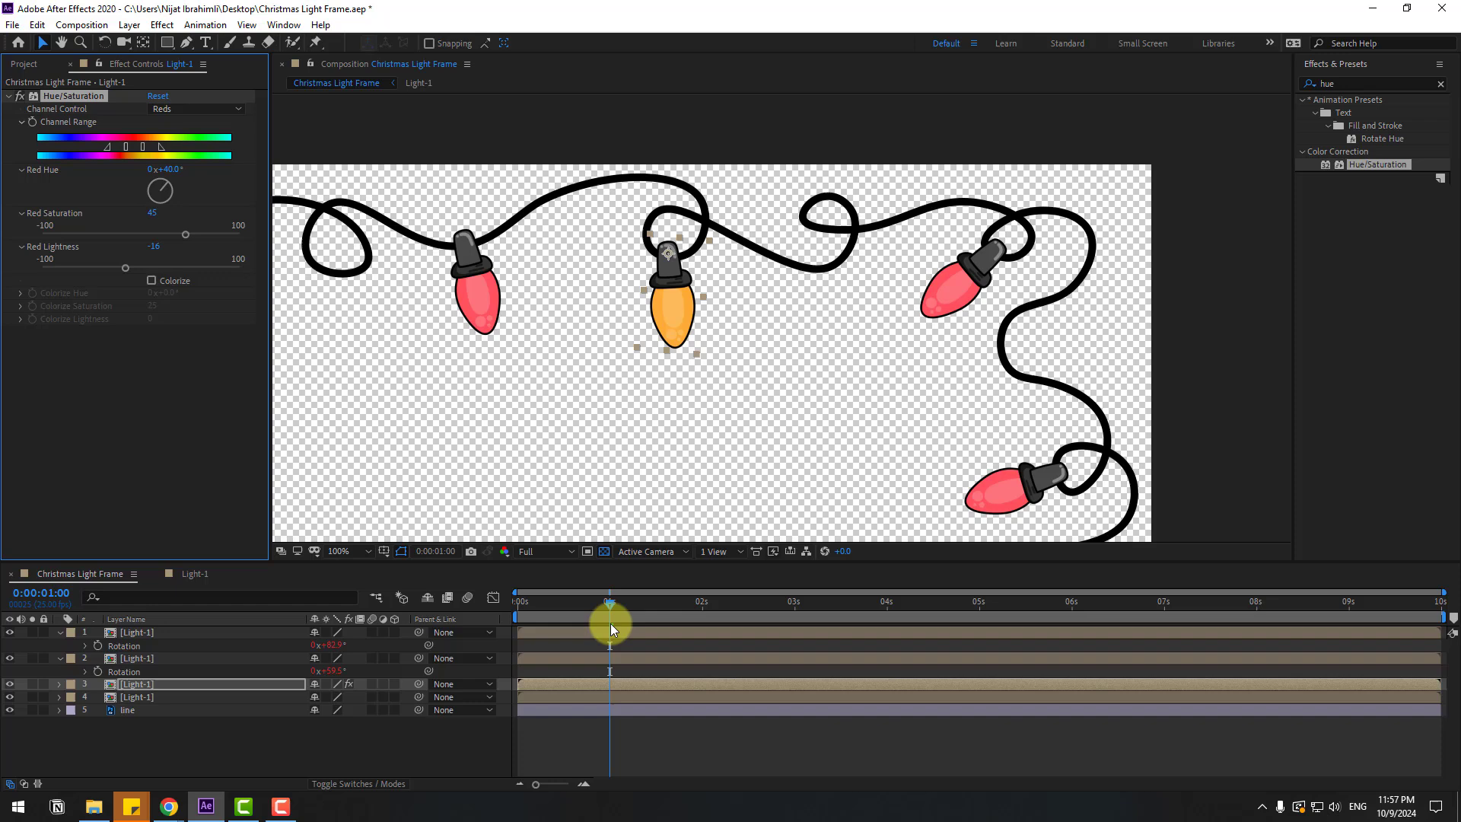
left_click_drag(610, 605, 522, 602)
key("space")
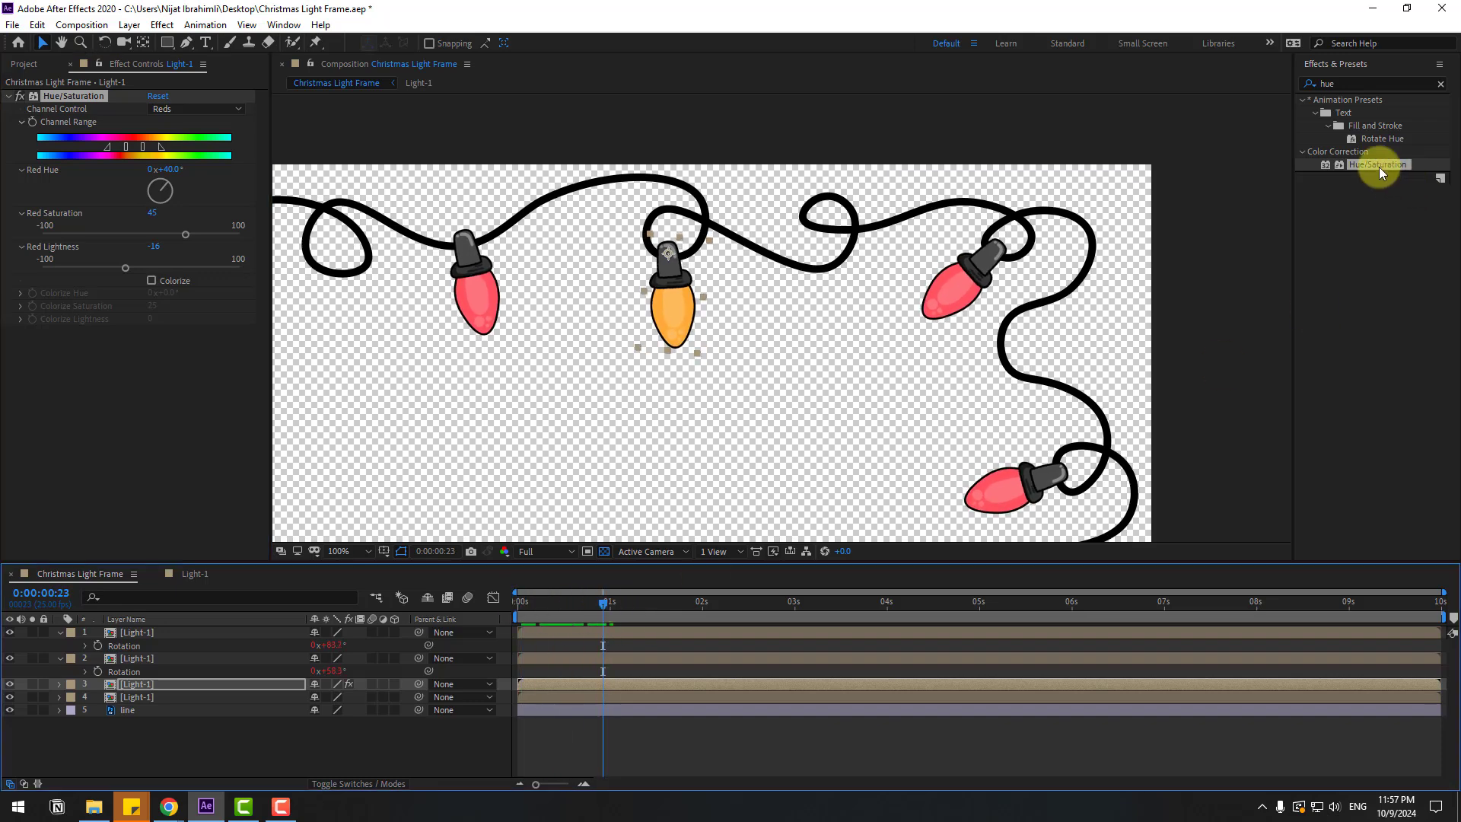
Step: Apply Hue/Saturation to the upper-right bulb with Red Hue 101° and Red Saturation 30
left_click_drag(1377, 165, 969, 252)
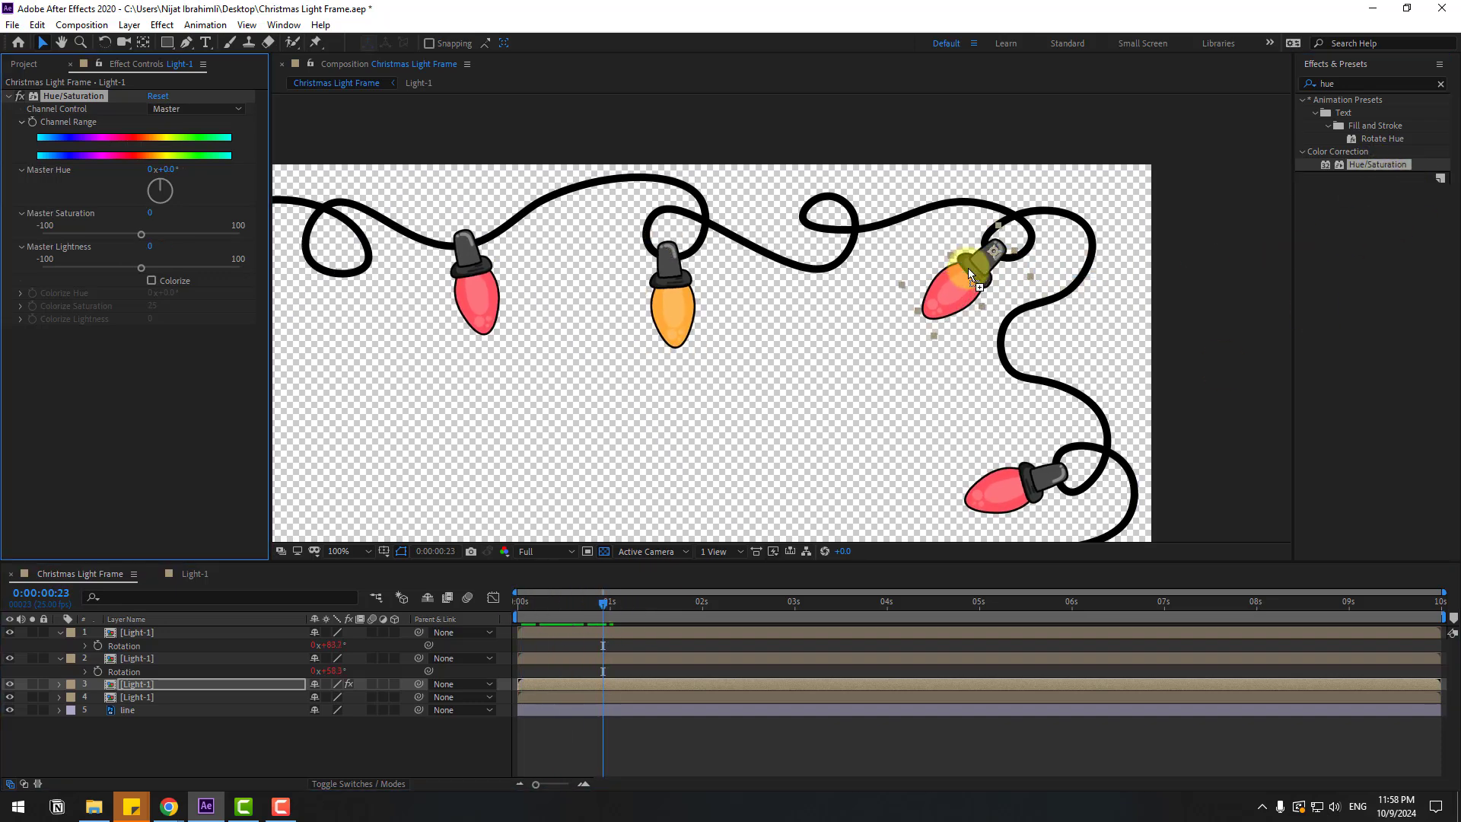
left_click(191, 109)
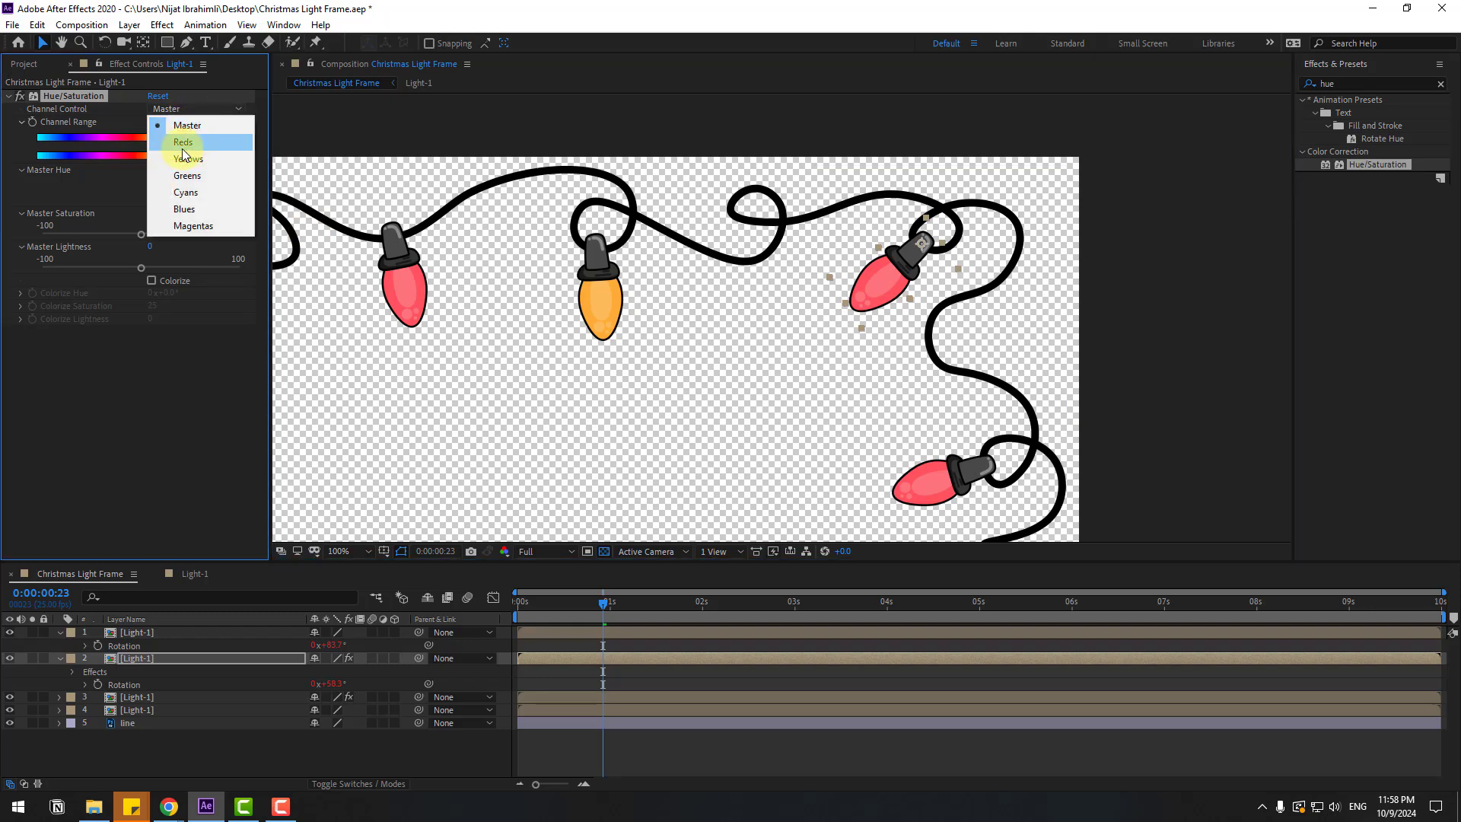
left_click(182, 136)
left_click_drag(164, 181, 238, 169)
left_click(158, 230)
left_click_drag(158, 231, 221, 244)
left_click_drag(603, 601, 515, 620)
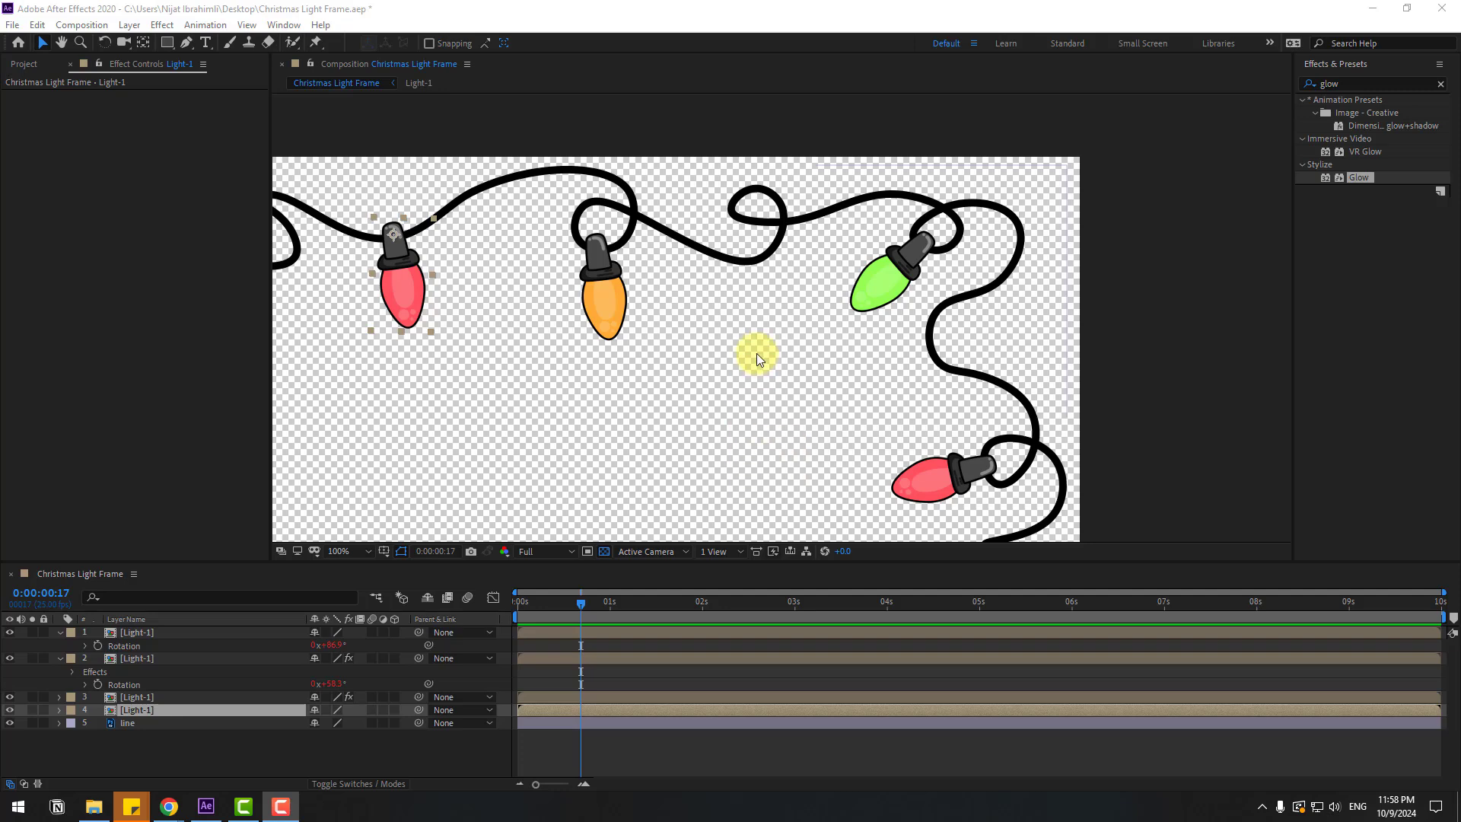
Step: Fit the composition in view, then place and tilt duplicated bulbs around the whole string
left_click(343, 552)
left_click(386, 295)
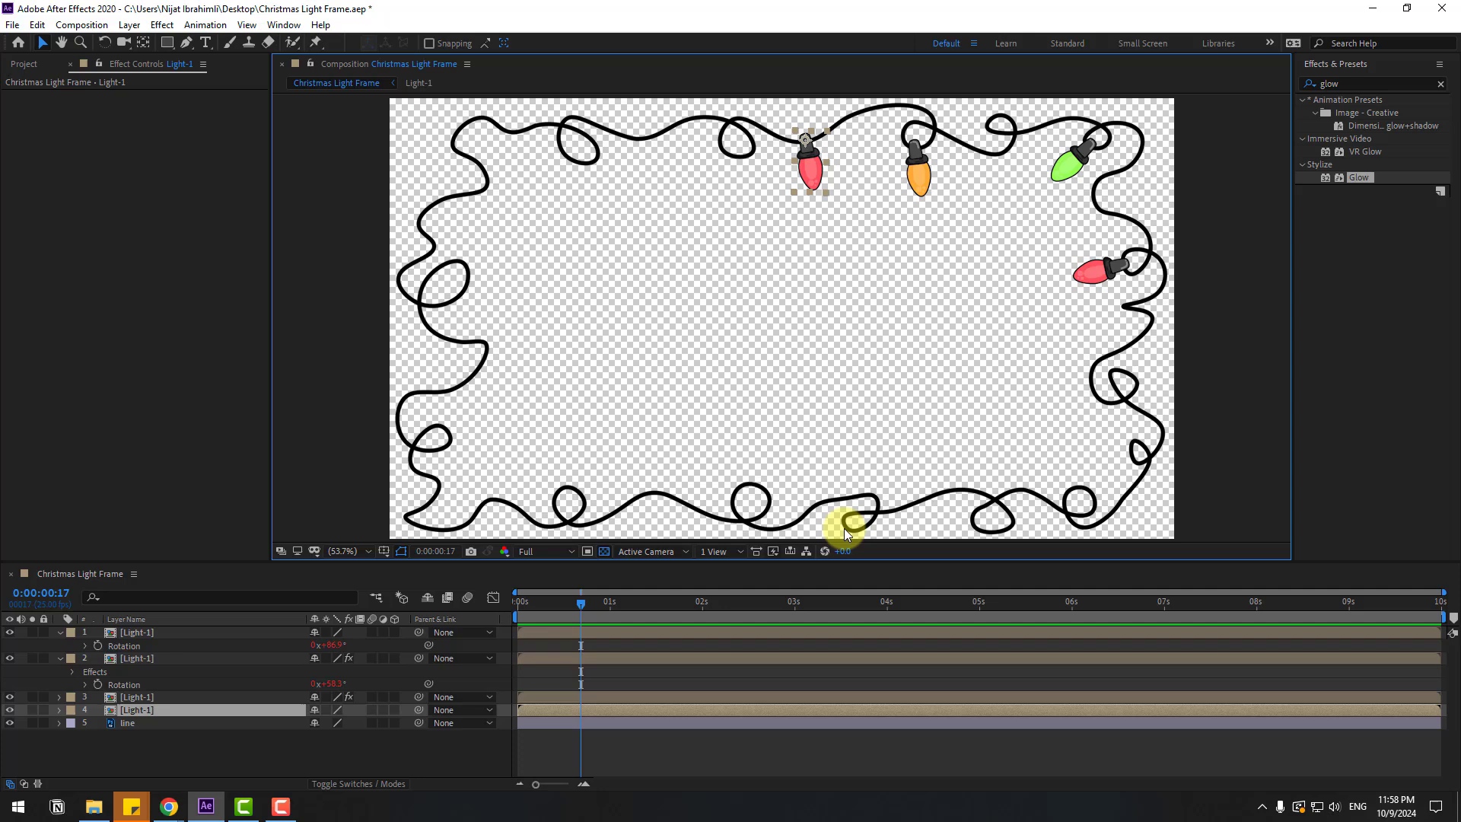
left_click_drag(338, 671, 472, 443)
left_click(105, 42)
left_click_drag(669, 473, 1130, 384)
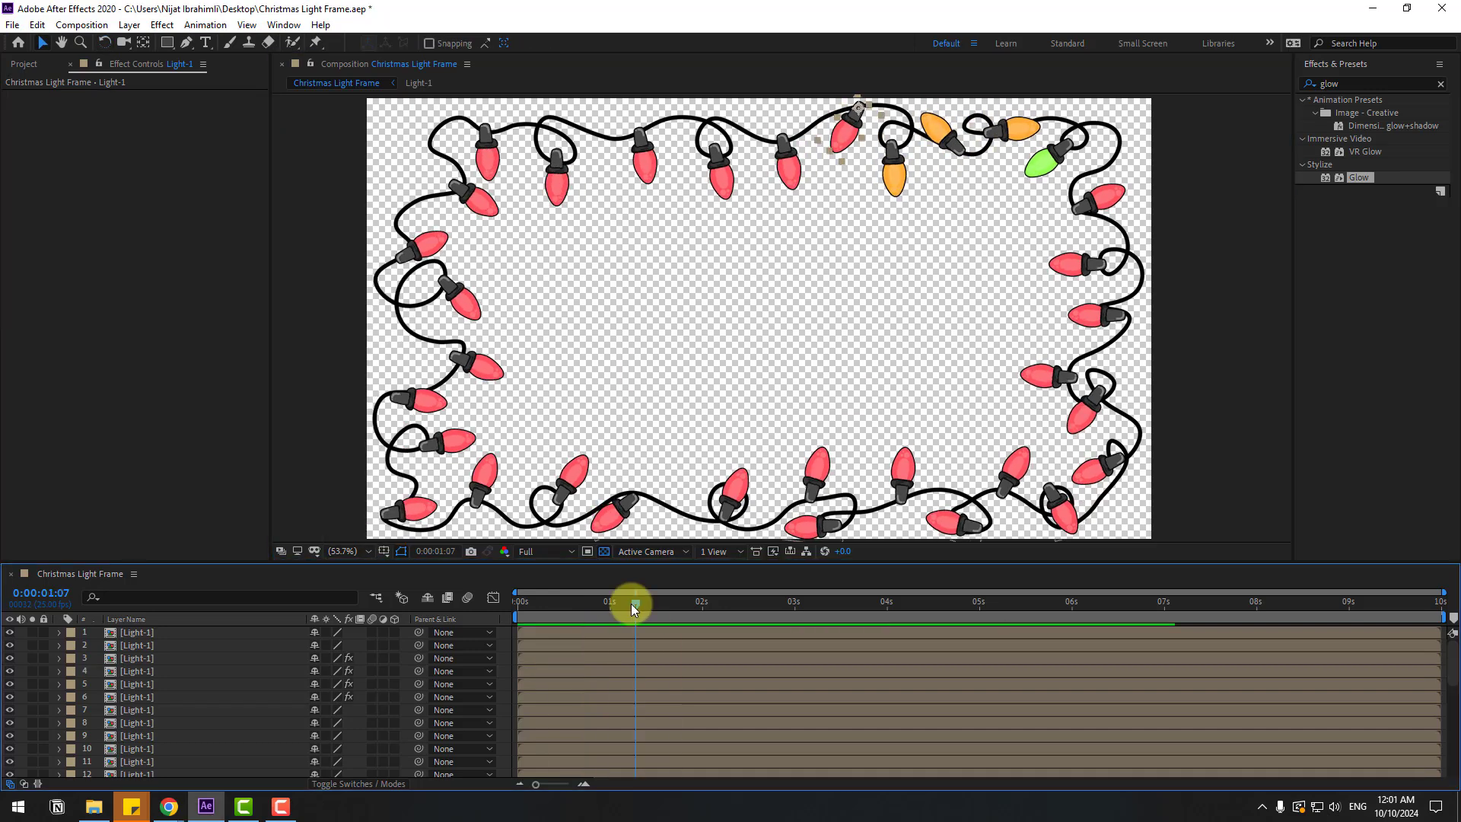
left_click_drag(629, 604, 495, 611)
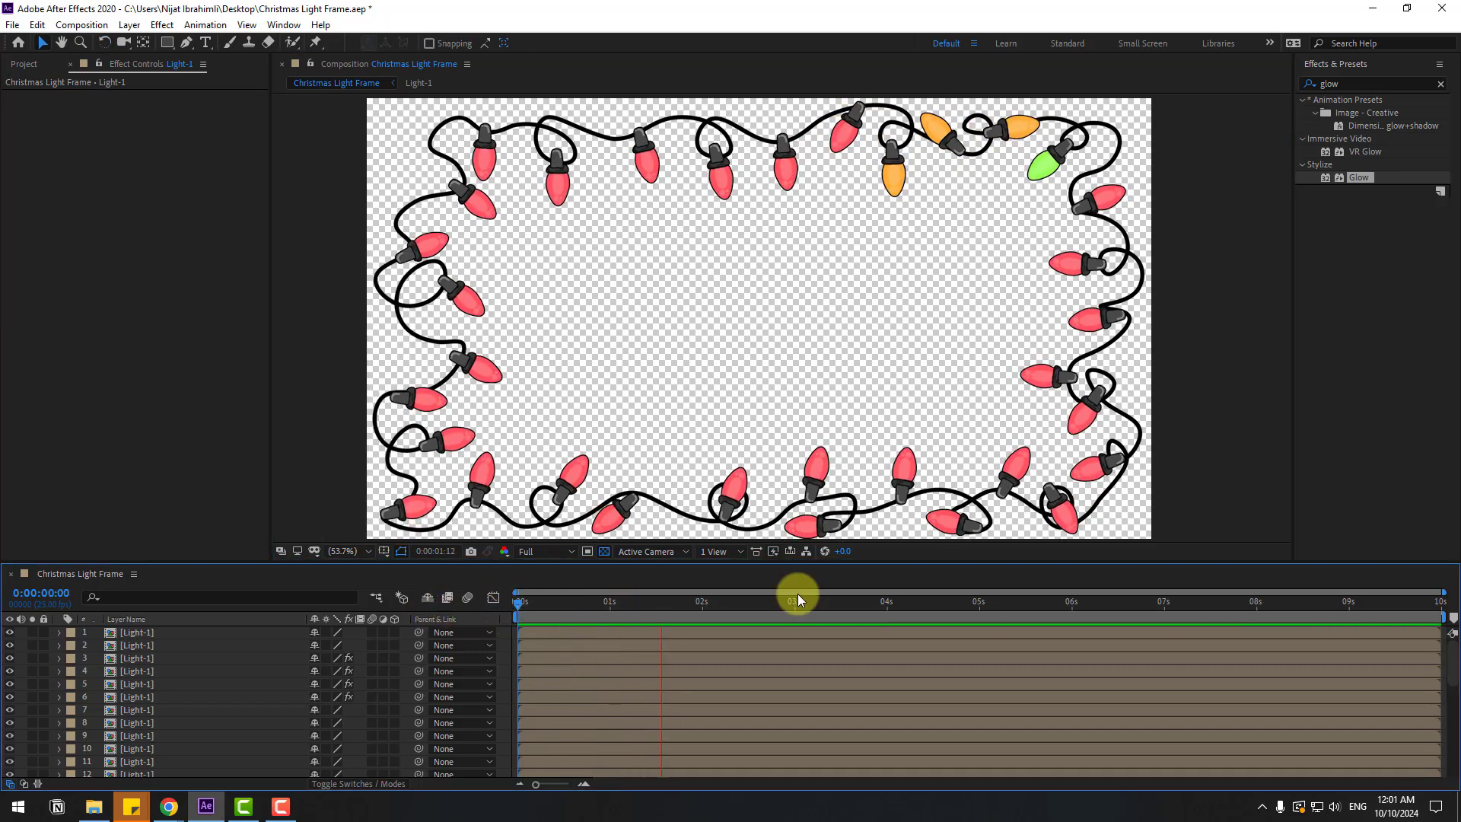
Step: Copy the green bulb's Hue/Saturation effect and paste it onto three right-edge red bulbs
left_click(739, 604)
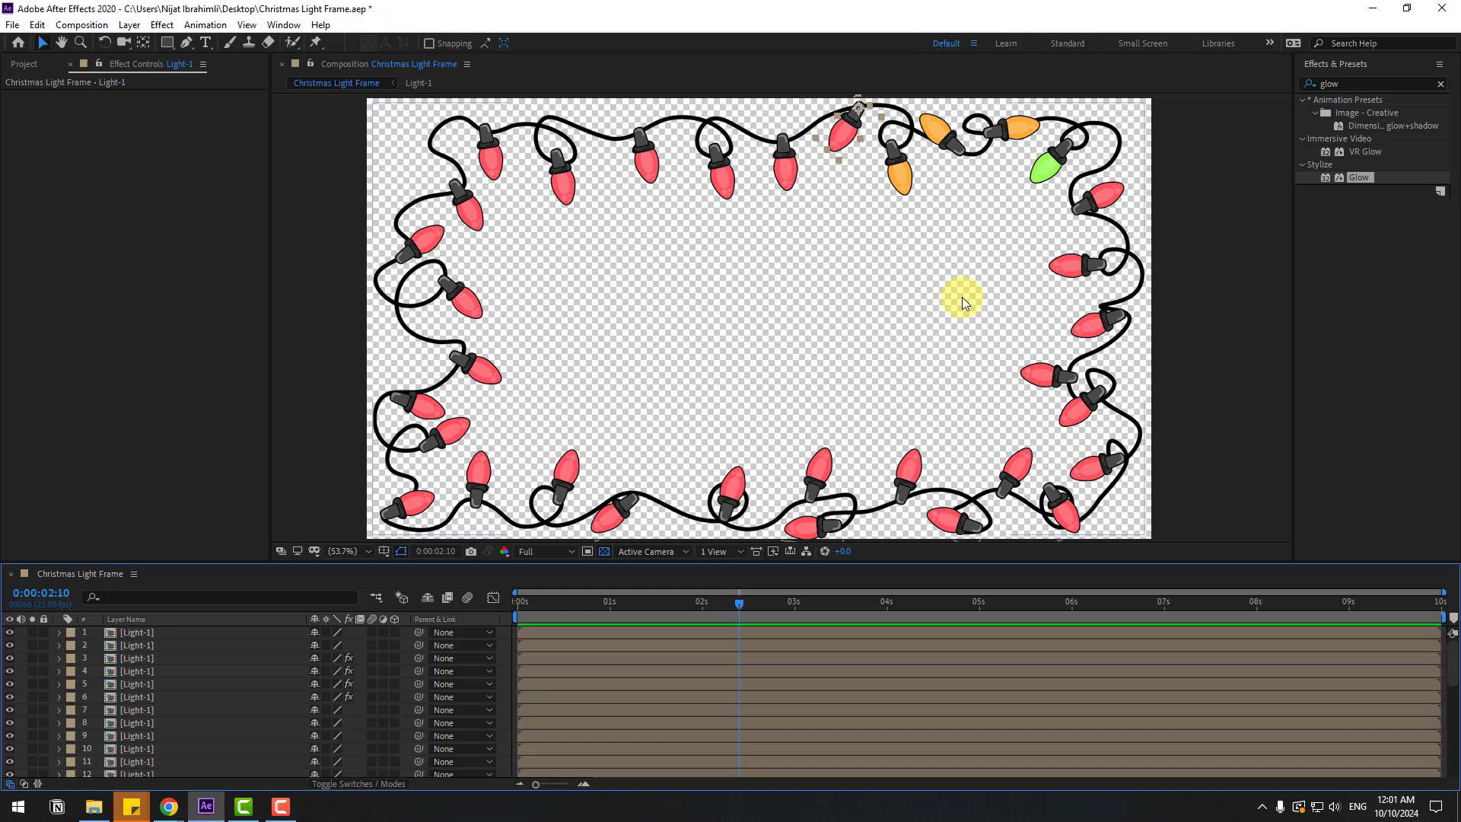
left_click(1046, 173)
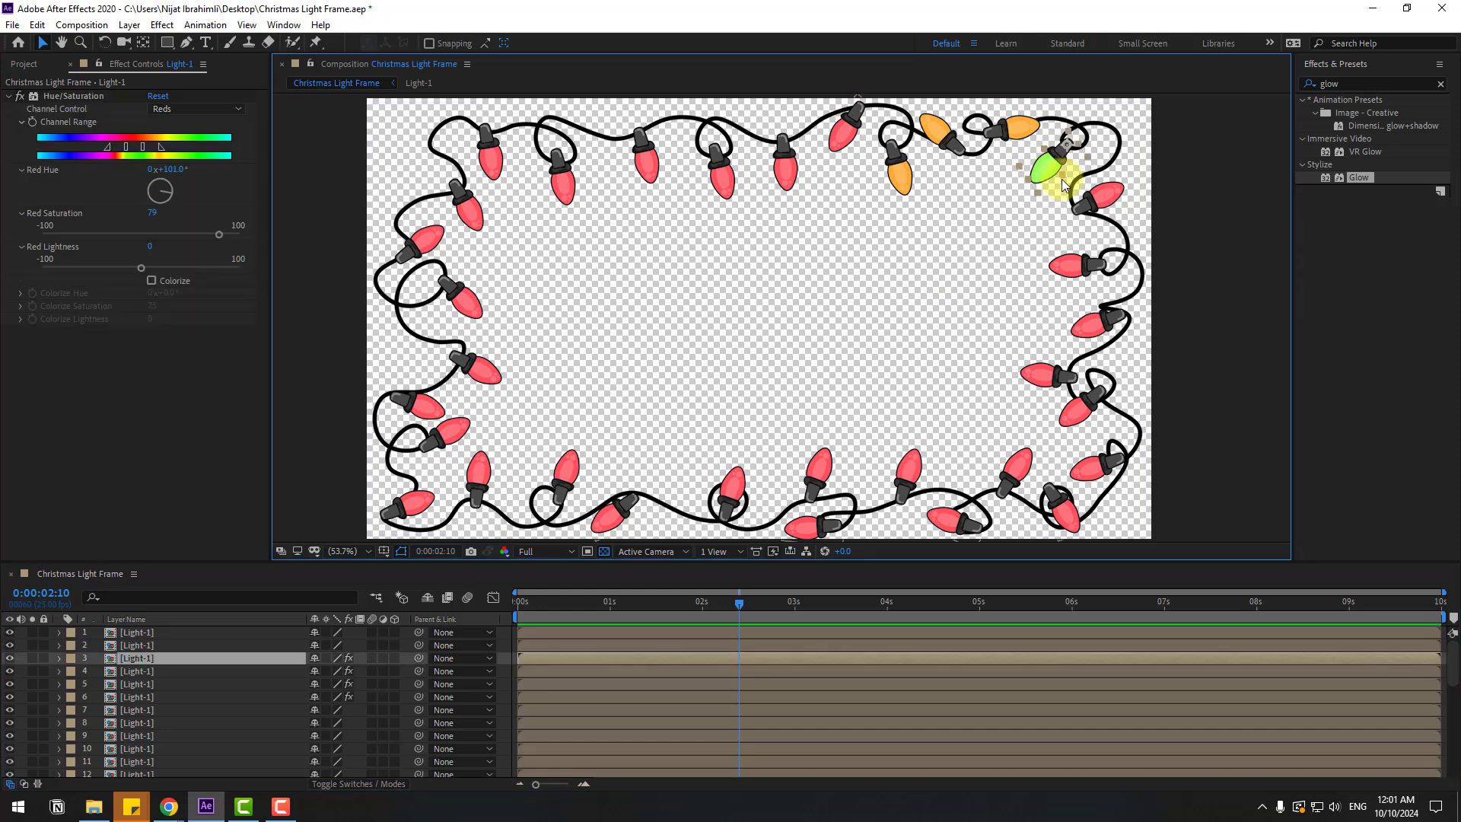
left_click(73, 96)
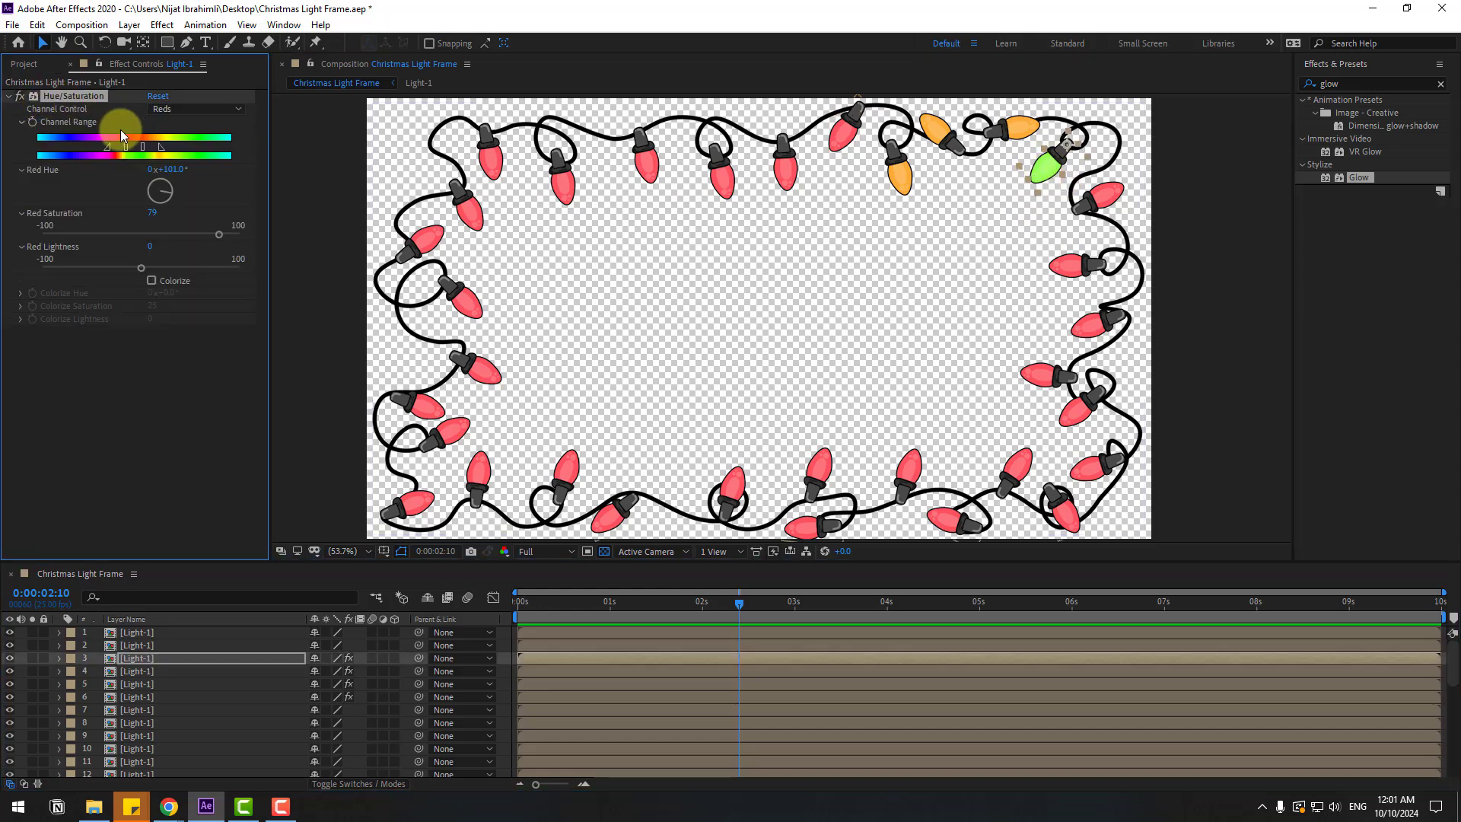
left_click(1060, 266)
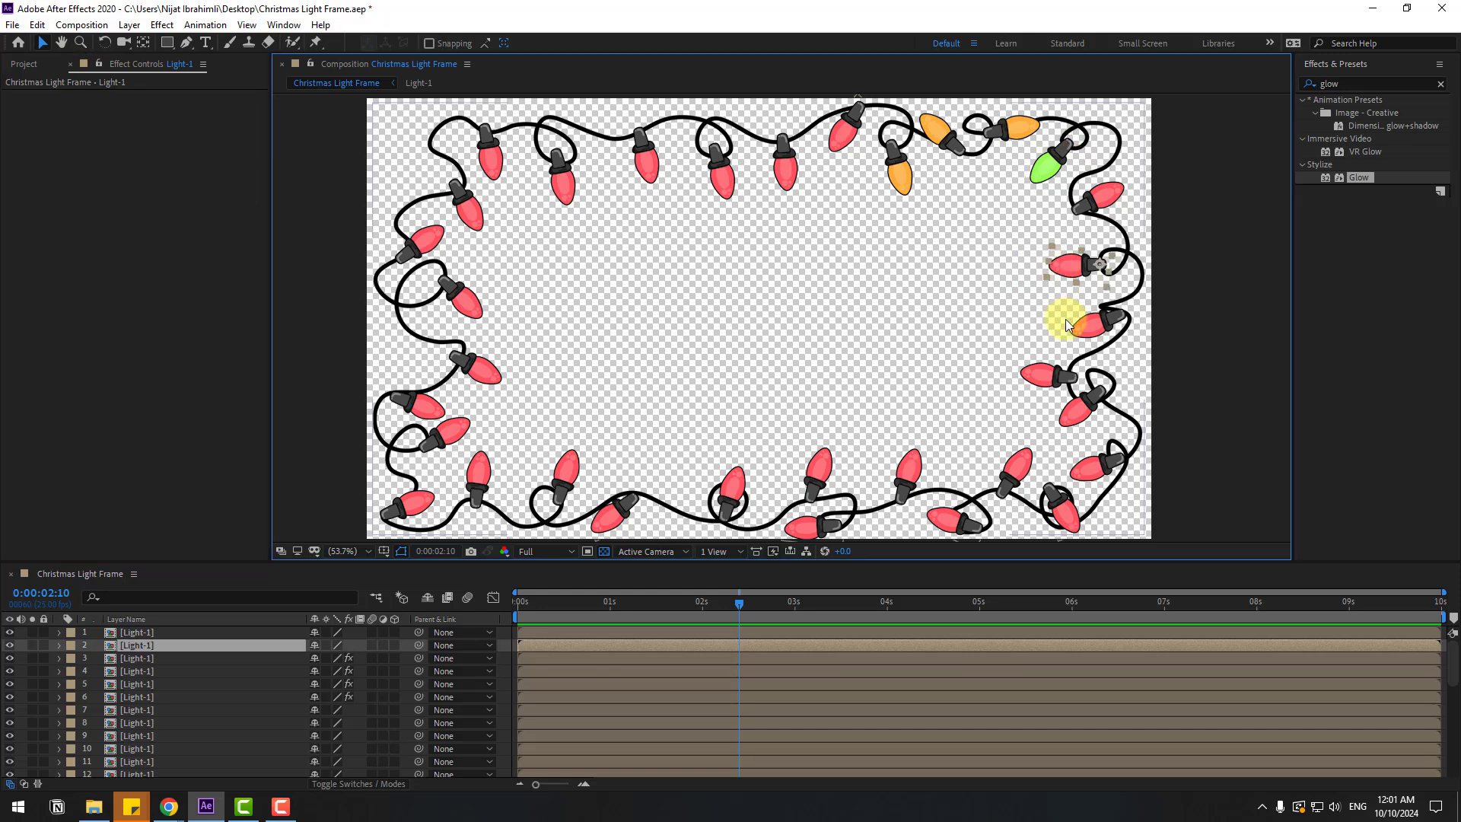
left_click(1041, 379, "shift")
left_click(1091, 474, "shift")
key("ctrl+v")
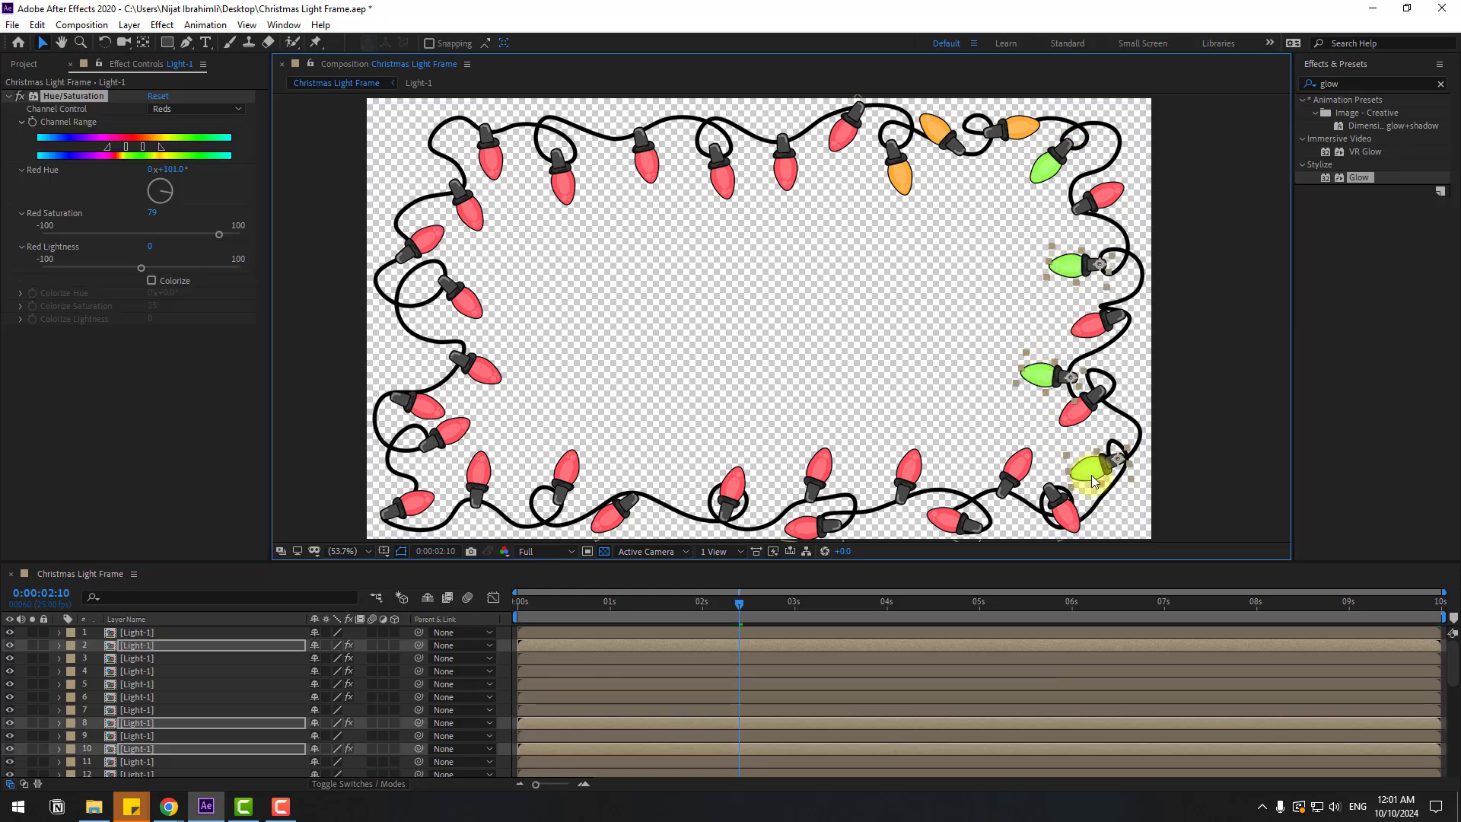
Step: Paste the green colouring onto four more bulbs along the bottom and left, then select the top-centre bulb
left_click(965, 522)
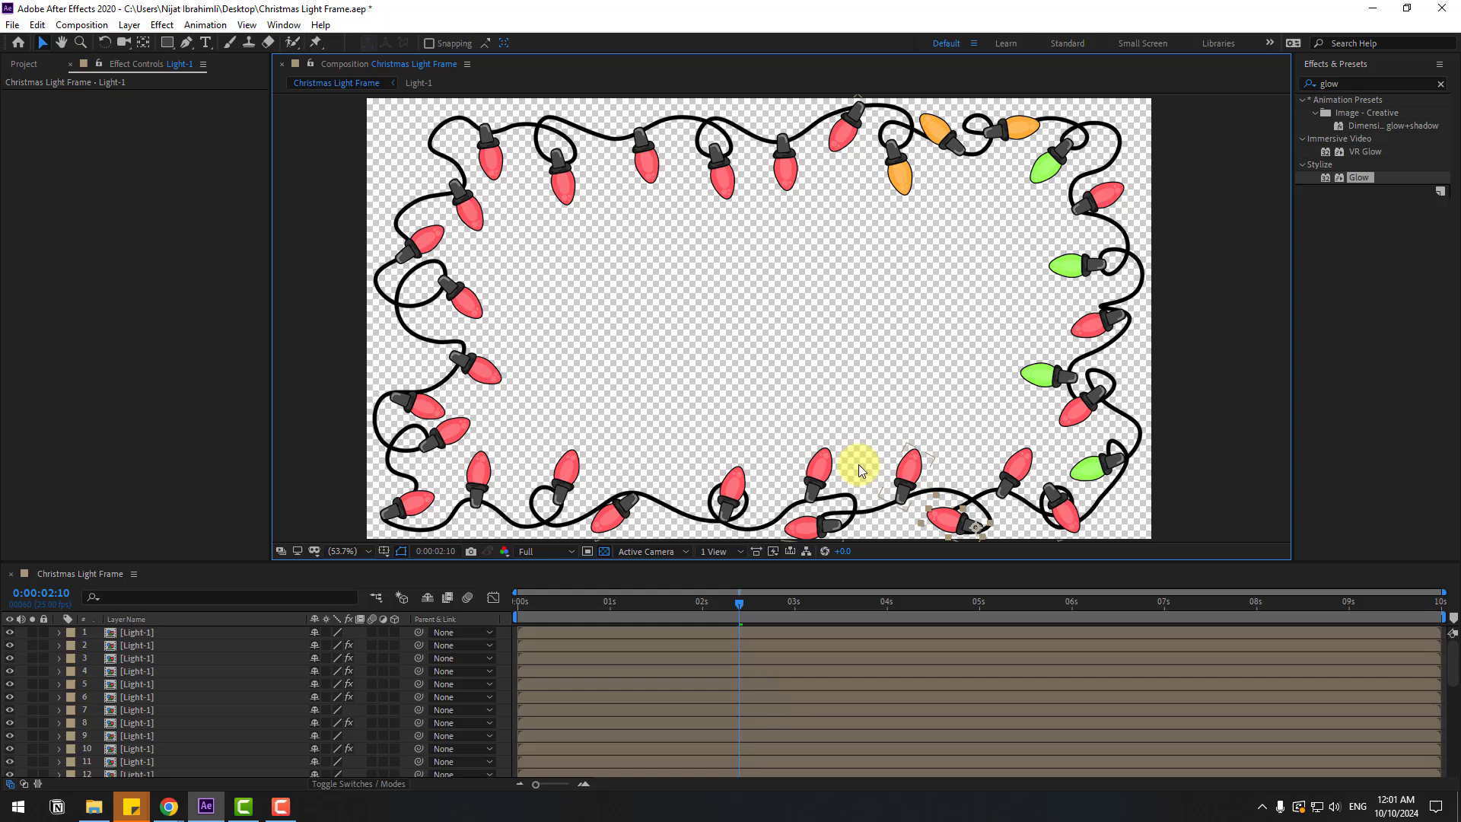
left_click(594, 514)
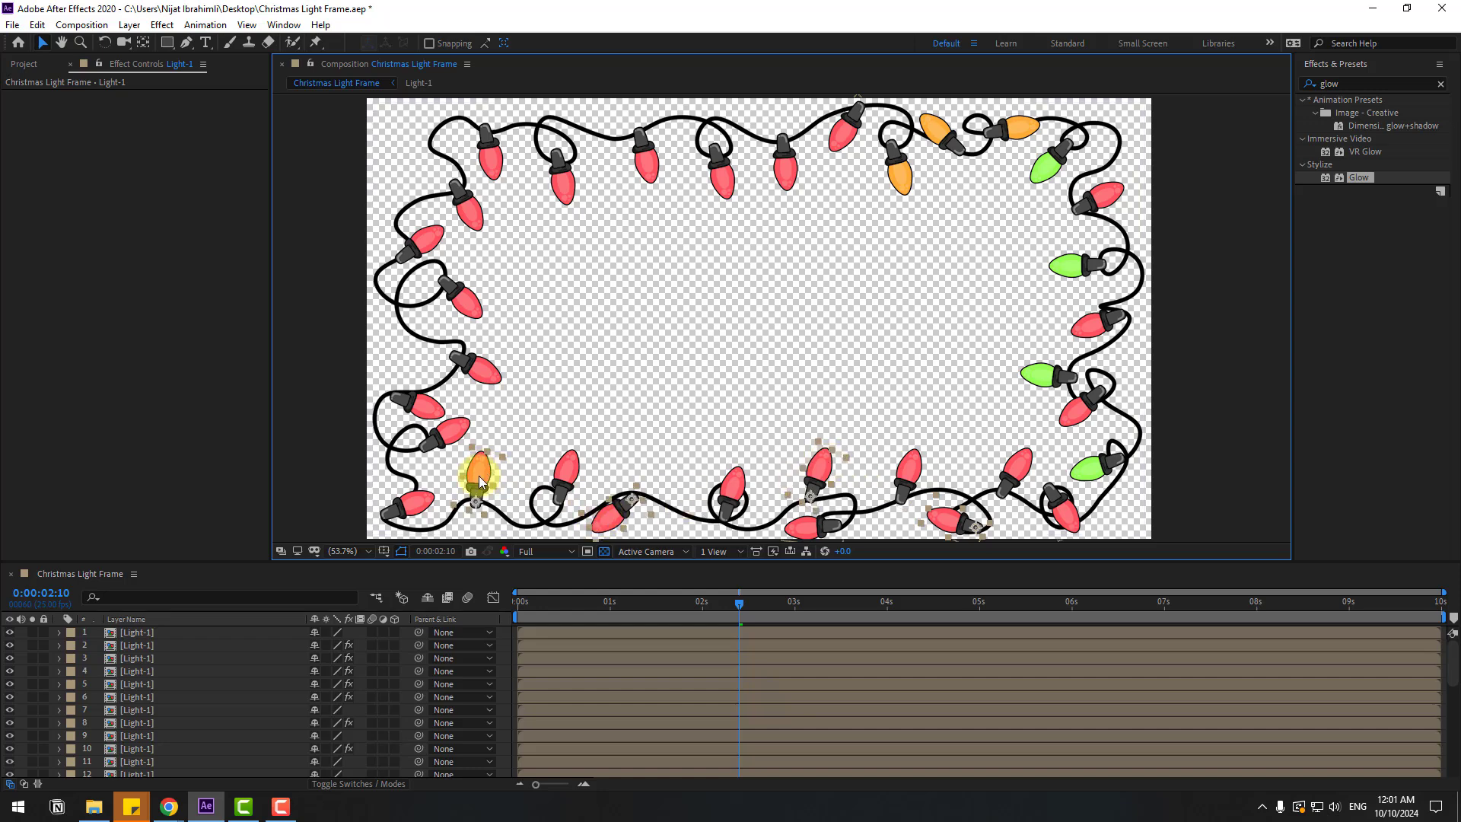
left_click(472, 362, "shift")
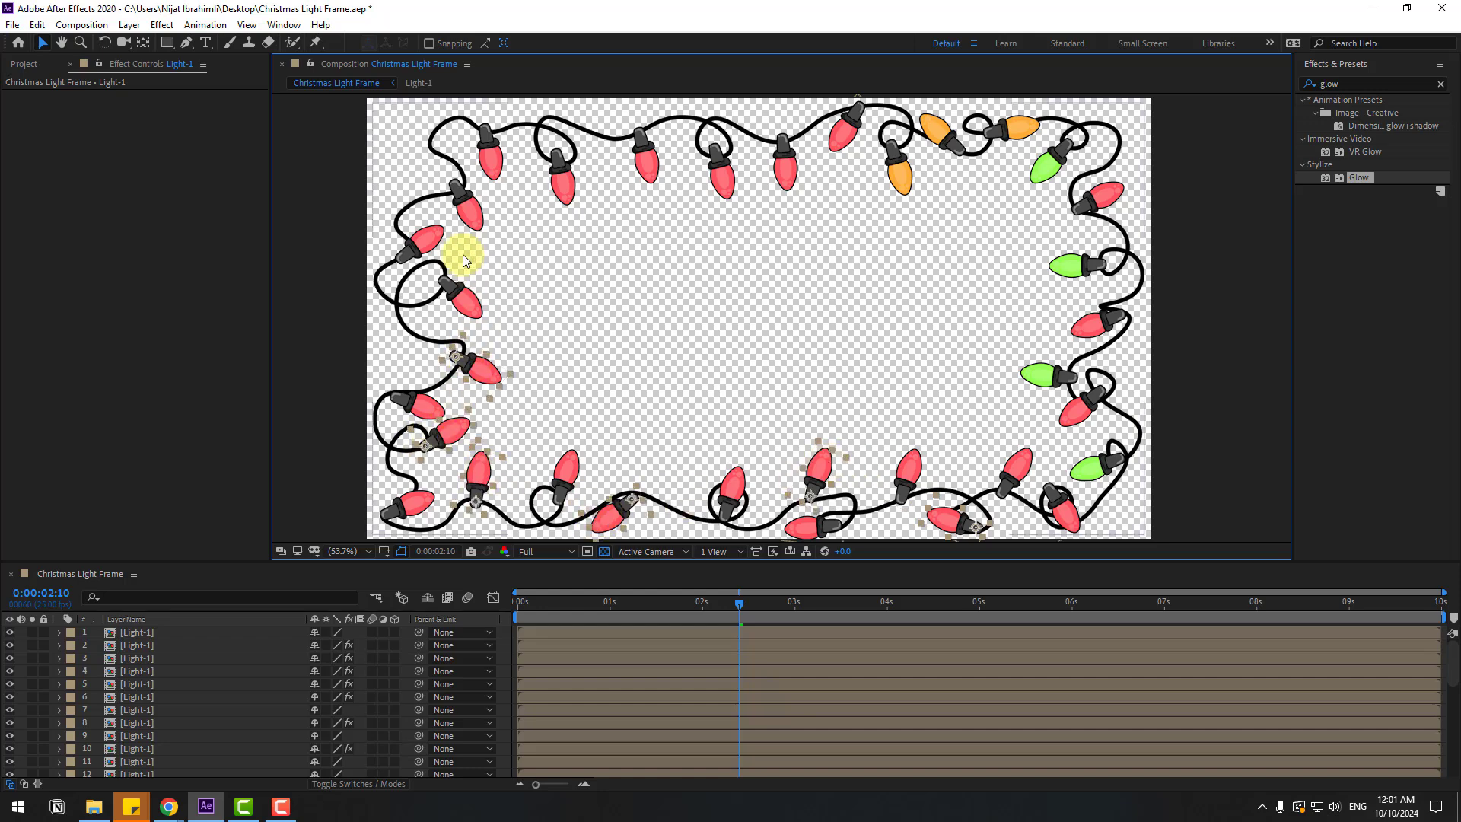
left_click(442, 241, "shift")
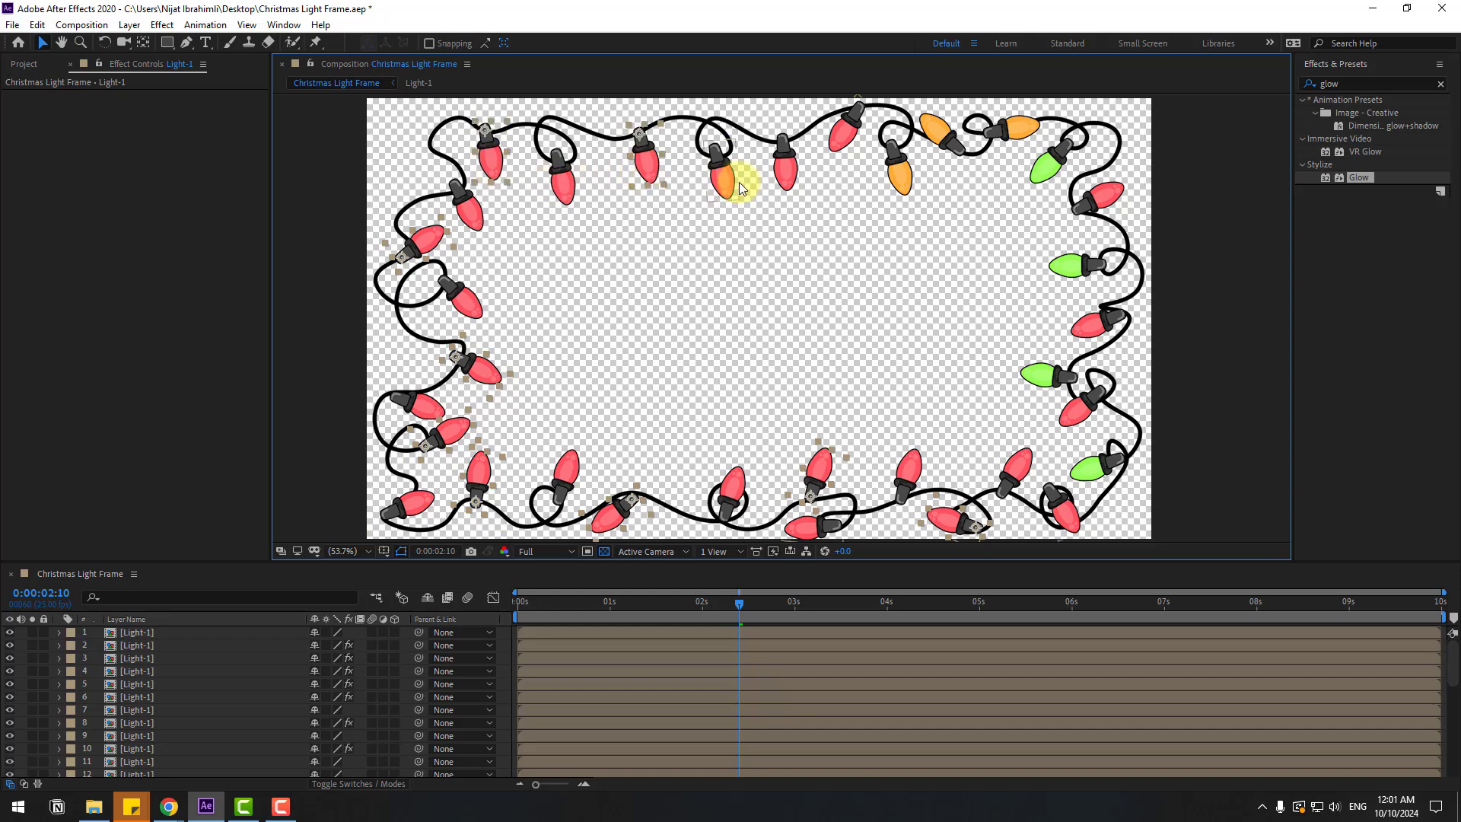
key("ctrl+v")
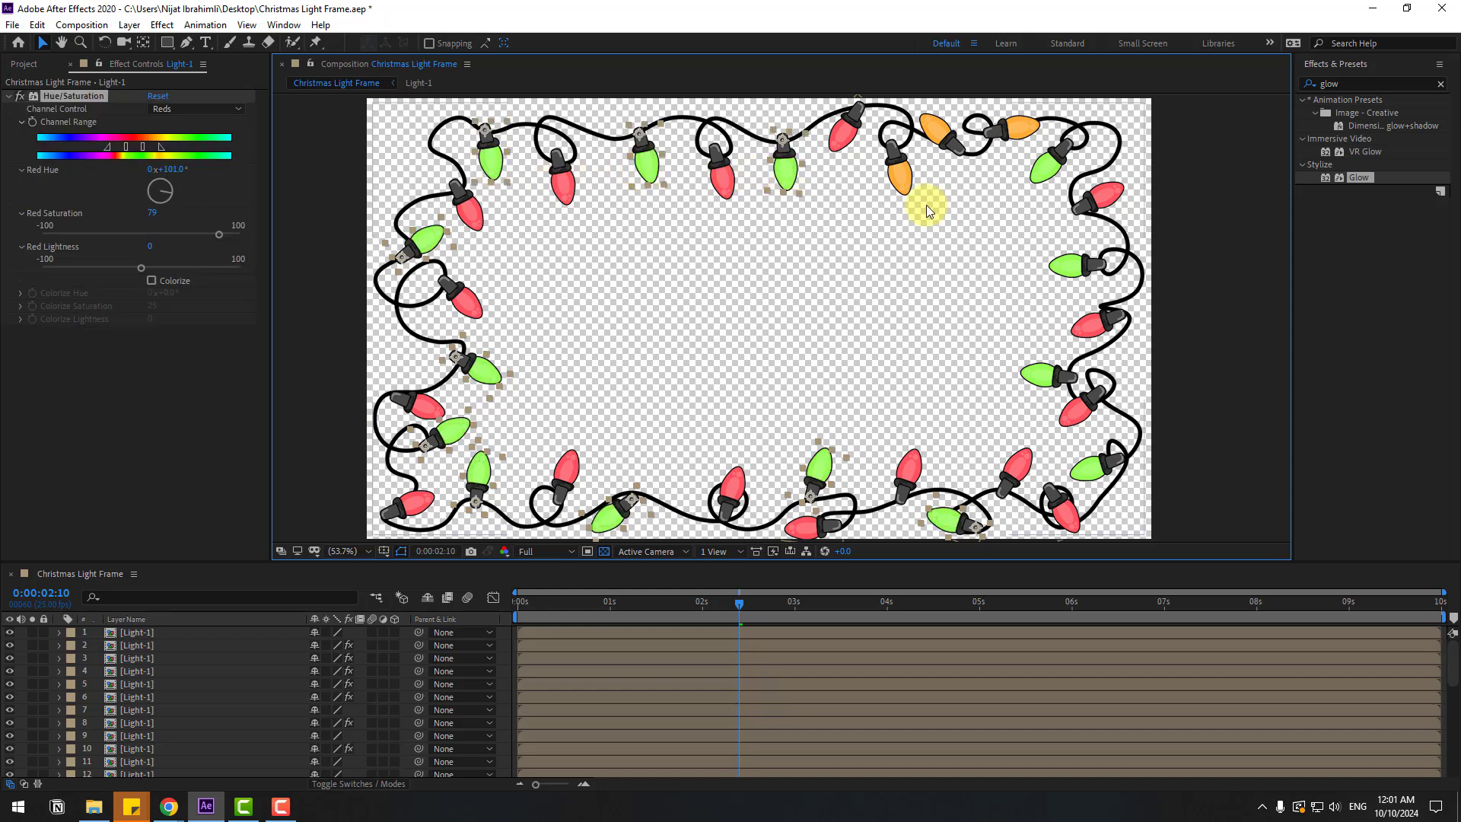
left_click(720, 182)
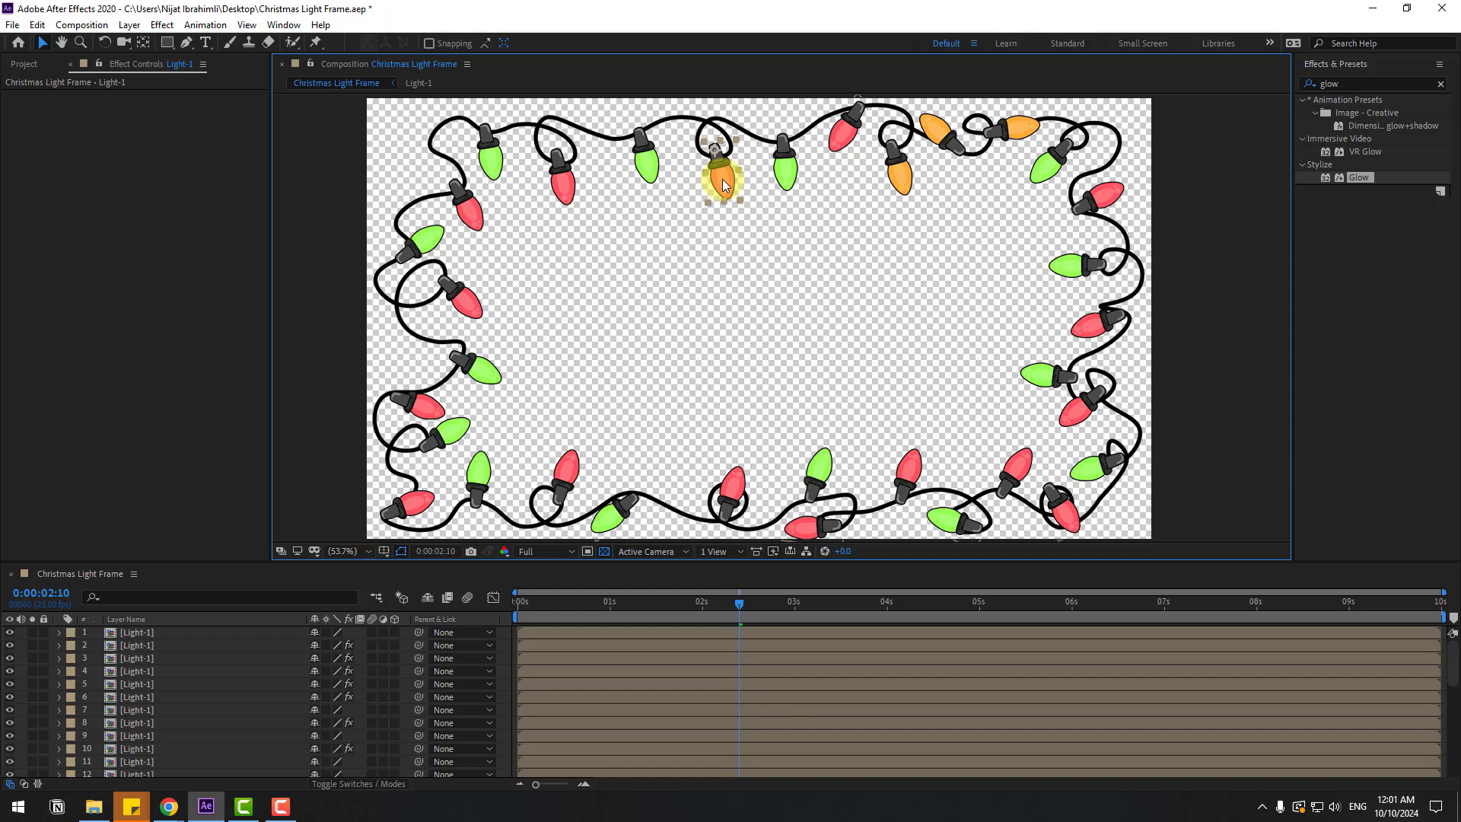
Step: Apply Hue/Saturation to the top-centre bulb, shifting the Reds channel hue to 213°
left_click(1356, 83)
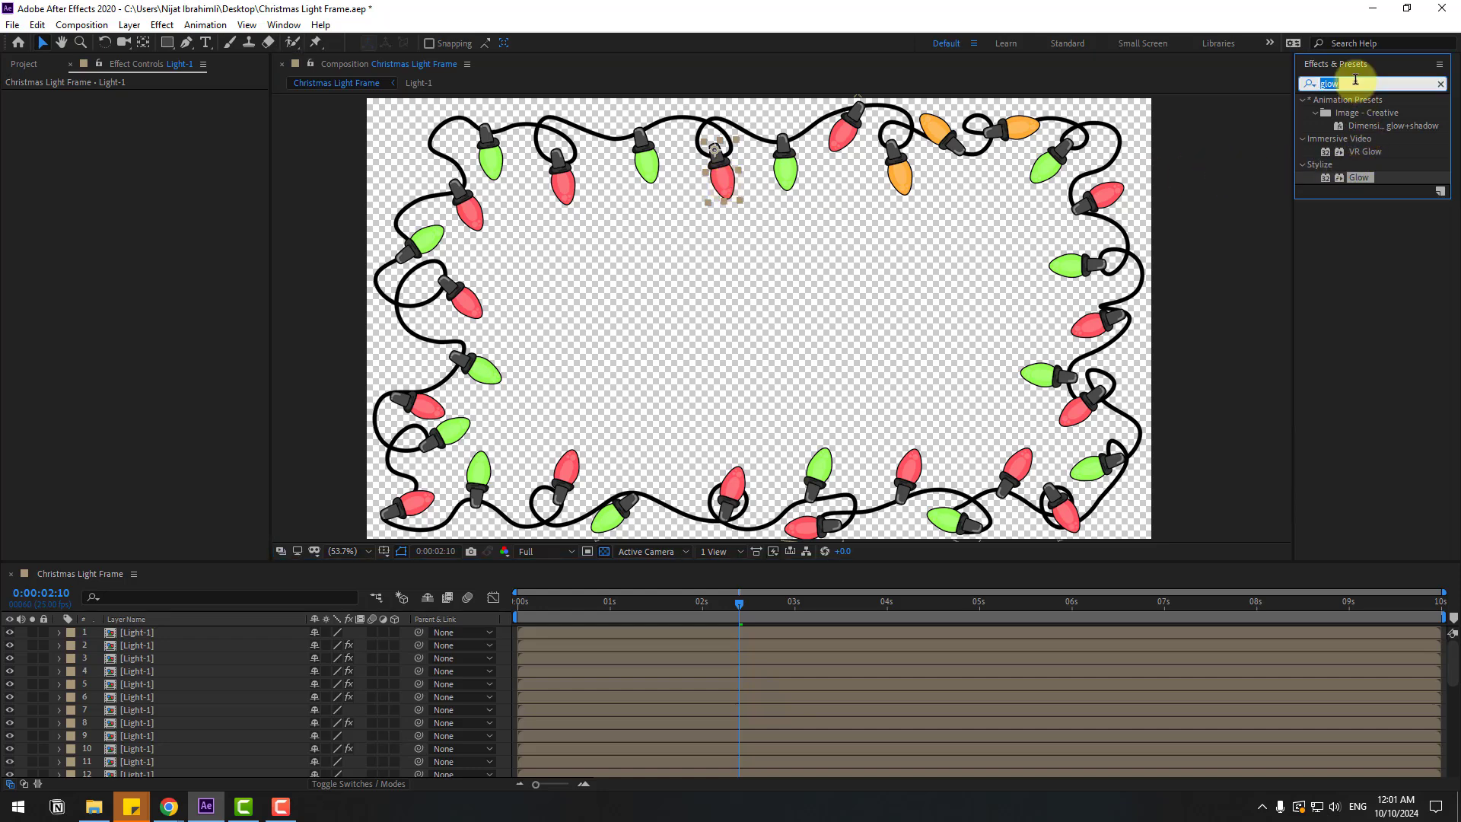
type("hue")
left_click_drag(1357, 163, 723, 169)
left_click(179, 108)
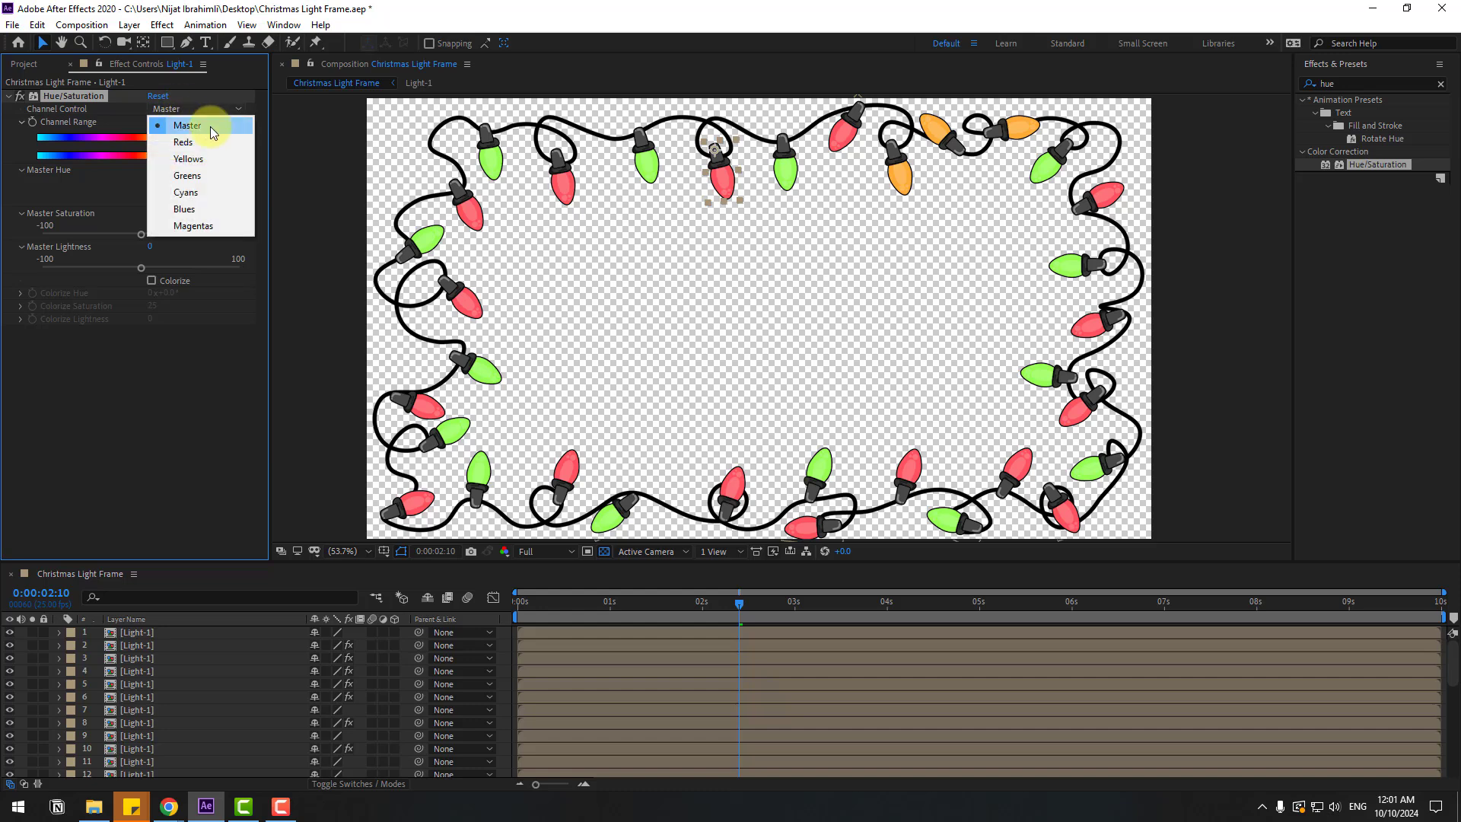
left_click(183, 143)
left_click_drag(173, 183, 324, 166)
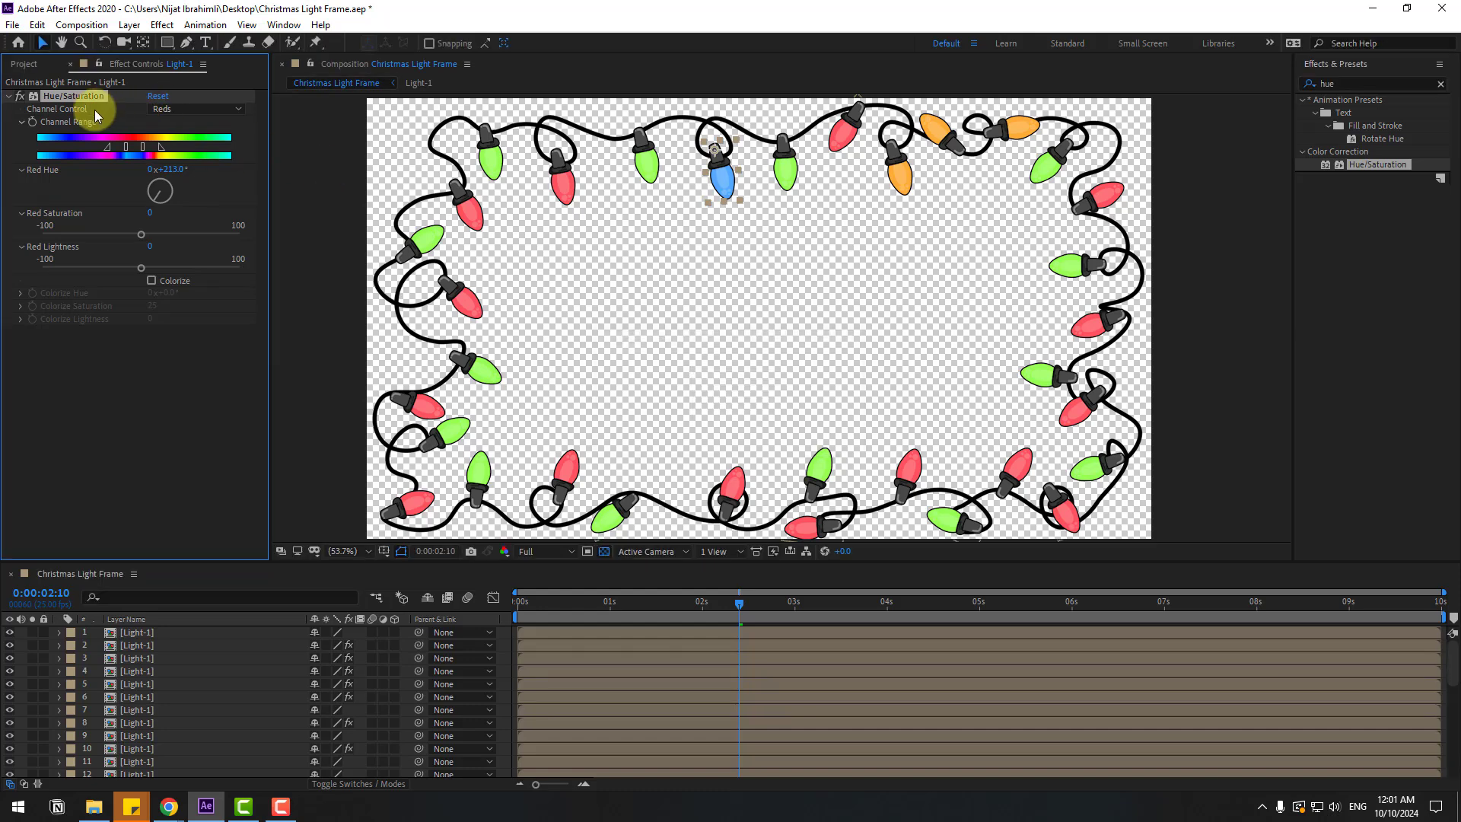
Step: Paste the blue hue adjustment onto red bulbs at upper left, lower left and along the bottom
left_click(466, 204)
key("ctrl+v")
left_click(415, 400)
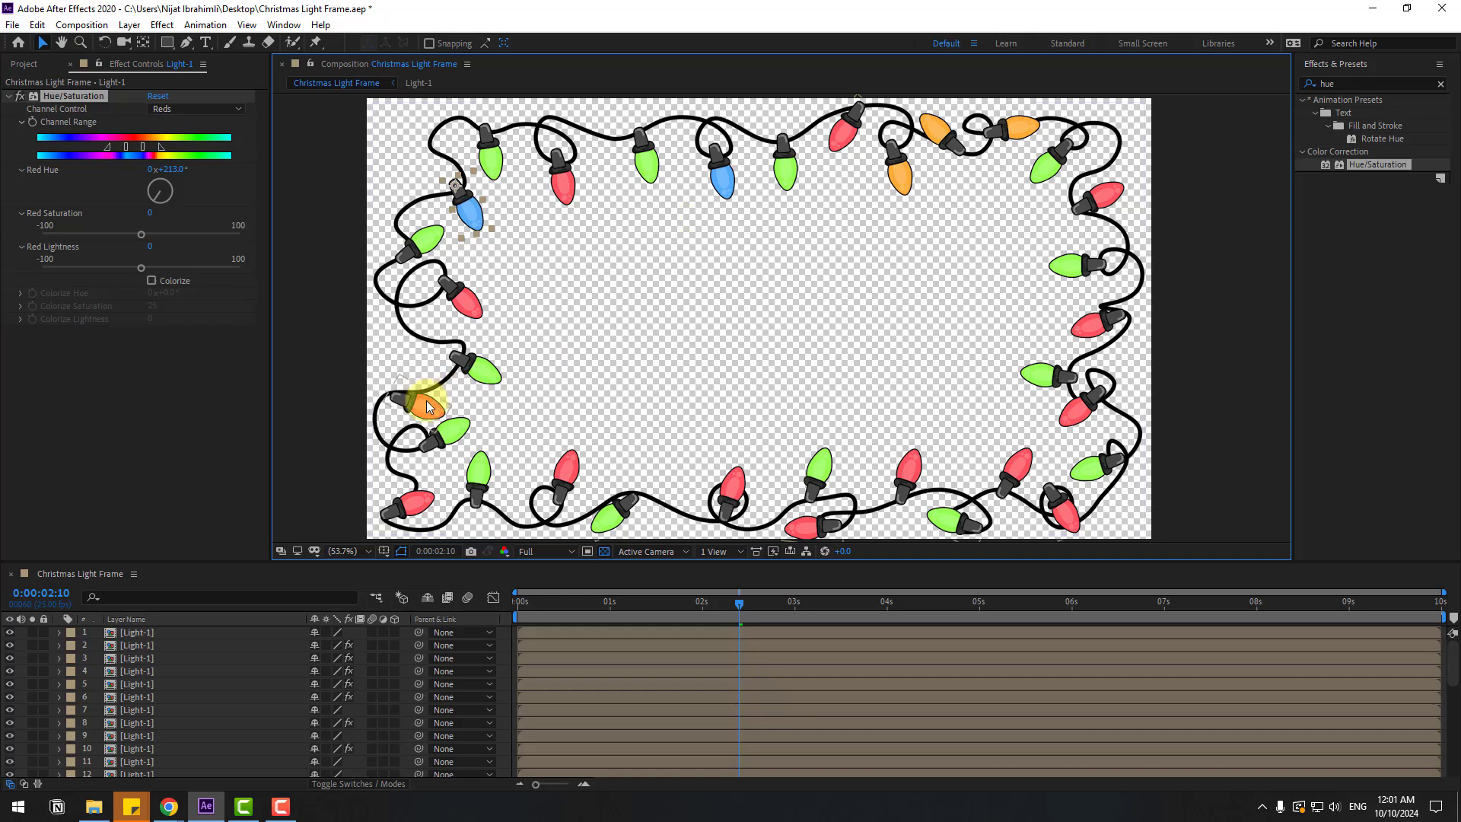
key("ctrl+v")
left_click(565, 468)
key("ctrl+v")
left_click(740, 482)
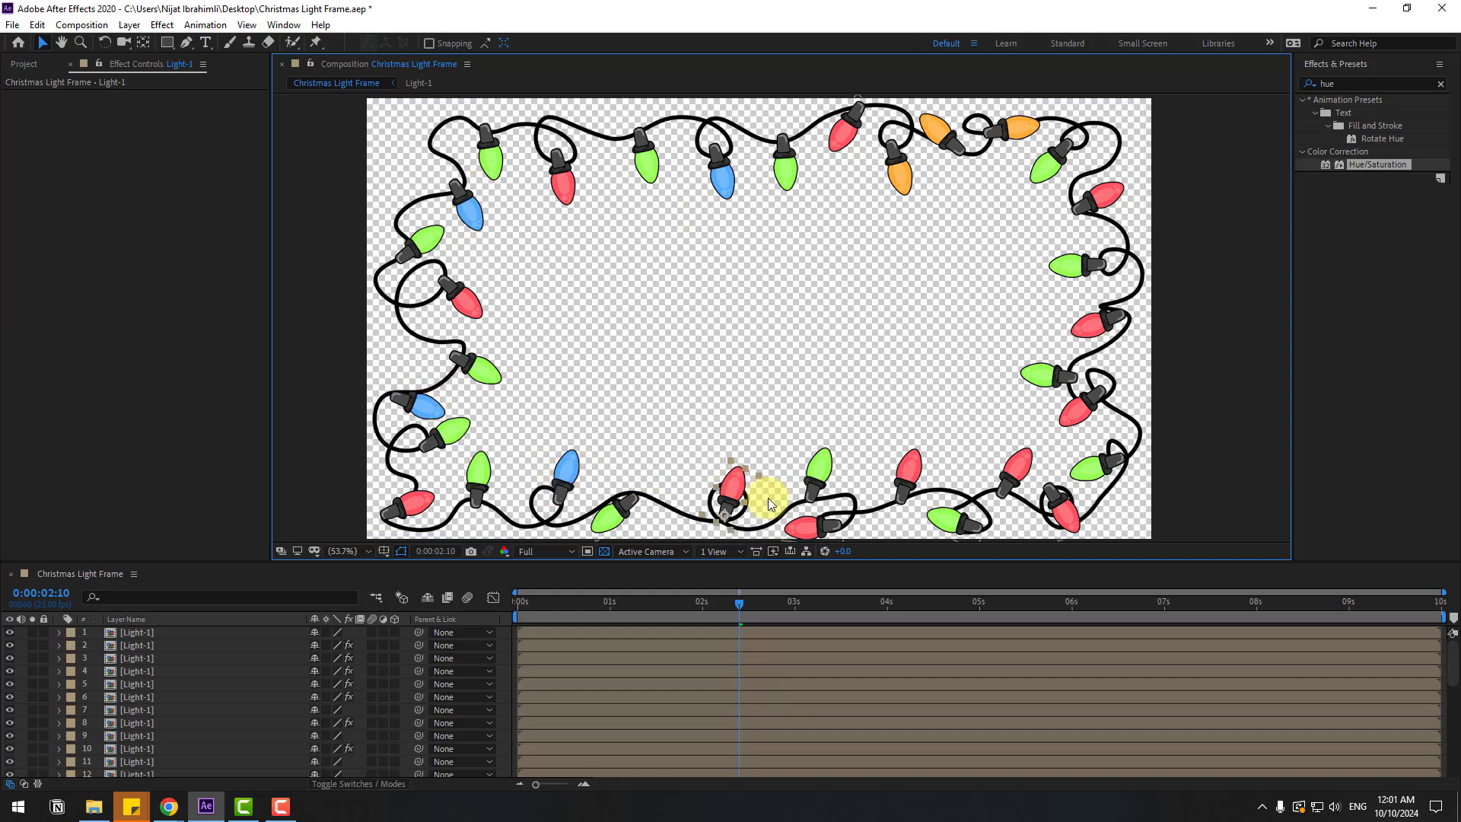
key("ctrl+v")
Step: Paste the blue hue adjustment onto the lower-right, right-side and upper-right bulbs
left_click(1012, 472)
key("ctrl+v")
left_click(1107, 333)
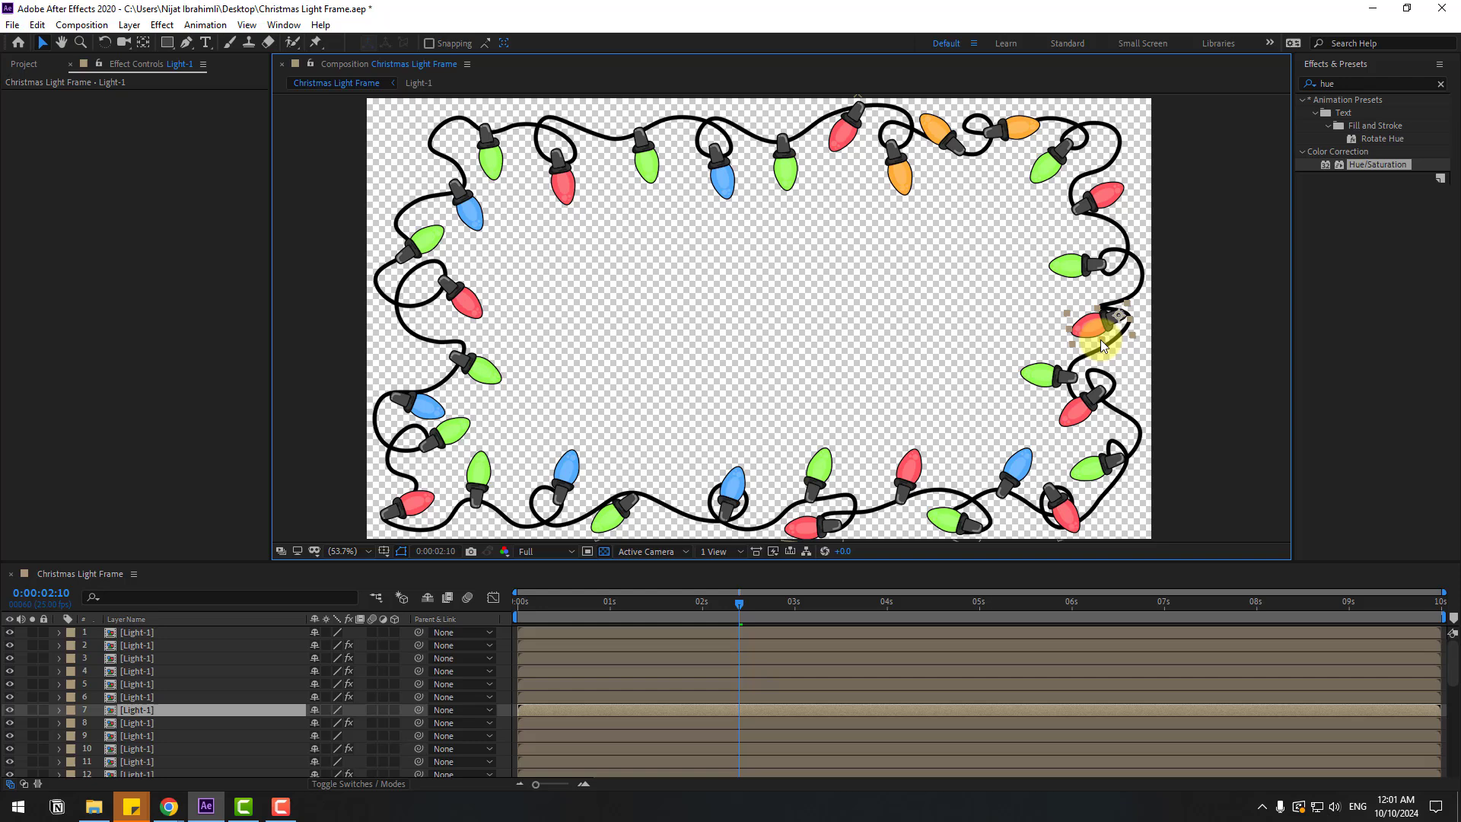
key("ctrl+v")
left_click(1096, 202)
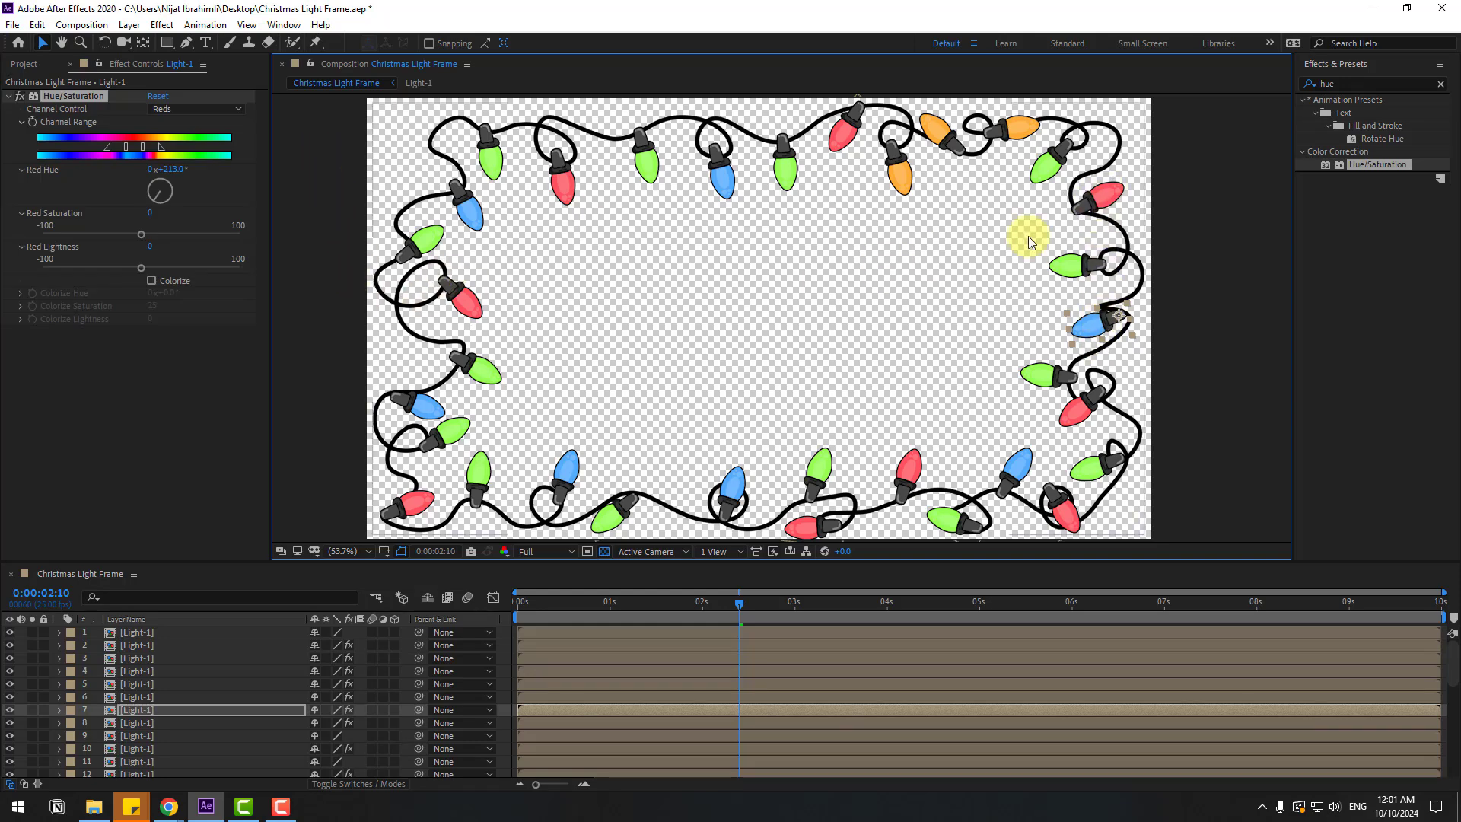
left_click(1110, 202)
key("ctrl+v")
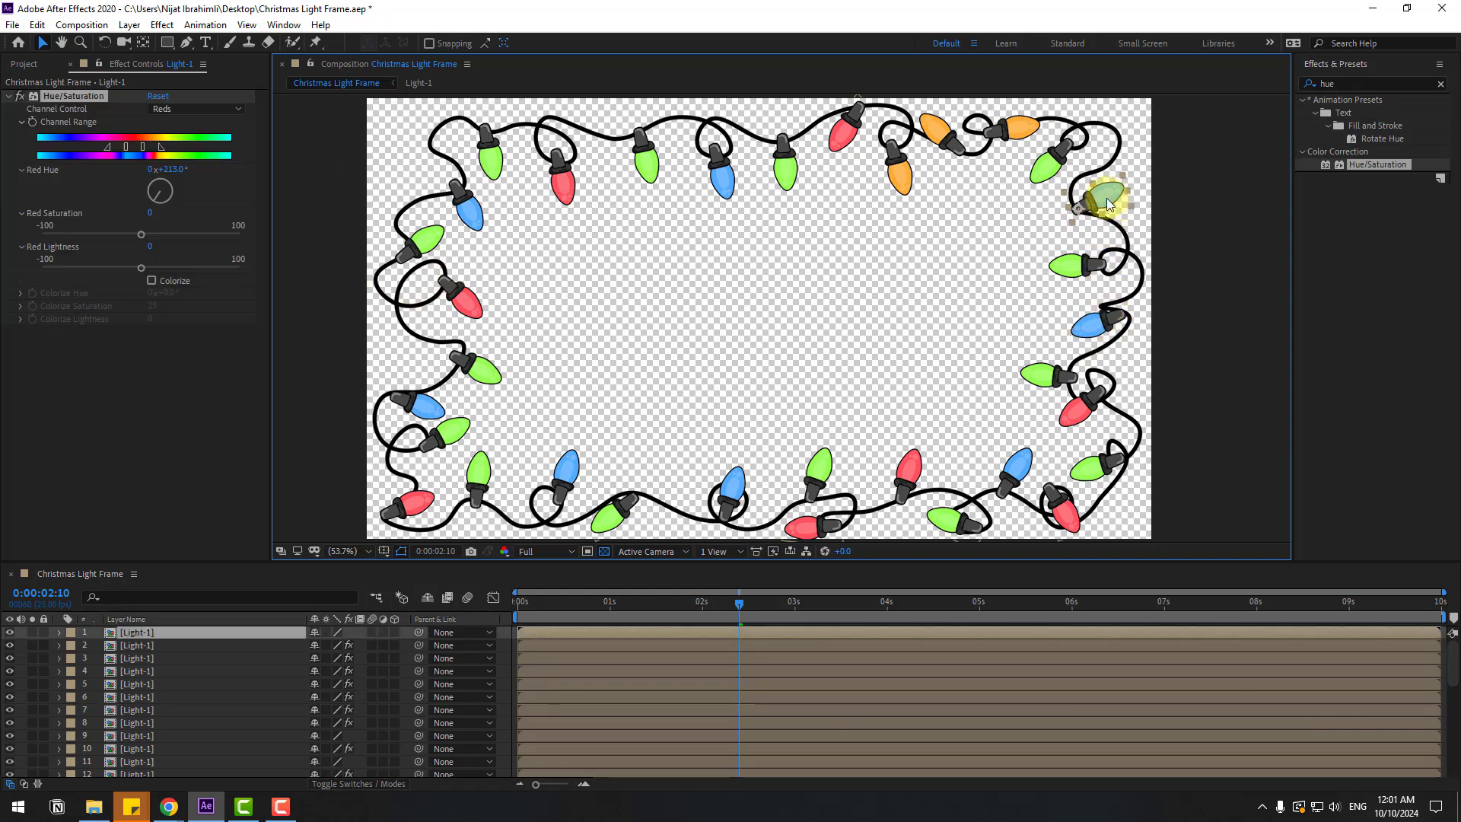
Step: Shift the upper-right bulb's Red Hue to about 294° and paste it onto the bottom orange bulb
left_click_drag(171, 169, 238, 171)
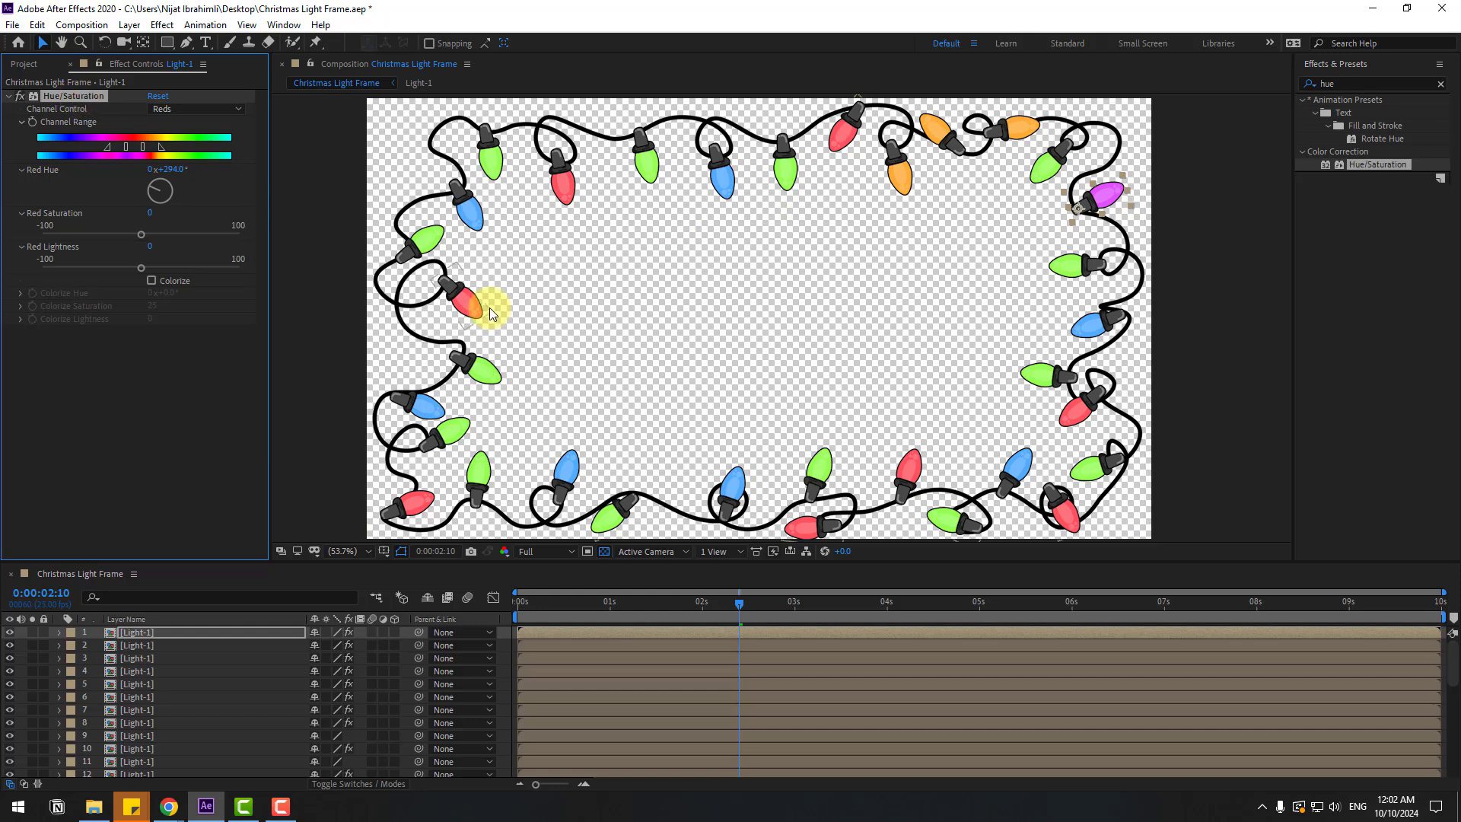
left_click(805, 533)
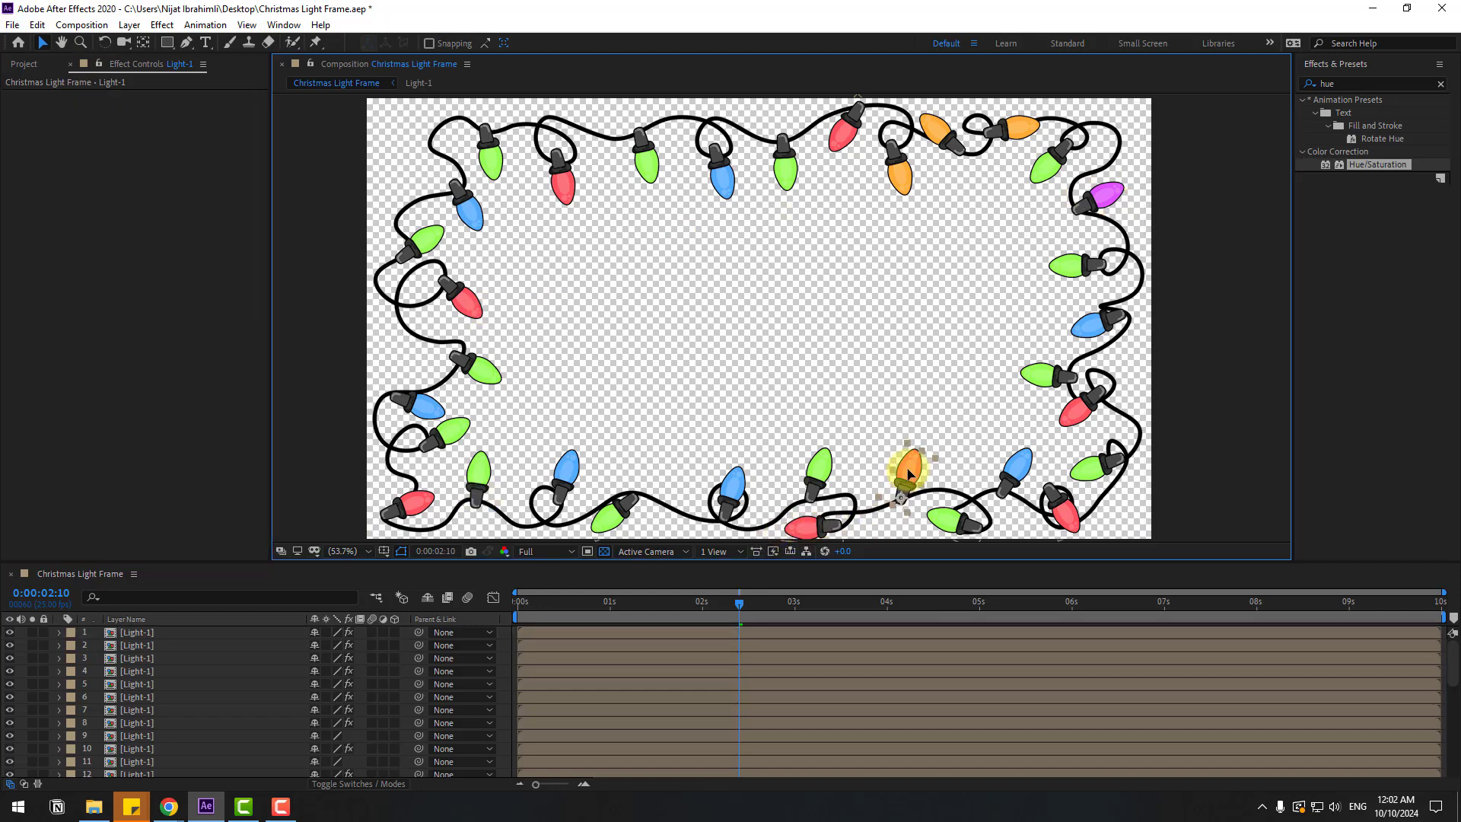
key("ctrl+v")
left_click_drag(761, 614, 420, 632)
Step: Make all 33 Light-1 bulb layers shy, hide them, and enlarge the composition view
scroll(170, 626, "down", 5)
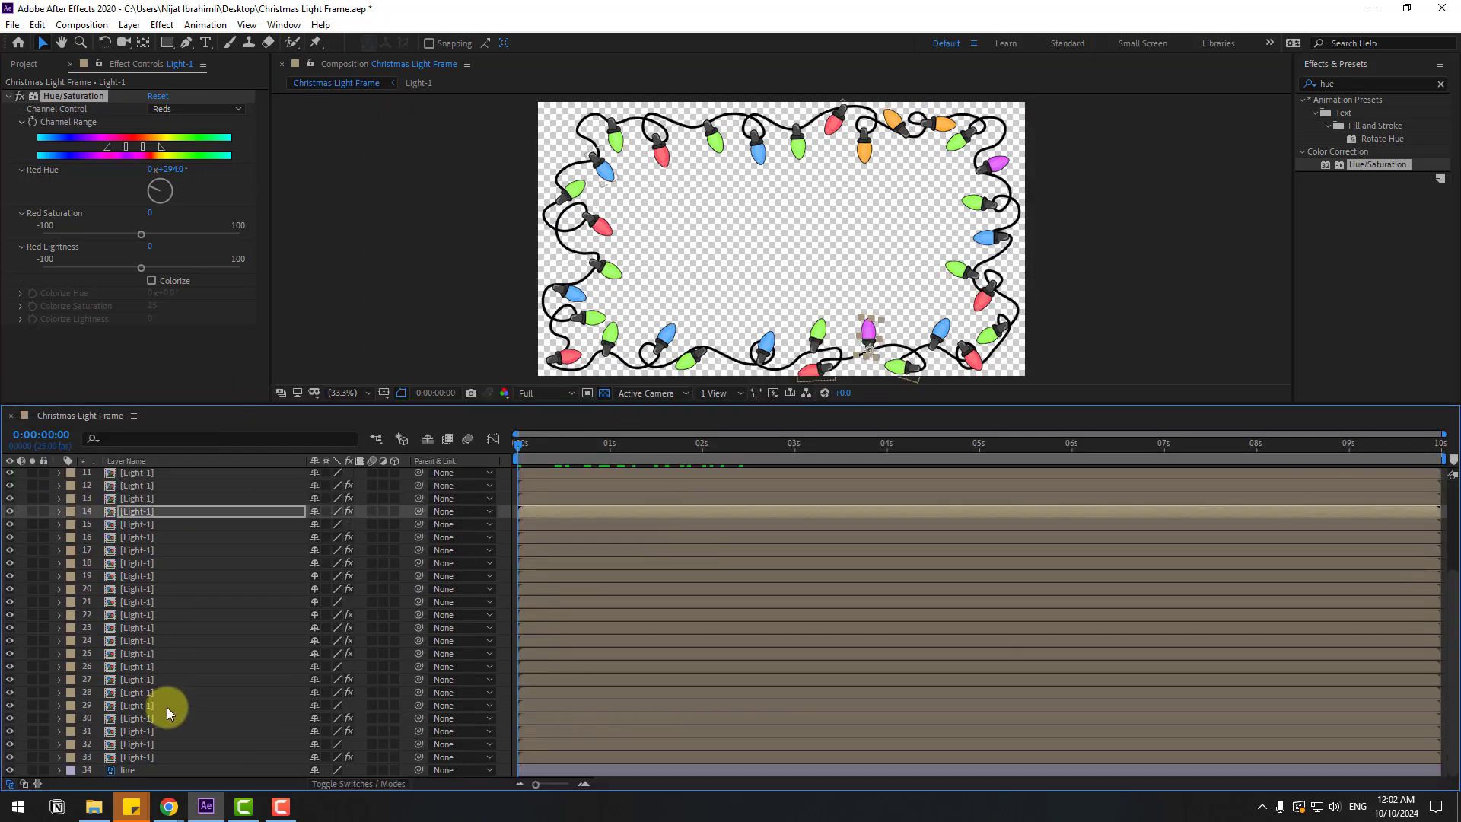
left_click(143, 758)
scroll(167, 639, "up", 4)
left_click(169, 478, "shift")
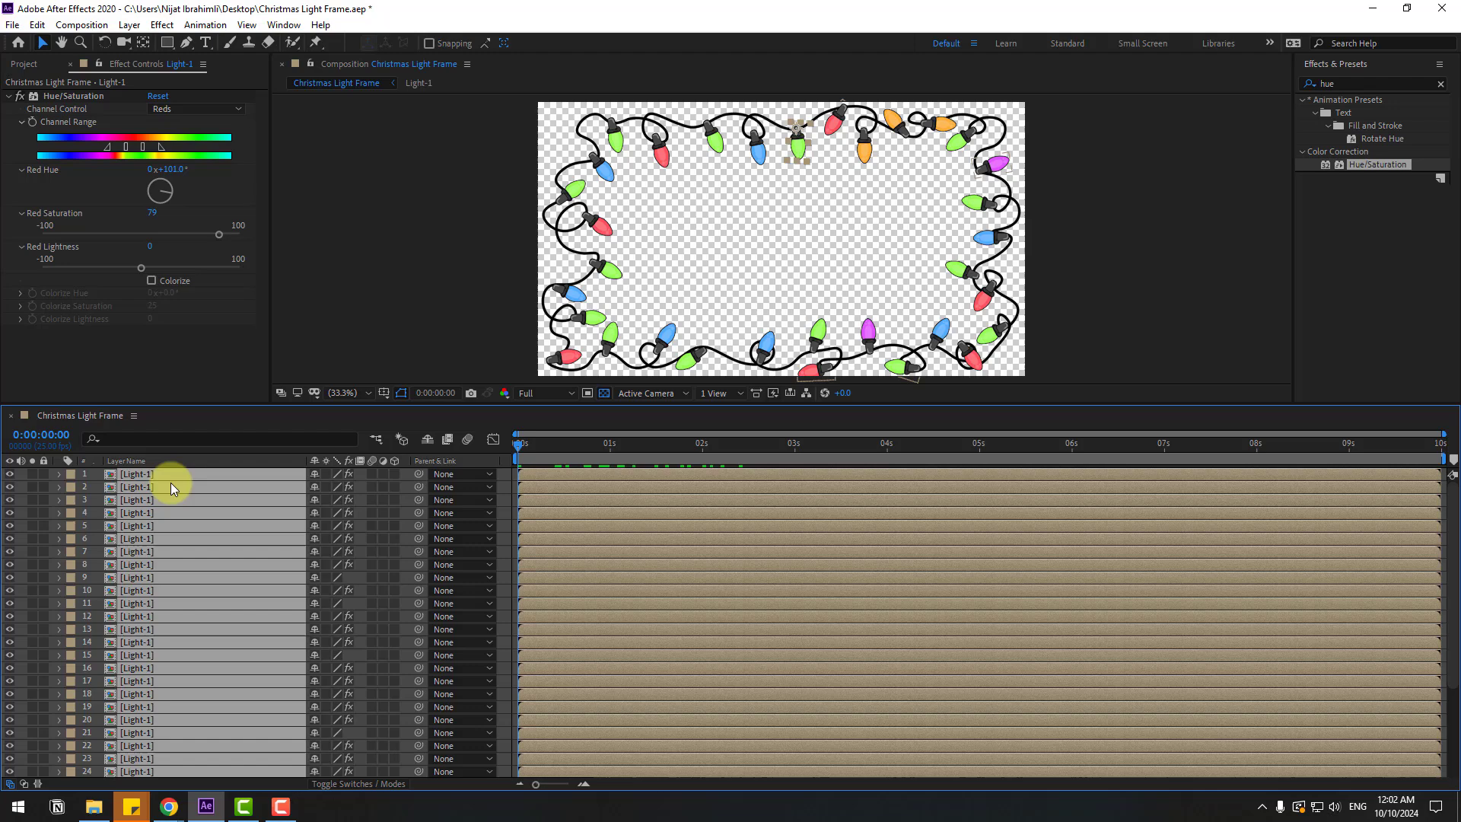
left_click(314, 475)
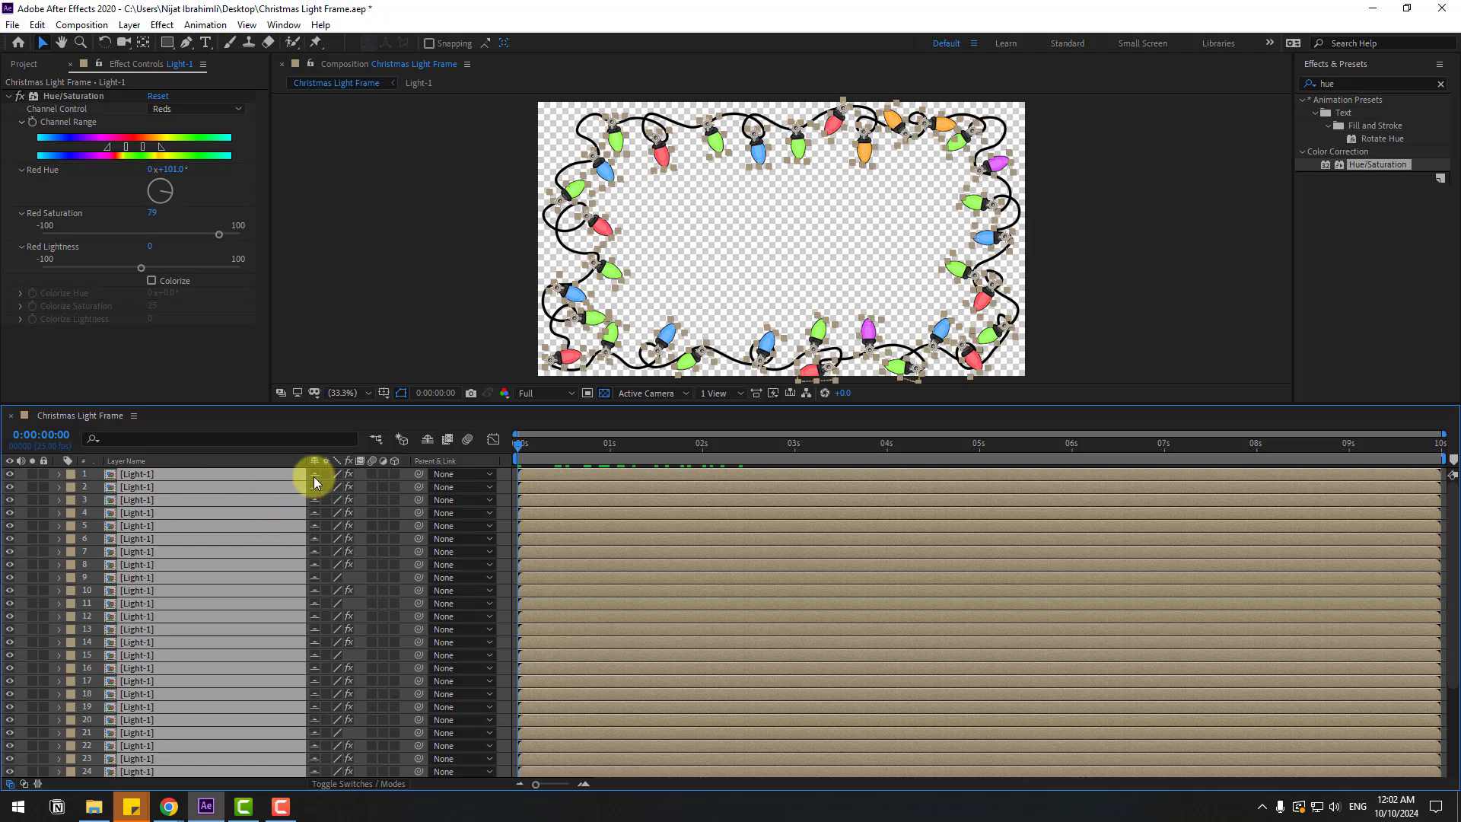
left_click(429, 439)
left_click_drag(441, 406, 430, 537)
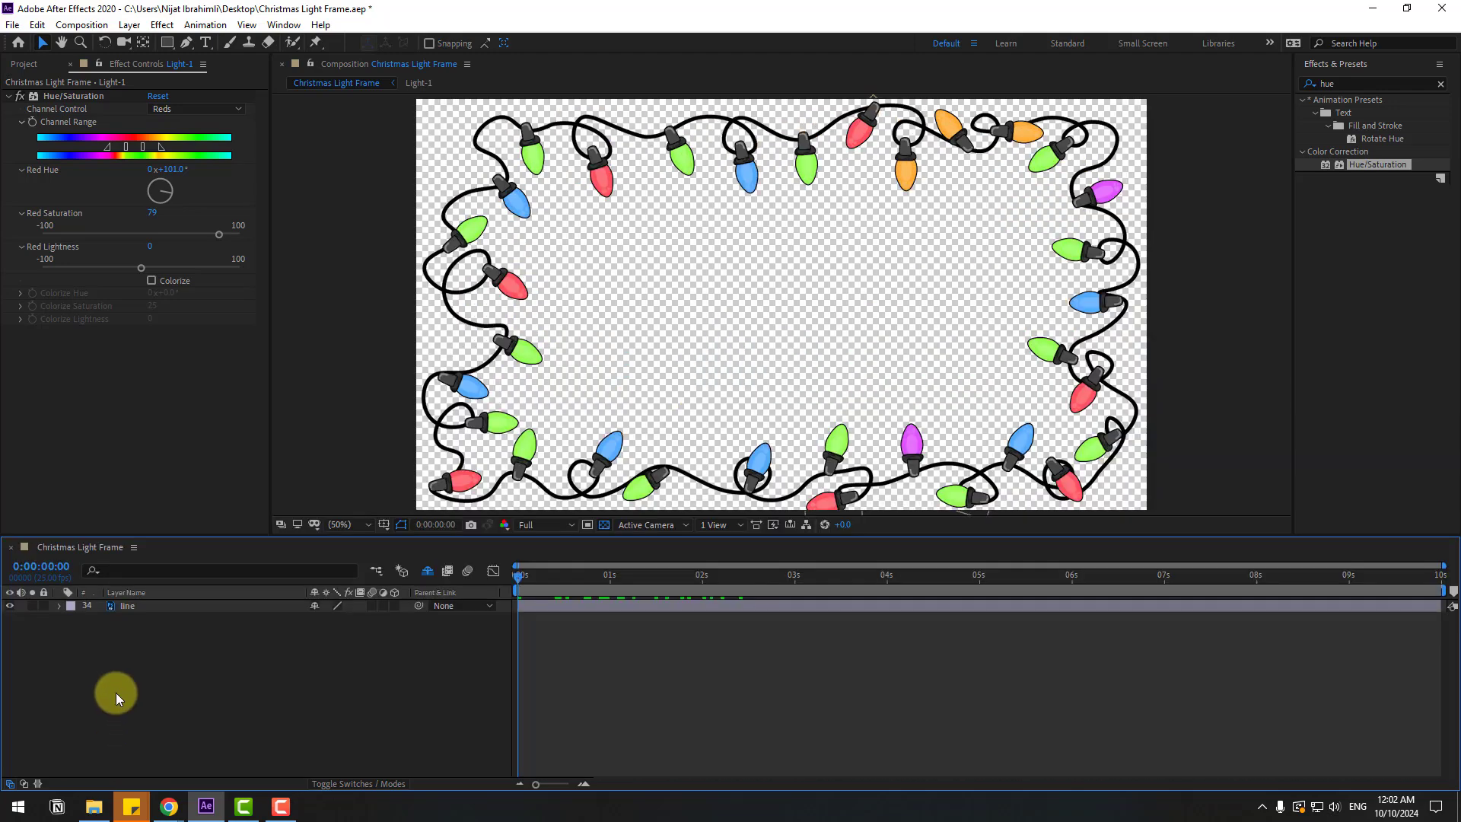
Step: Add a black 1920×1080 solid named BG below the line layer, then unhide the shy bulb layers
right_click(117, 691)
mouse_move(276, 524)
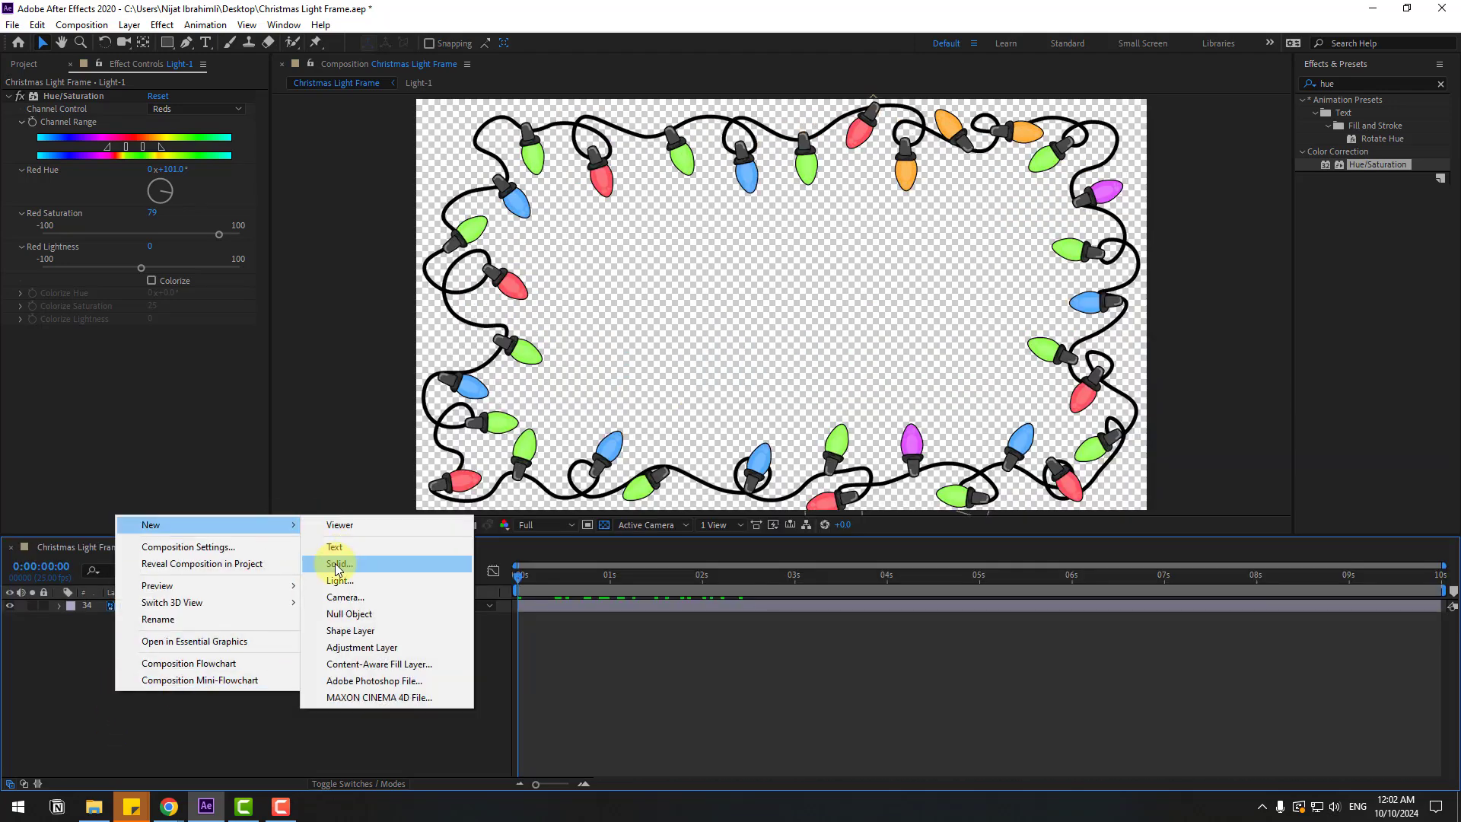
left_click(338, 564)
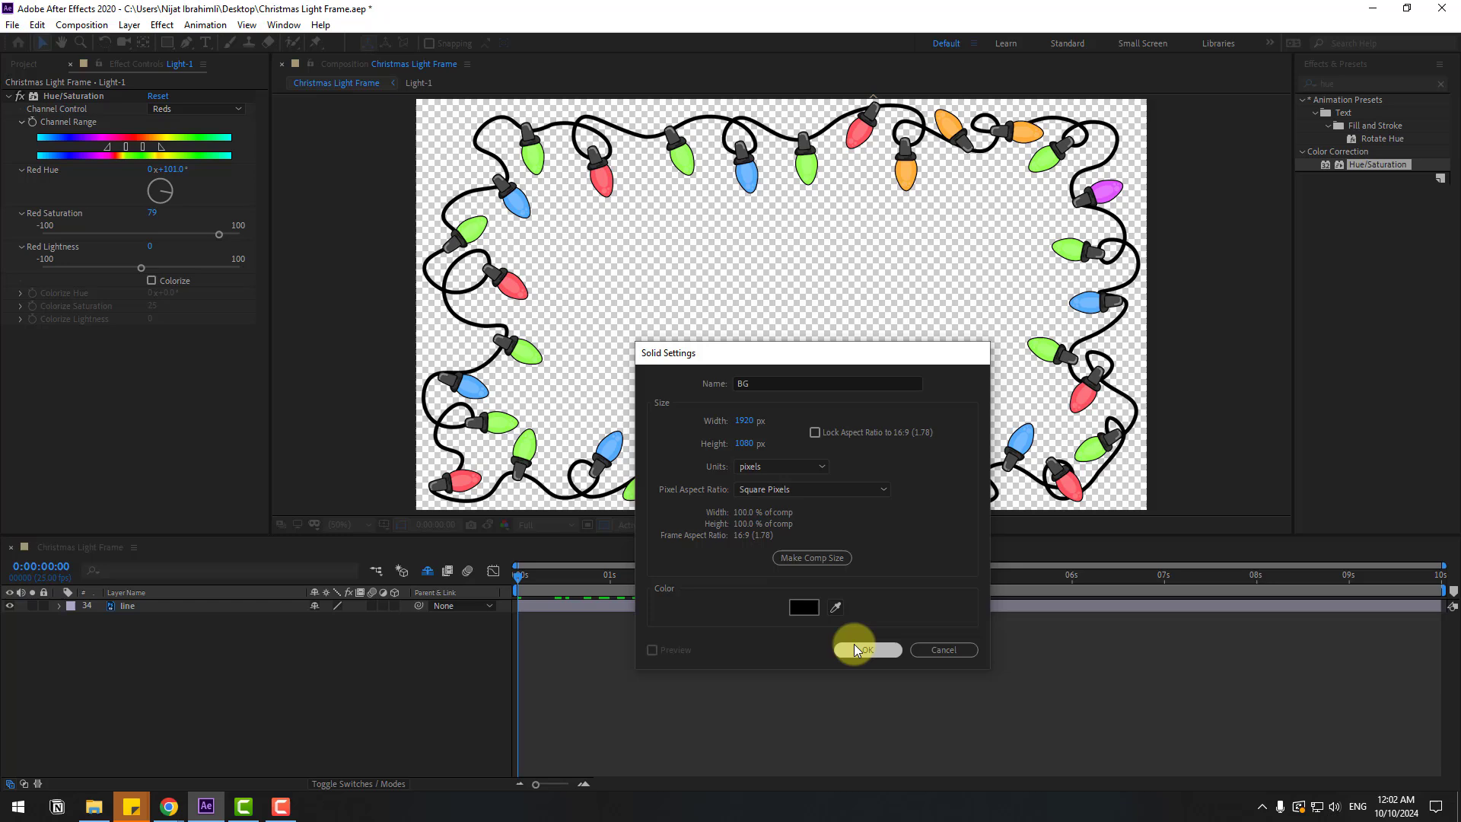
left_click(859, 649)
left_click_drag(124, 606, 185, 654)
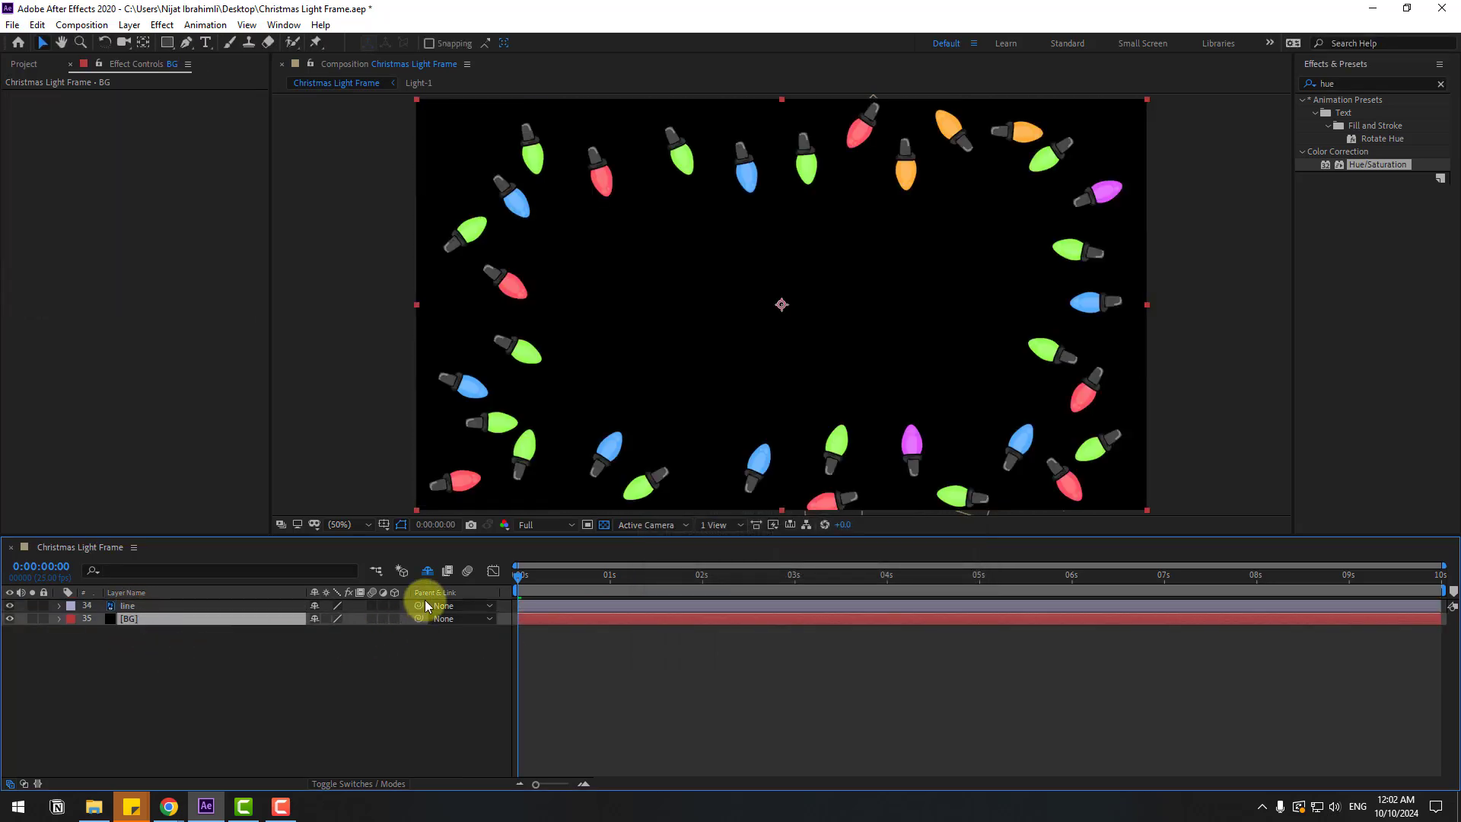
left_click(426, 575)
scroll(196, 644, "down", 5)
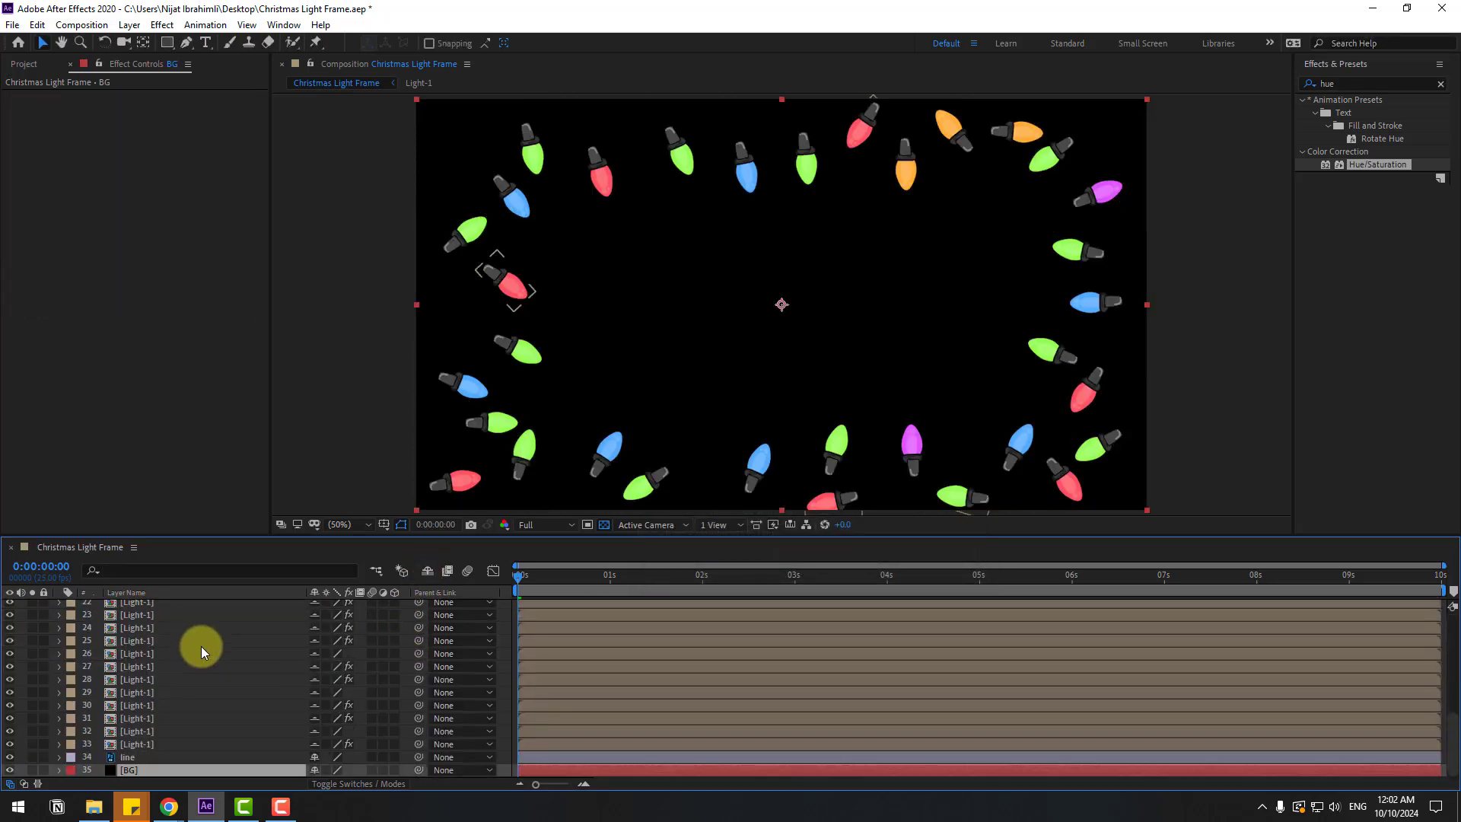
Step: Hide the shy layers again and apply the 4-Color Gradient effect to the BG layer
left_click(424, 576)
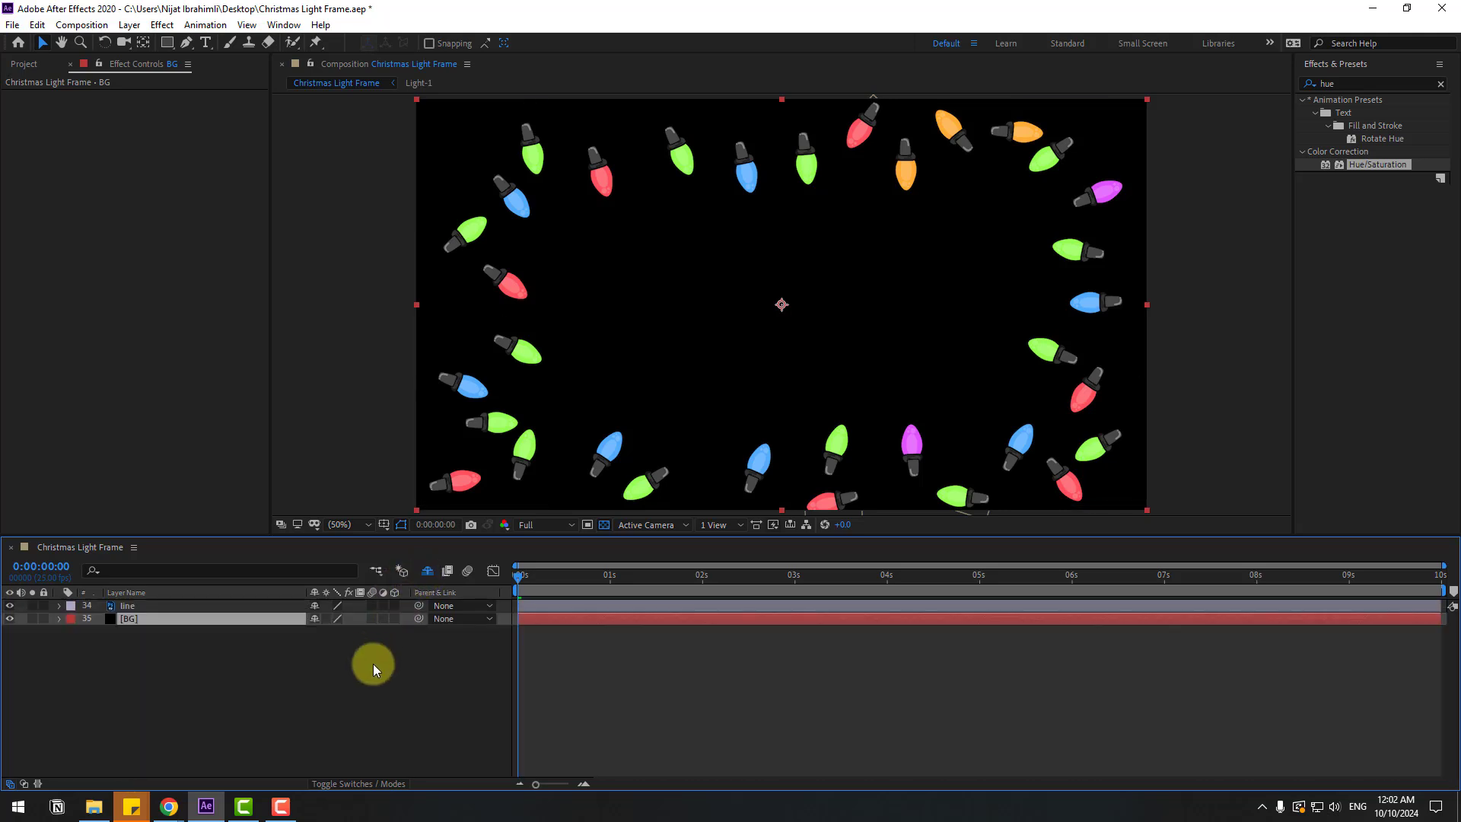
double_click(1341, 83)
type("4-")
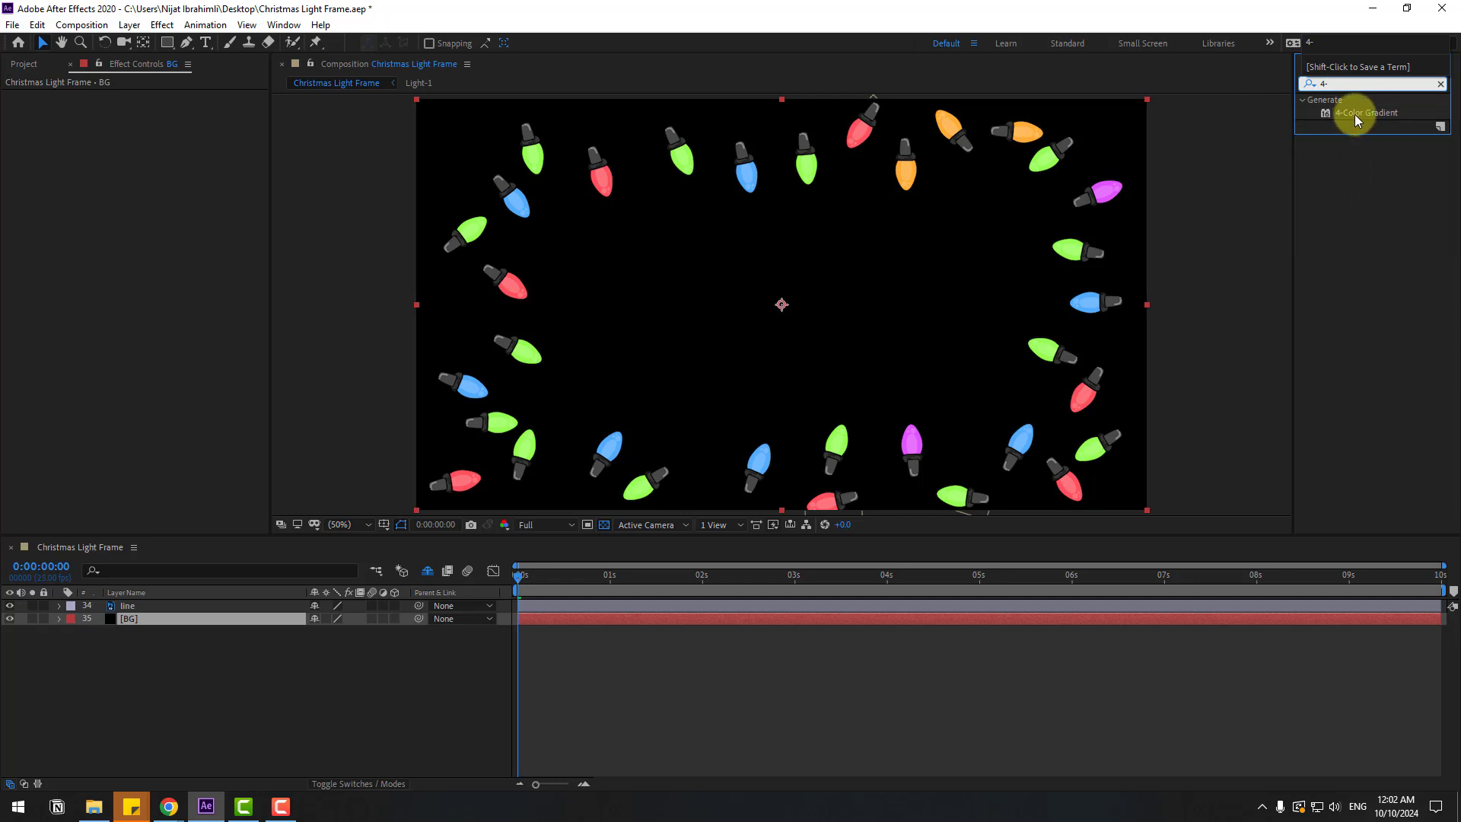
left_click_drag(1354, 114, 175, 623)
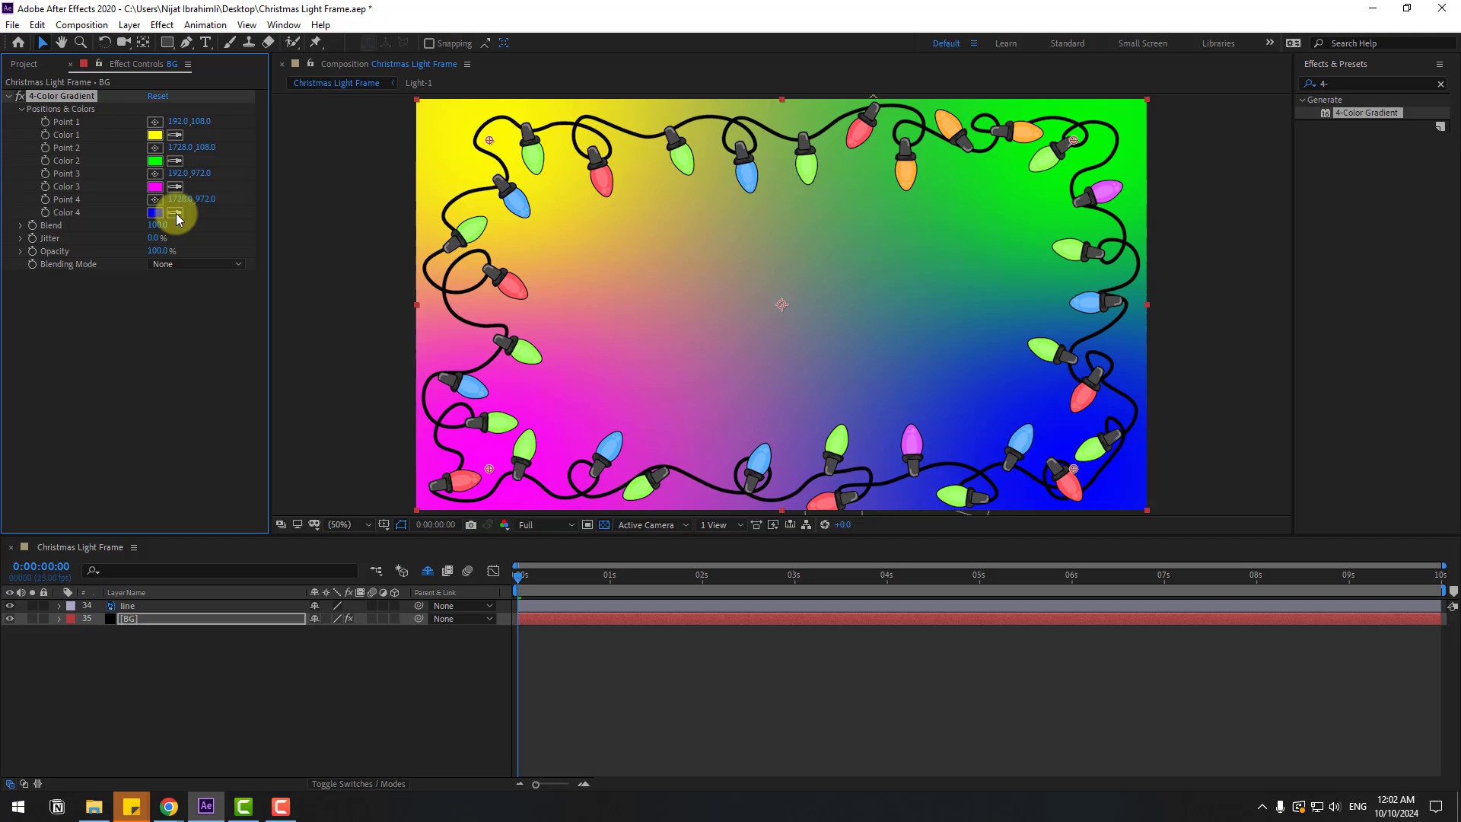
Step: Set gradient Color 3 to blue and Color 2 to a soft light blue
left_click(155, 186)
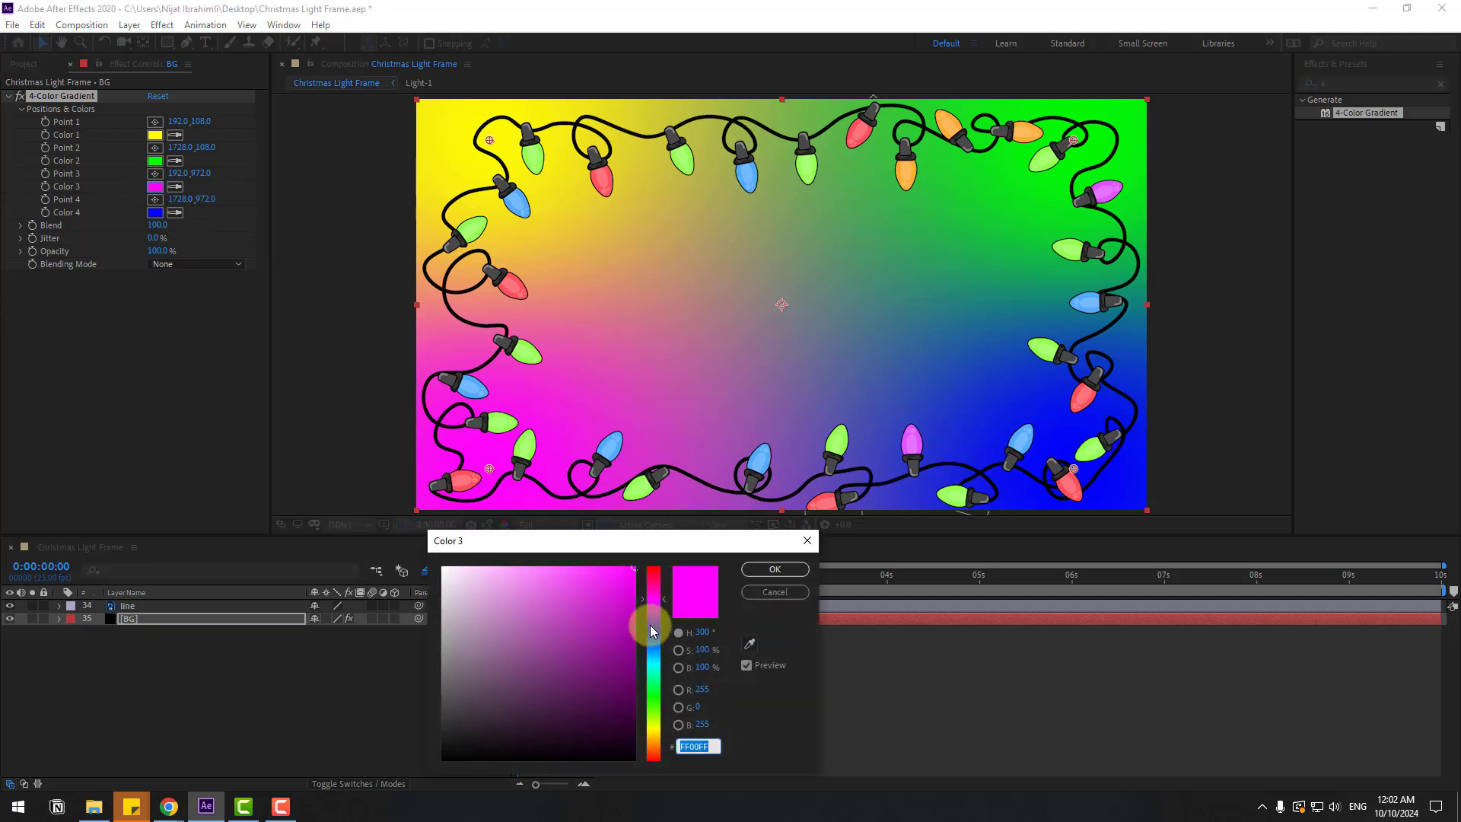
left_click_drag(650, 624, 650, 636)
left_click(787, 570)
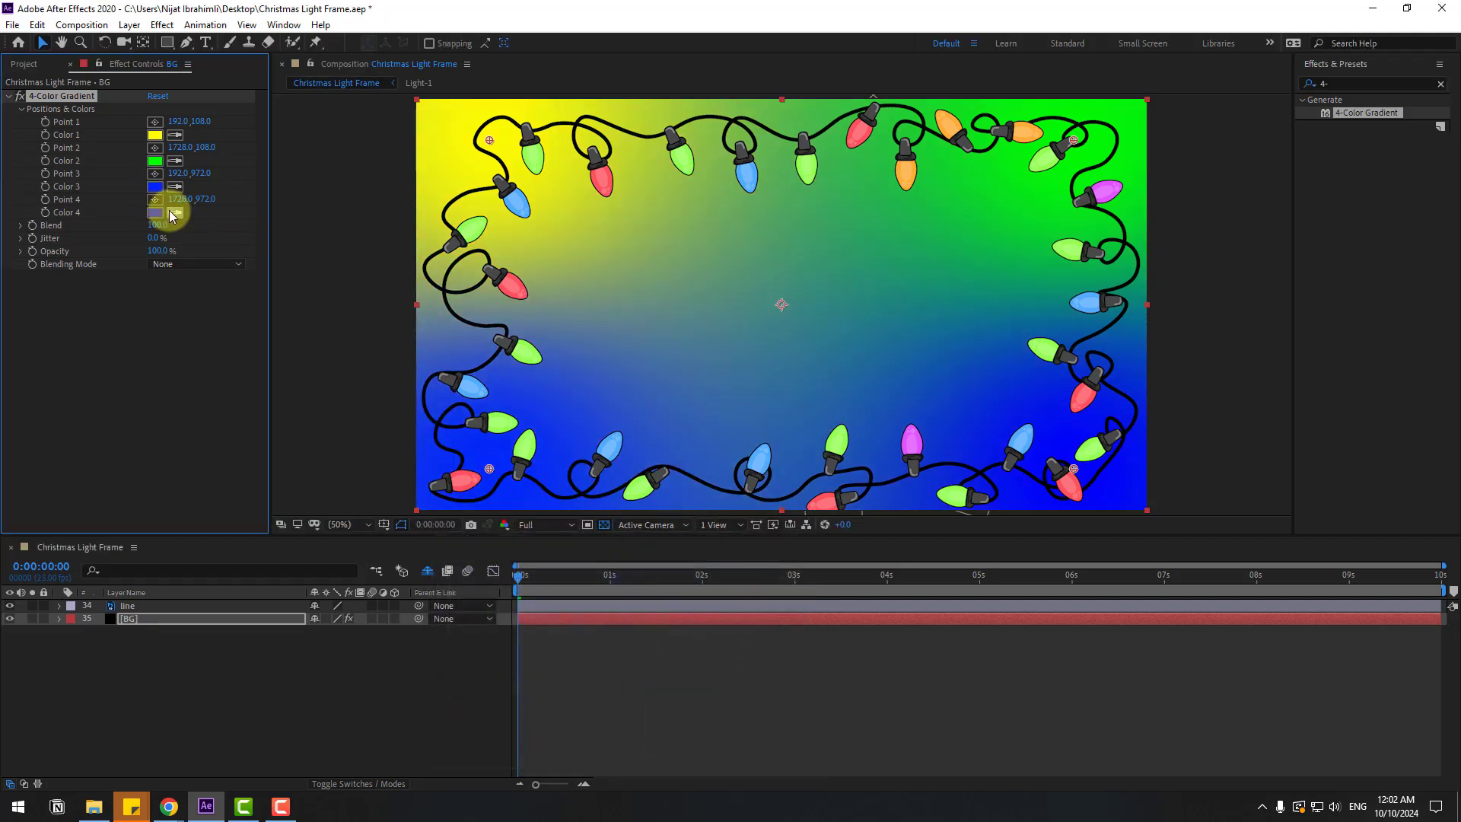
left_click(155, 161)
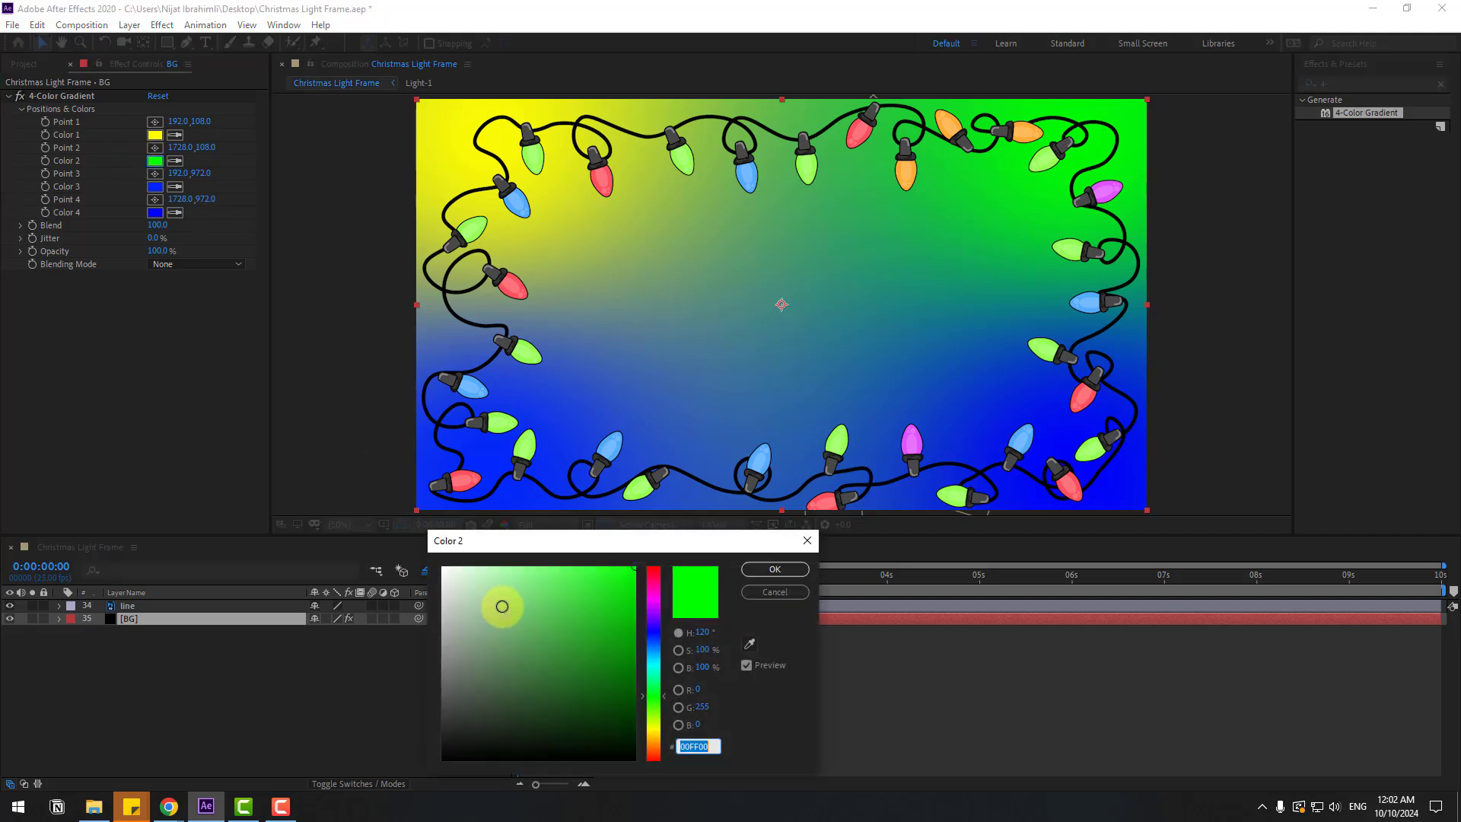
left_click(649, 638)
mouse_move(525, 613)
left_mouse_down()
mouse_move(554, 561)
mouse_move(576, 560)
left_mouse_up()
left_click(765, 570)
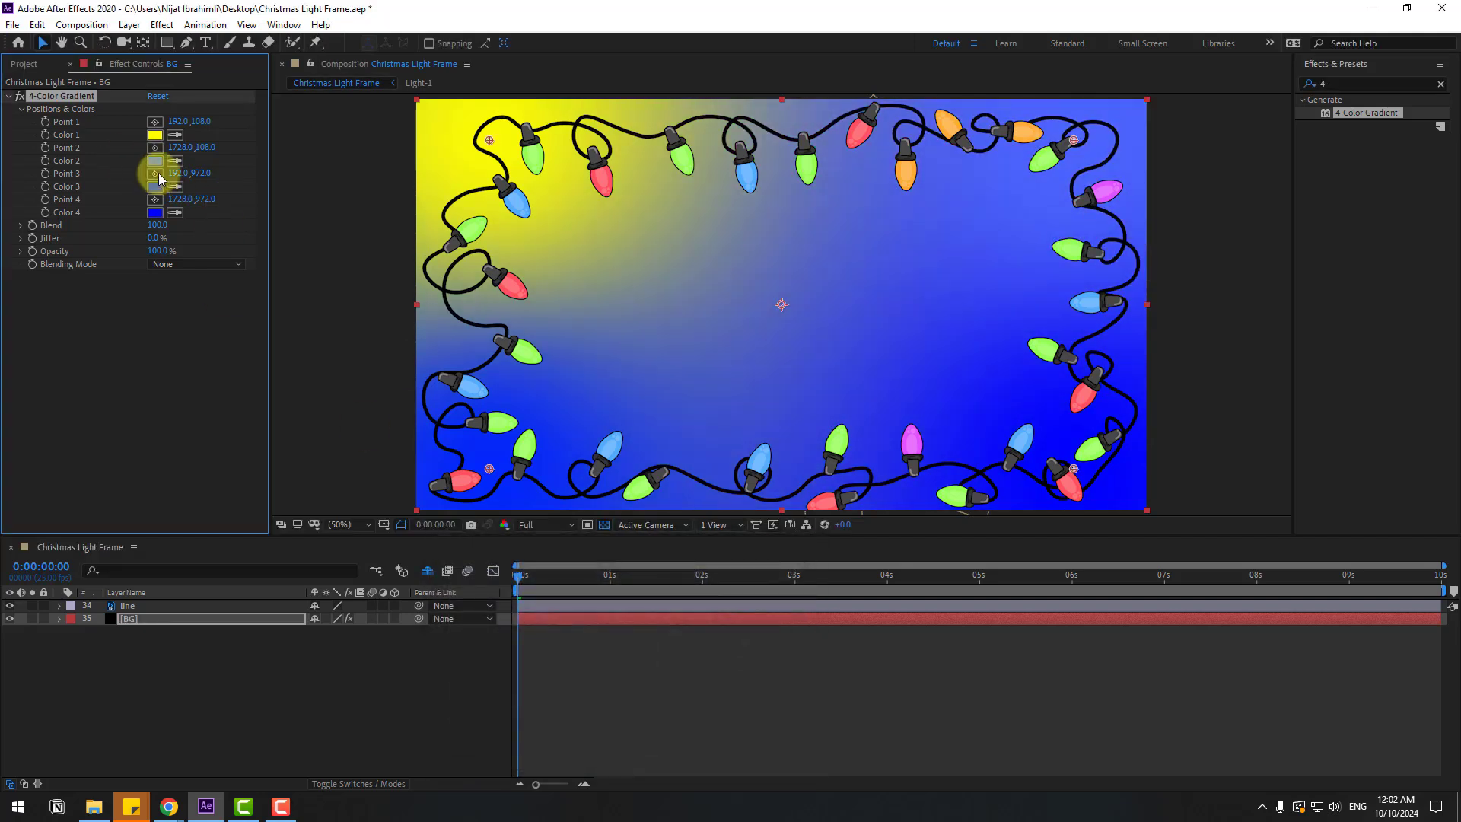
Step: Set gradient Color 1 to a light cyan
left_click(155, 135)
left_click(546, 618)
left_click(653, 664)
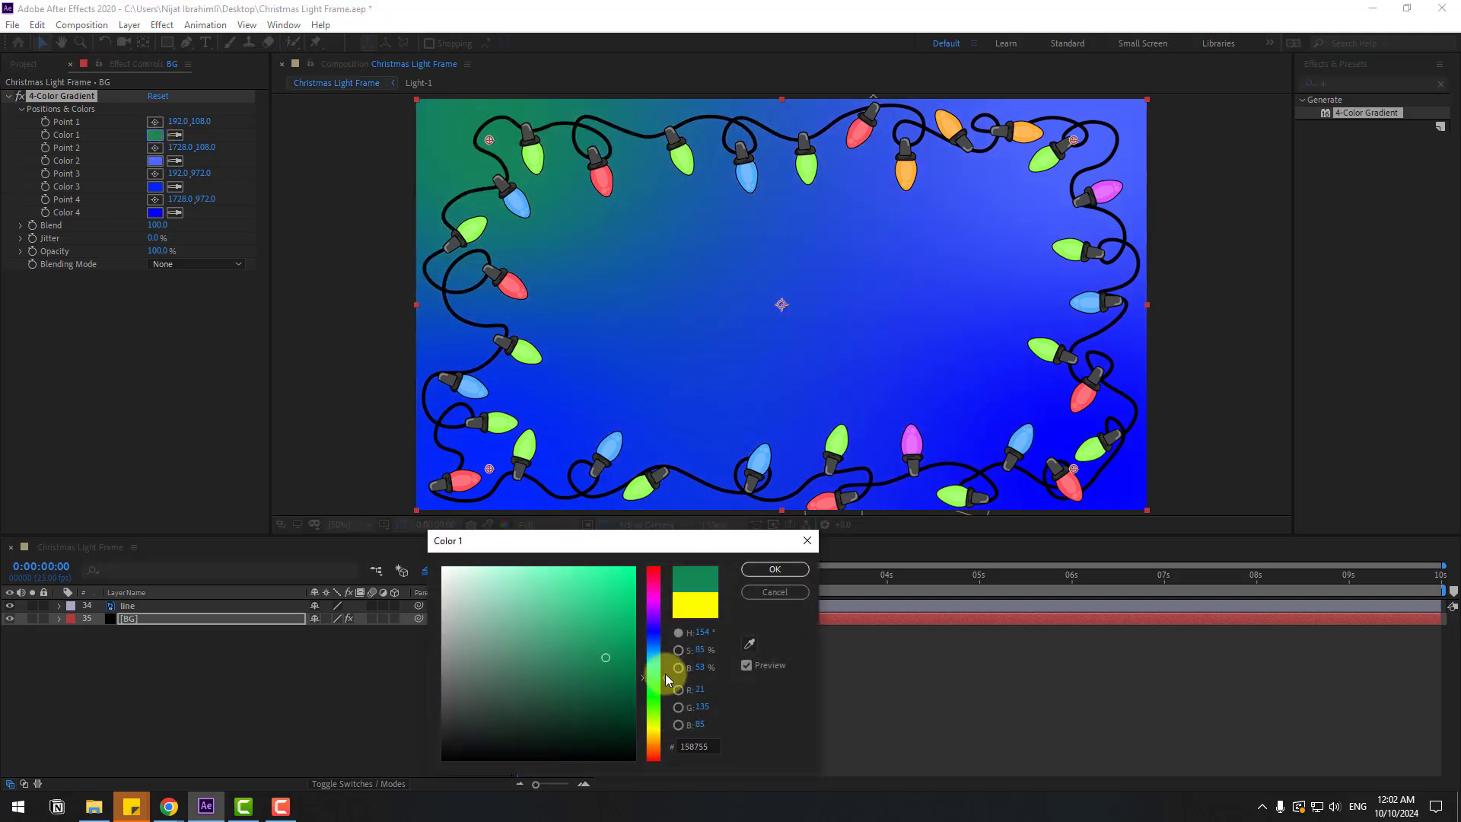
left_click_drag(565, 614, 554, 562)
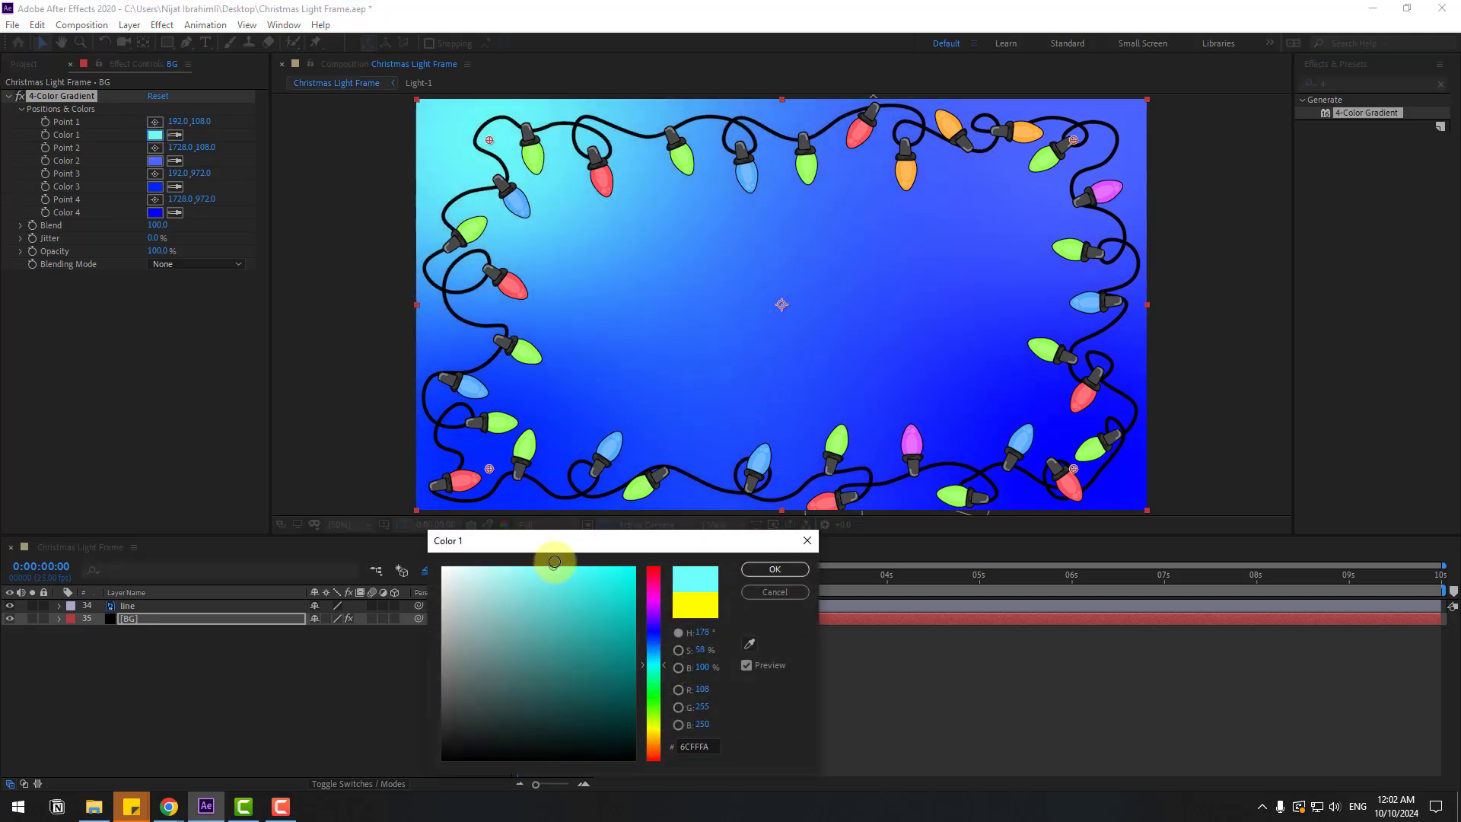
left_click(767, 572)
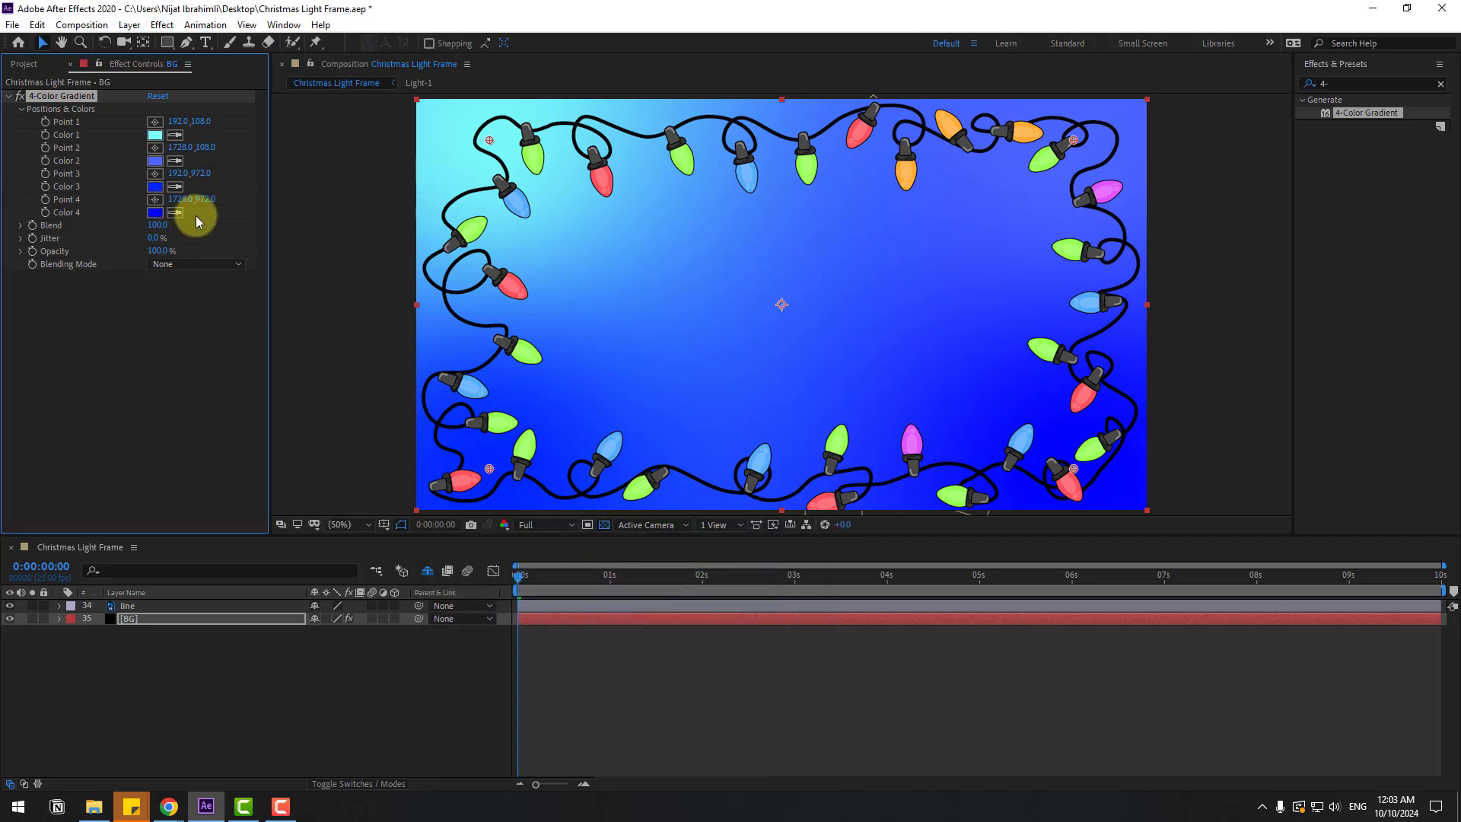
Step: Sample Color 1's cyan into Color 4 with the eyedropper, then adjust it brighter
left_click(177, 213)
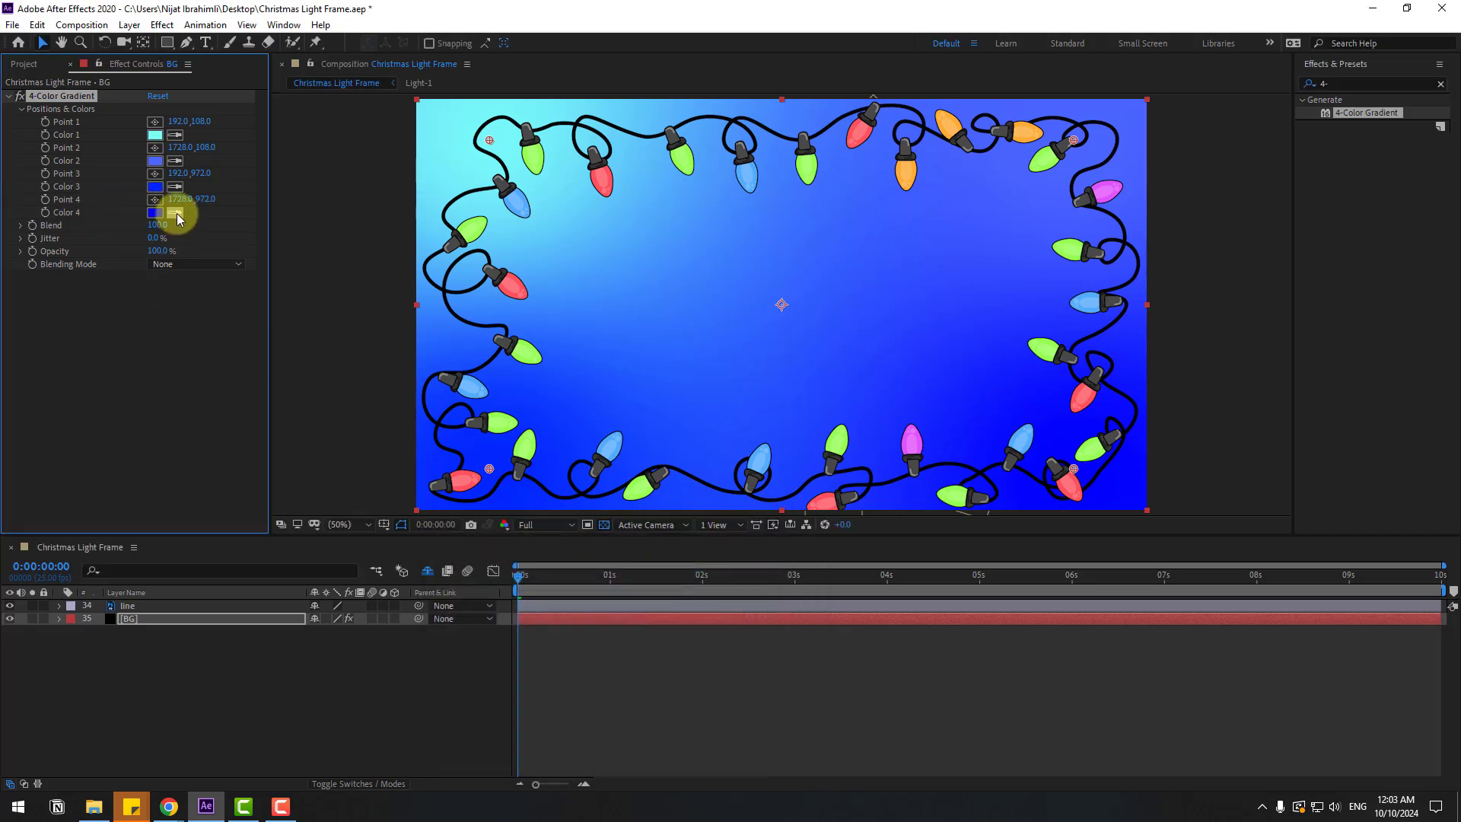
left_click(156, 134)
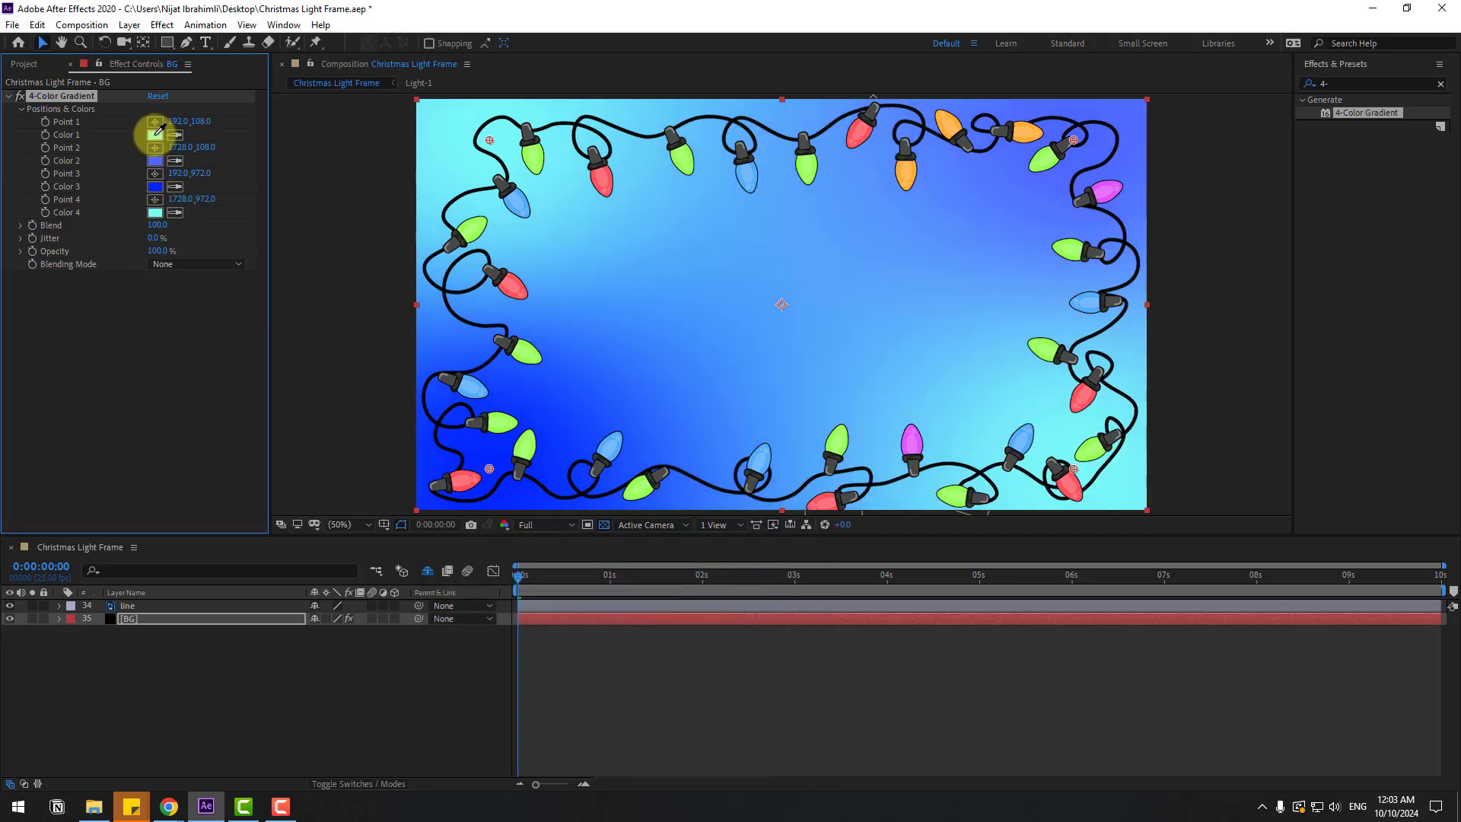
left_click(154, 214)
mouse_move(564, 627)
left_mouse_down()
mouse_move(561, 594)
mouse_move(591, 571)
mouse_move(602, 593)
left_mouse_up()
Step: Confirm Color 4 as a slightly darker teal
left_click(775, 569)
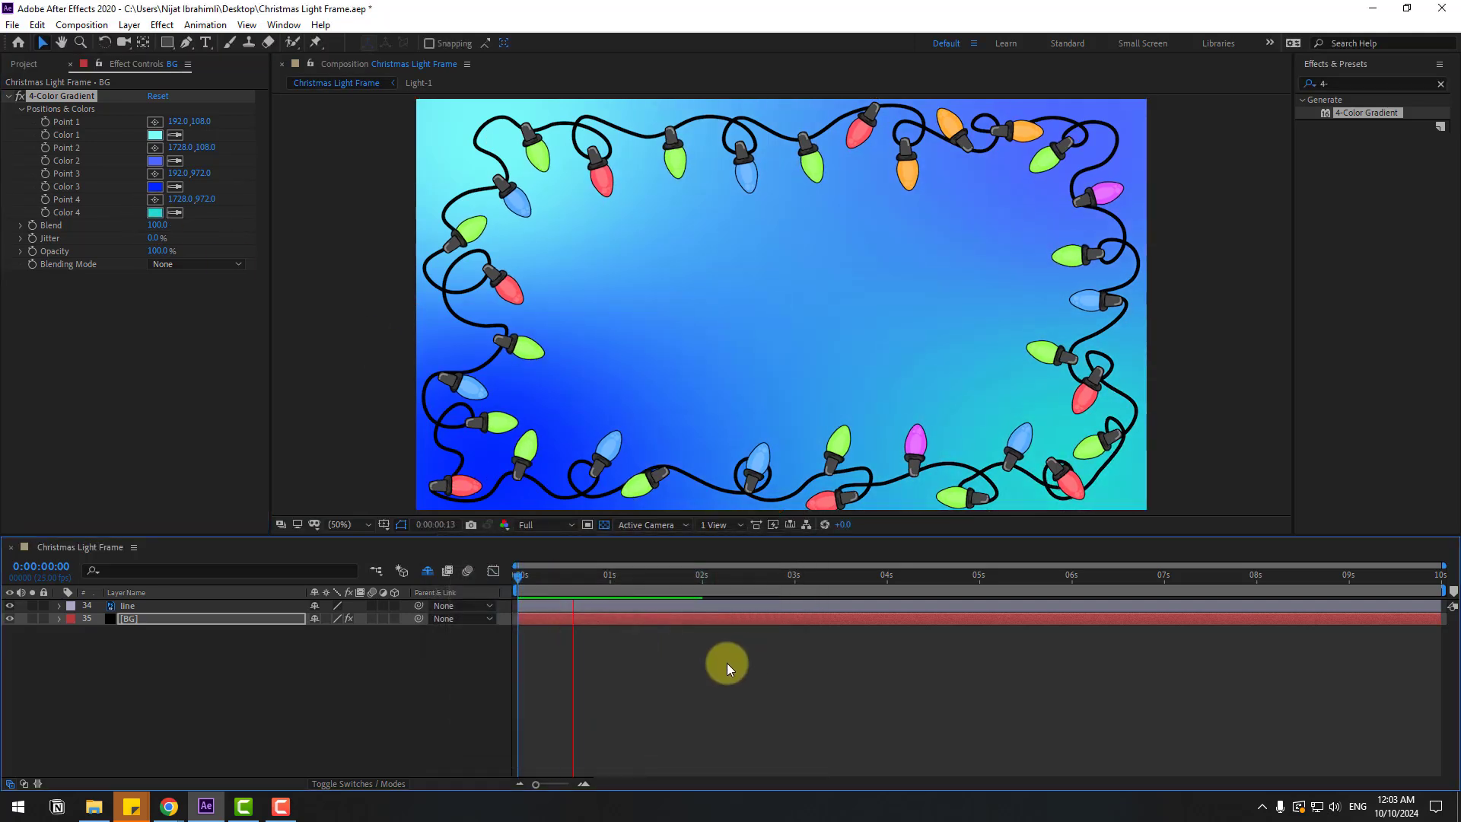